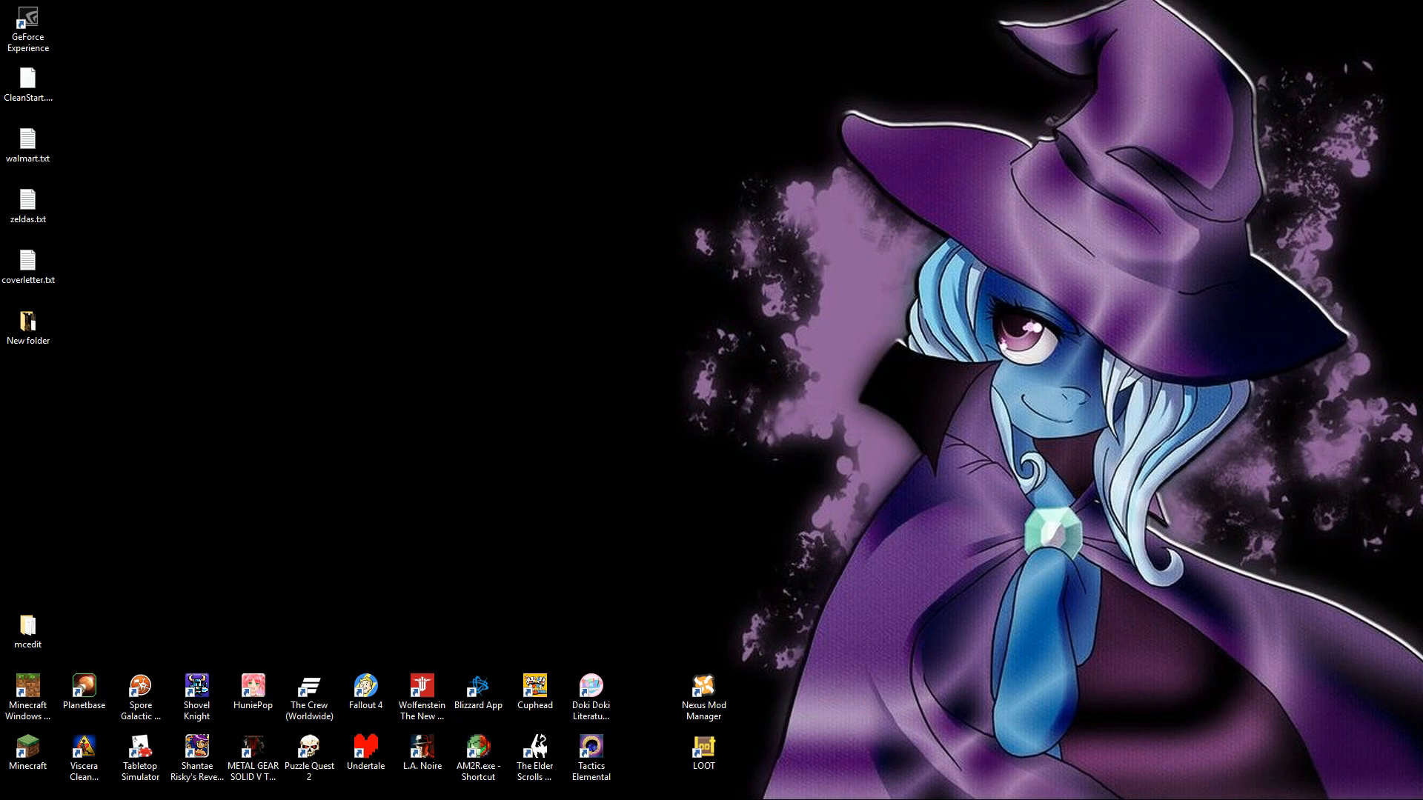
- Search the web for videopad
{"action": "left_click", "coordinate": [653, 60]}
{"action": "type", "text": "videopad"}
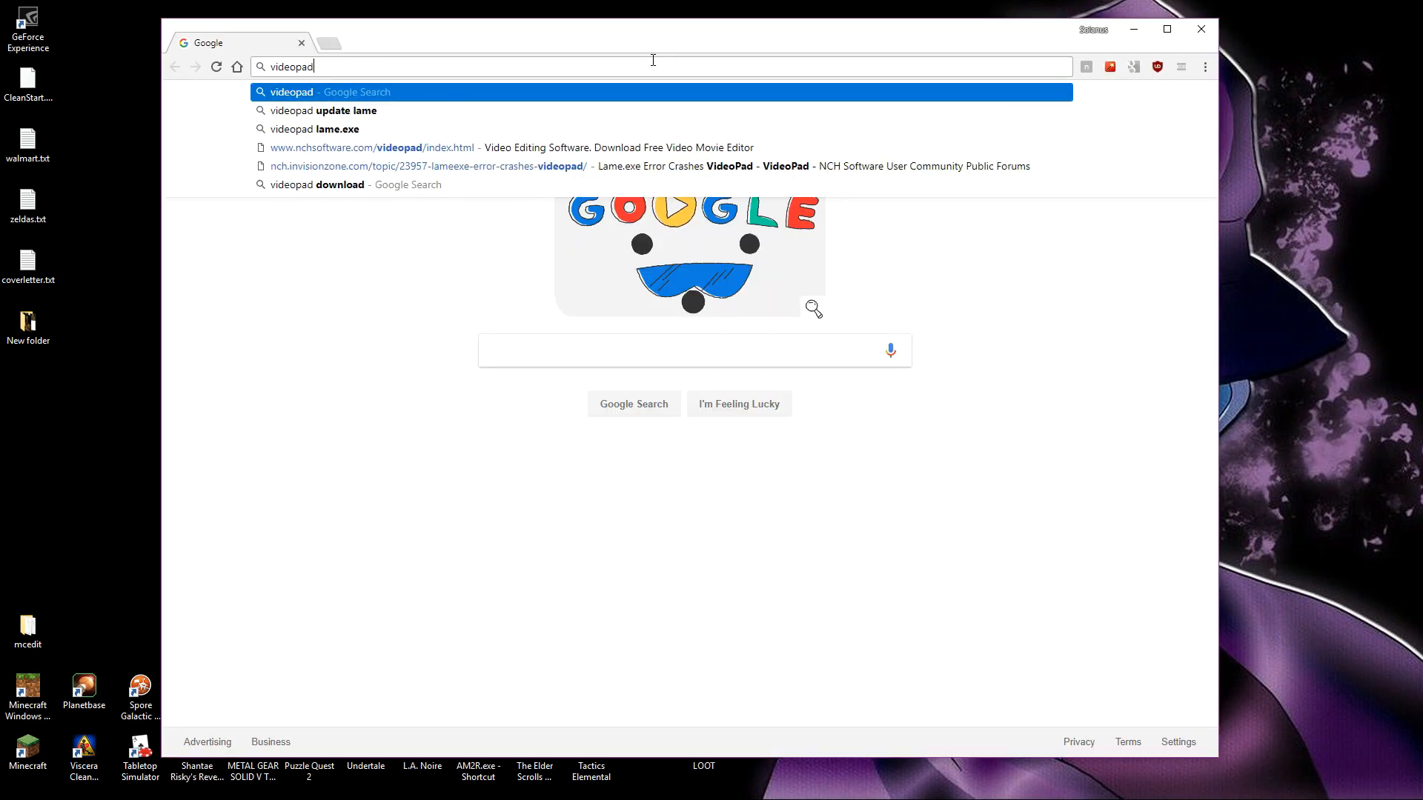
{"action": "key", "text": "Return"}
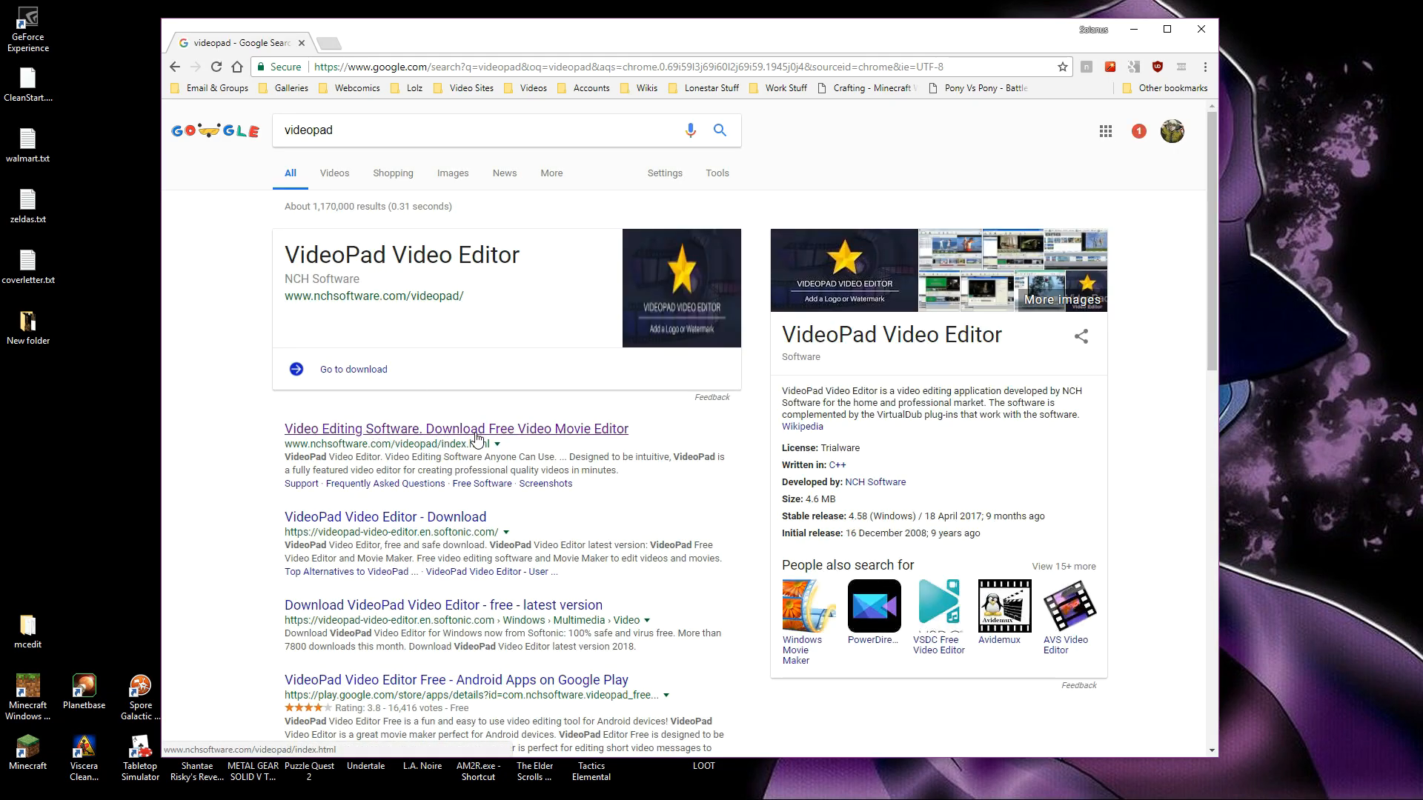
- Open the VideoPad Video Editor page from the results and follow the free version download link
{"action": "left_click", "coordinate": [476, 438]}
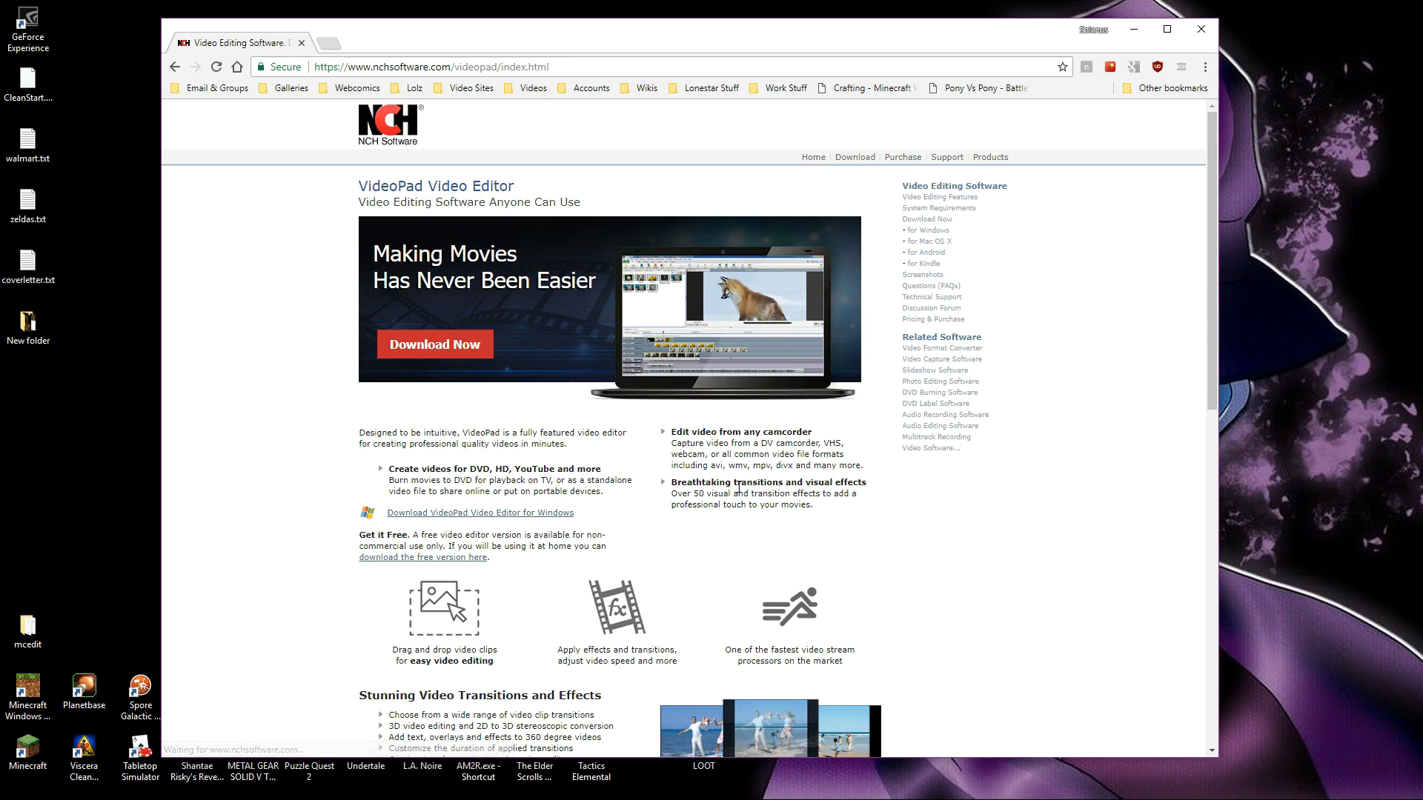
{"action": "scroll", "coordinate": [742, 487], "scroll_direction": "down", "scroll_amount": 2}
{"action": "scroll", "coordinate": [742, 487], "scroll_direction": "down", "scroll_amount": 1}
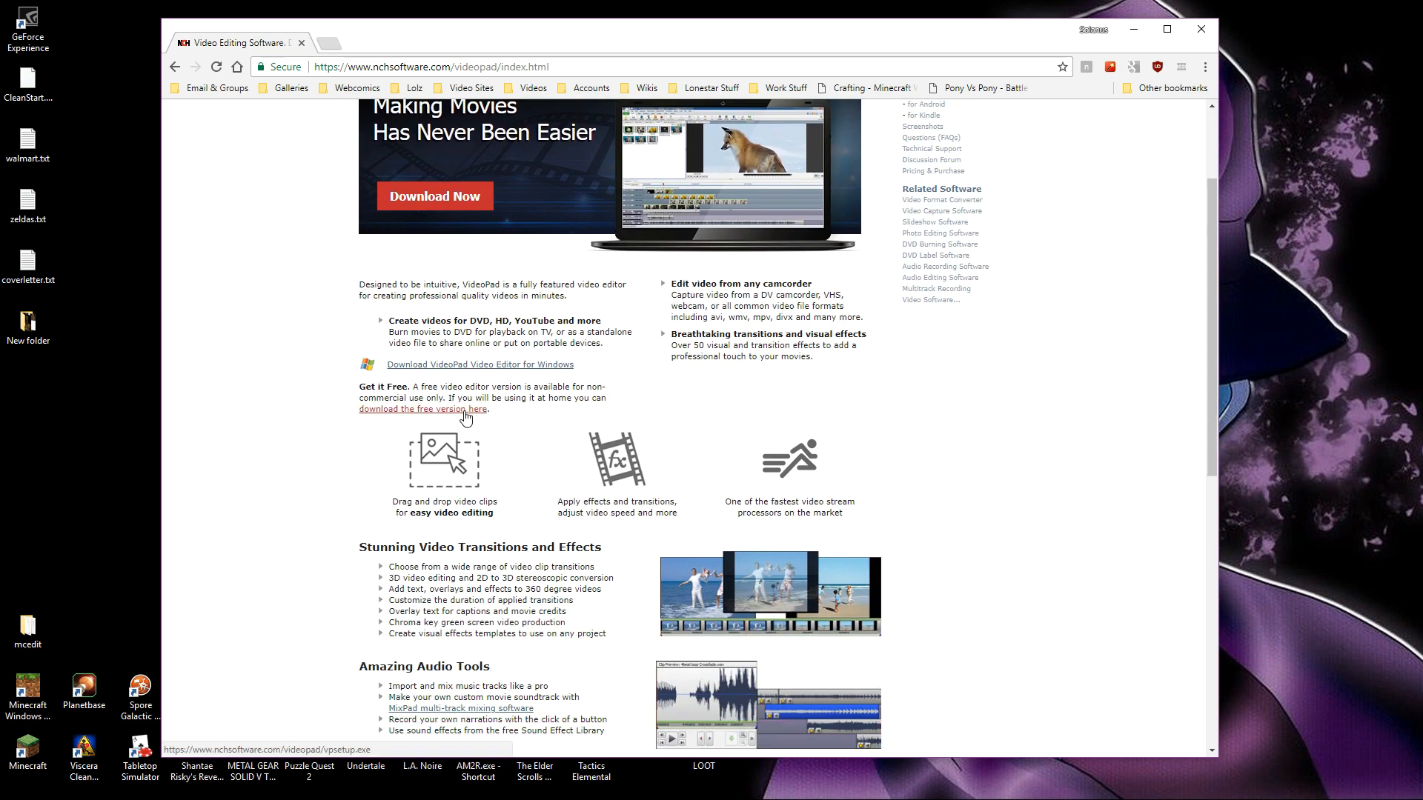
{"action": "left_click_drag", "start_coordinate": [507, 413], "coordinate": [360, 413]}
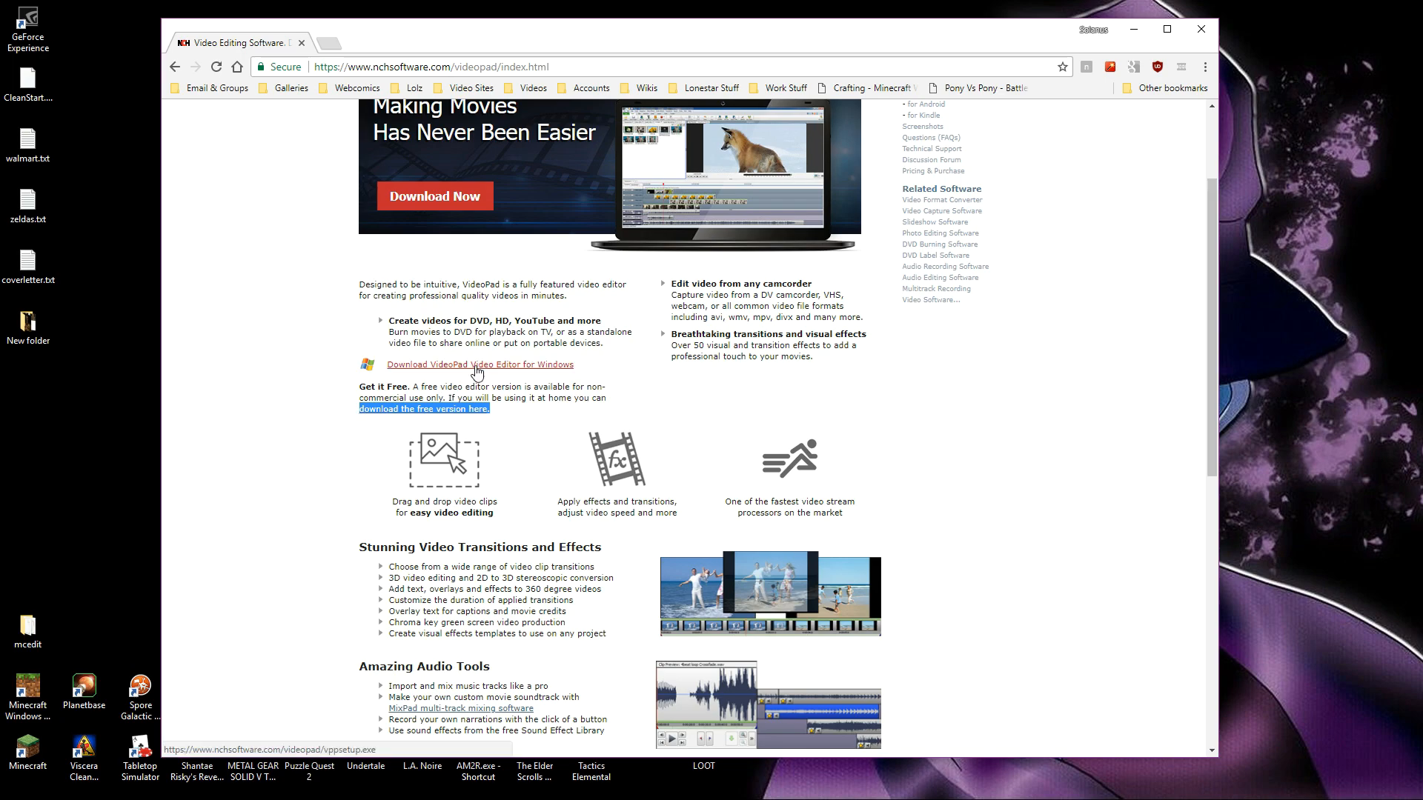
{"action": "left_click", "coordinate": [477, 419]}
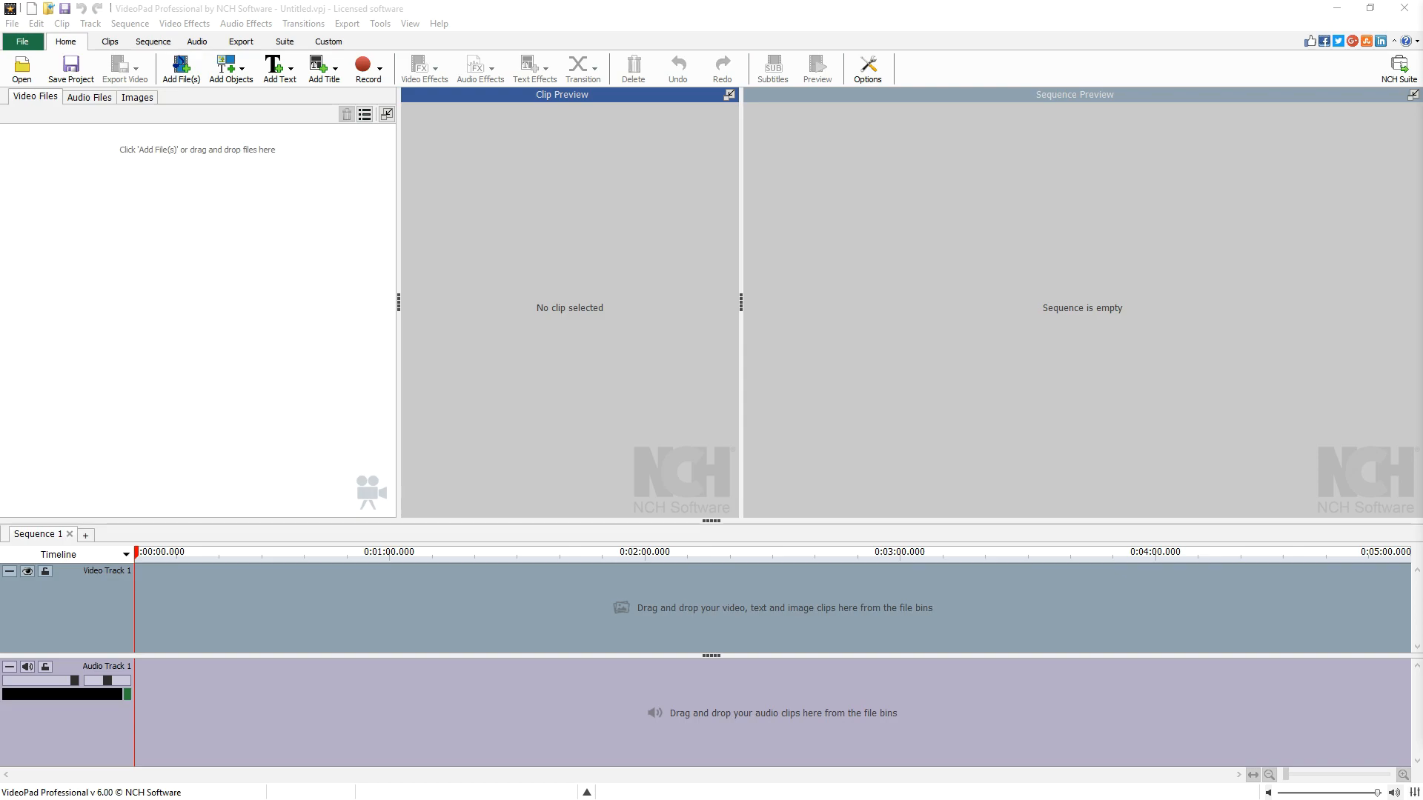
- Save the project under the pasted file name recordingbasics03.vpj
{"action": "left_click", "coordinate": [280, 314]}
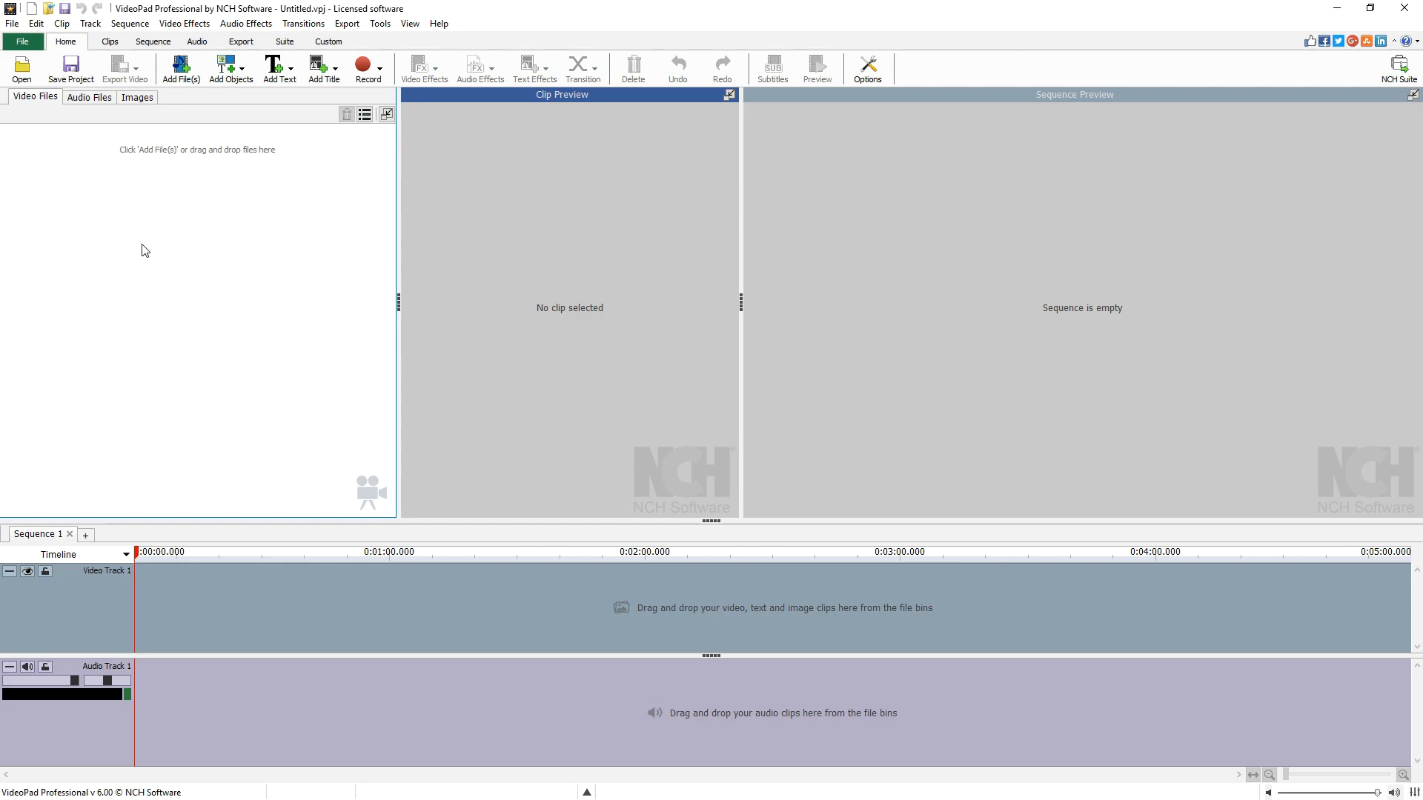
{"action": "left_click", "coordinate": [68, 76]}
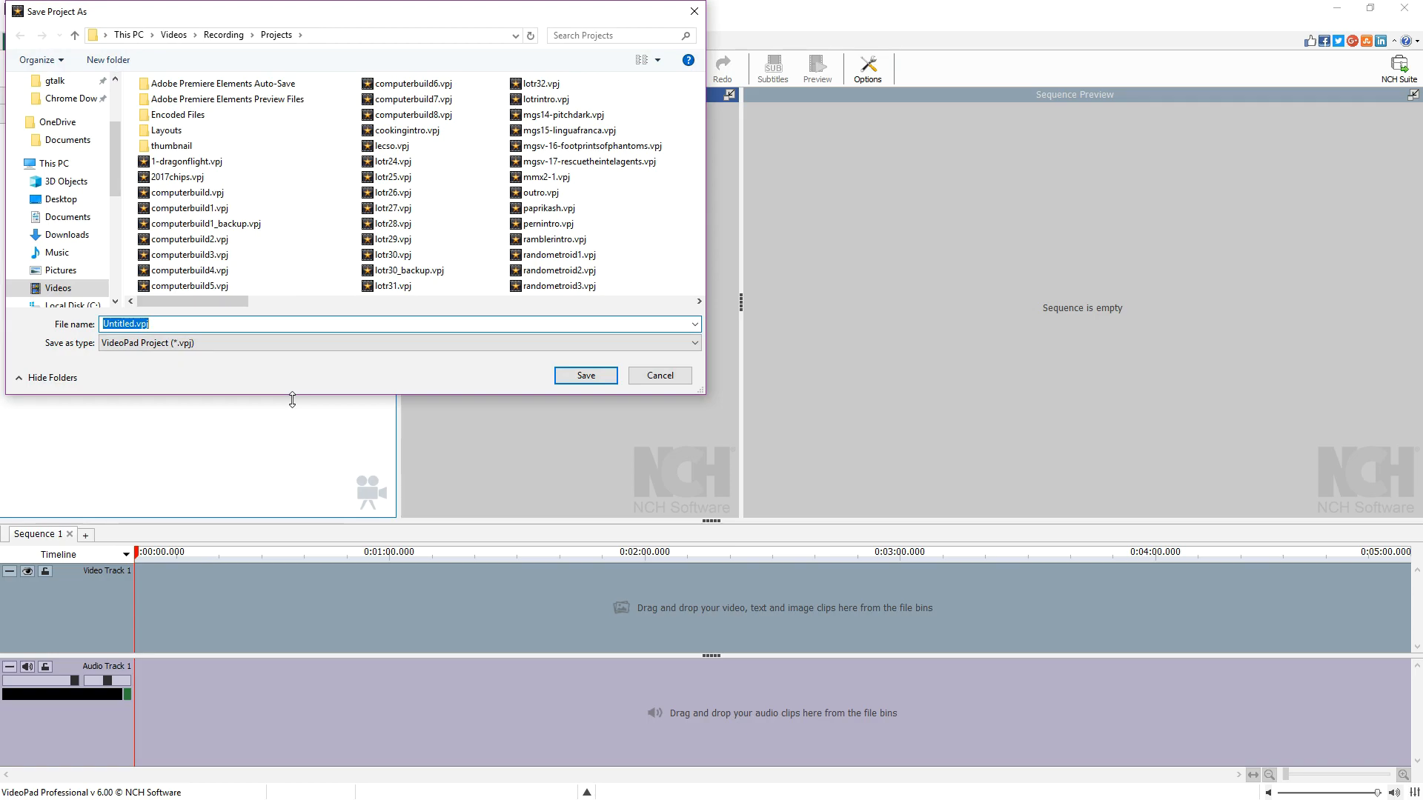
{"action": "type", "text": "recordingbasics03"}
{"action": "key", "text": "Return"}
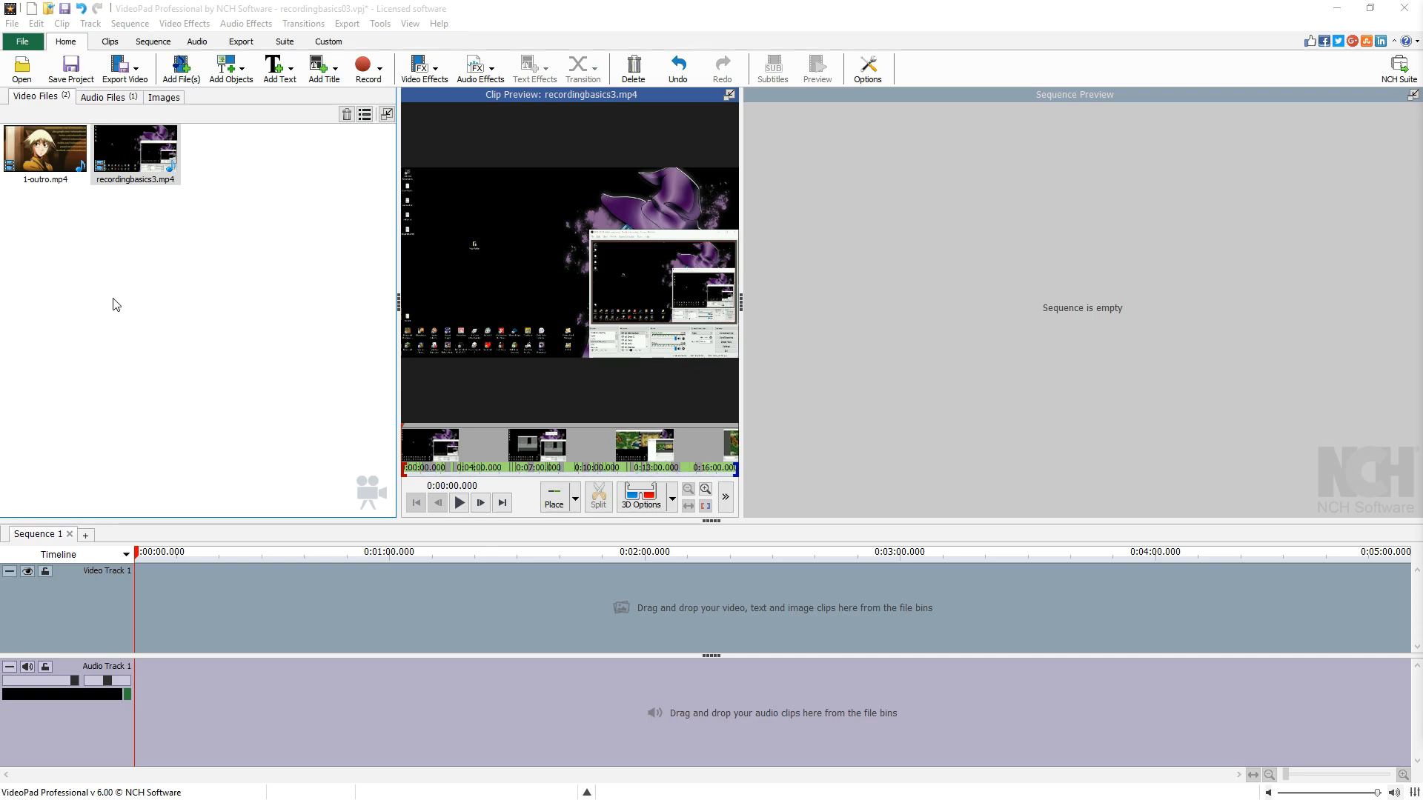
- Place recordingbasics3.mp4 on the video track and append 1-outro.mp4 to the end of the sequence
{"action": "left_click_drag", "start_coordinate": [128, 154], "coordinate": [170, 598]}
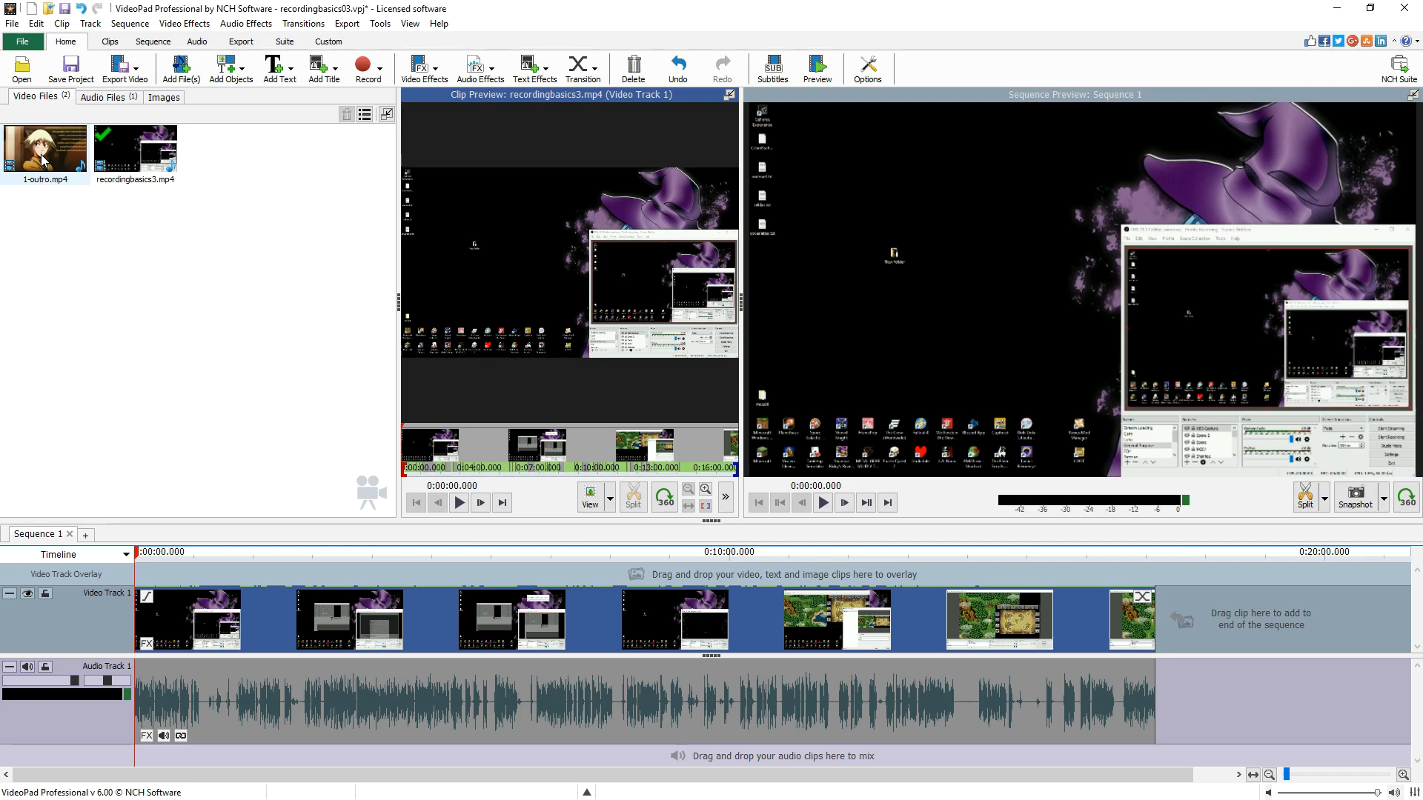
{"action": "left_click_drag", "start_coordinate": [42, 159], "coordinate": [1185, 629]}
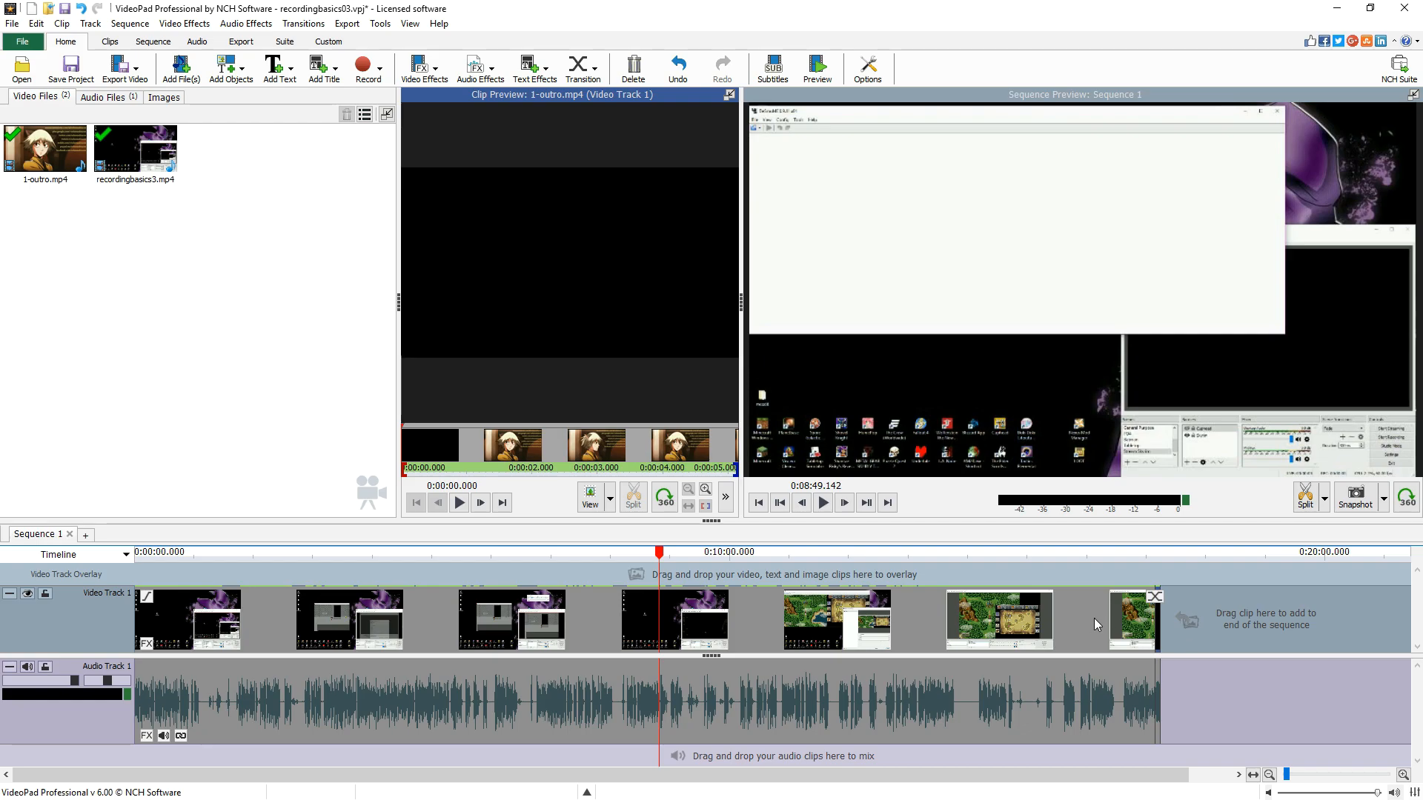
- Apply a Cross Fade transition before the outro, freezing the end frames instead of moving the clip
{"action": "left_click", "coordinate": [1150, 575]}
{"action": "scroll", "coordinate": [1150, 577], "scroll_direction": "up", "scroll_amount": 5}
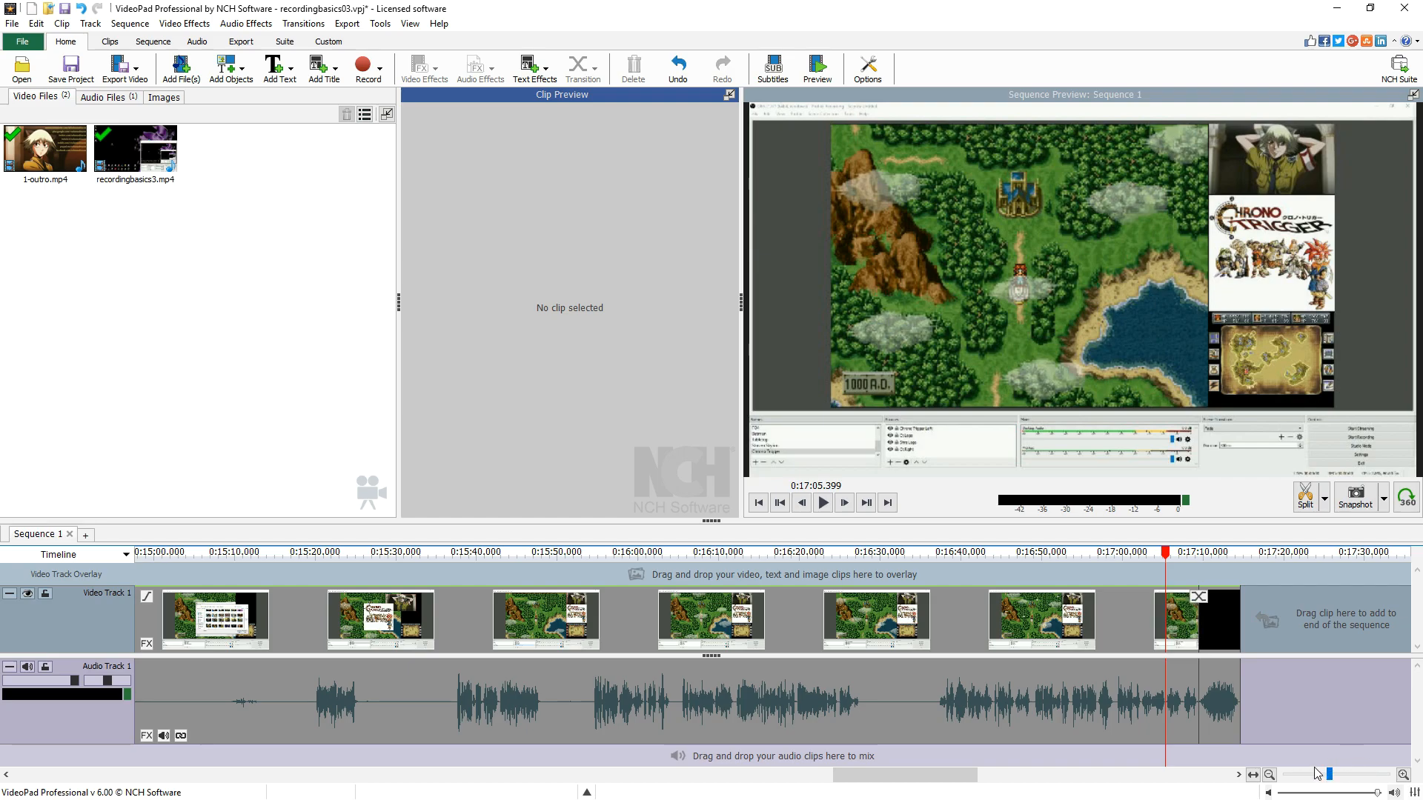
{"action": "left_click", "coordinate": [1200, 599]}
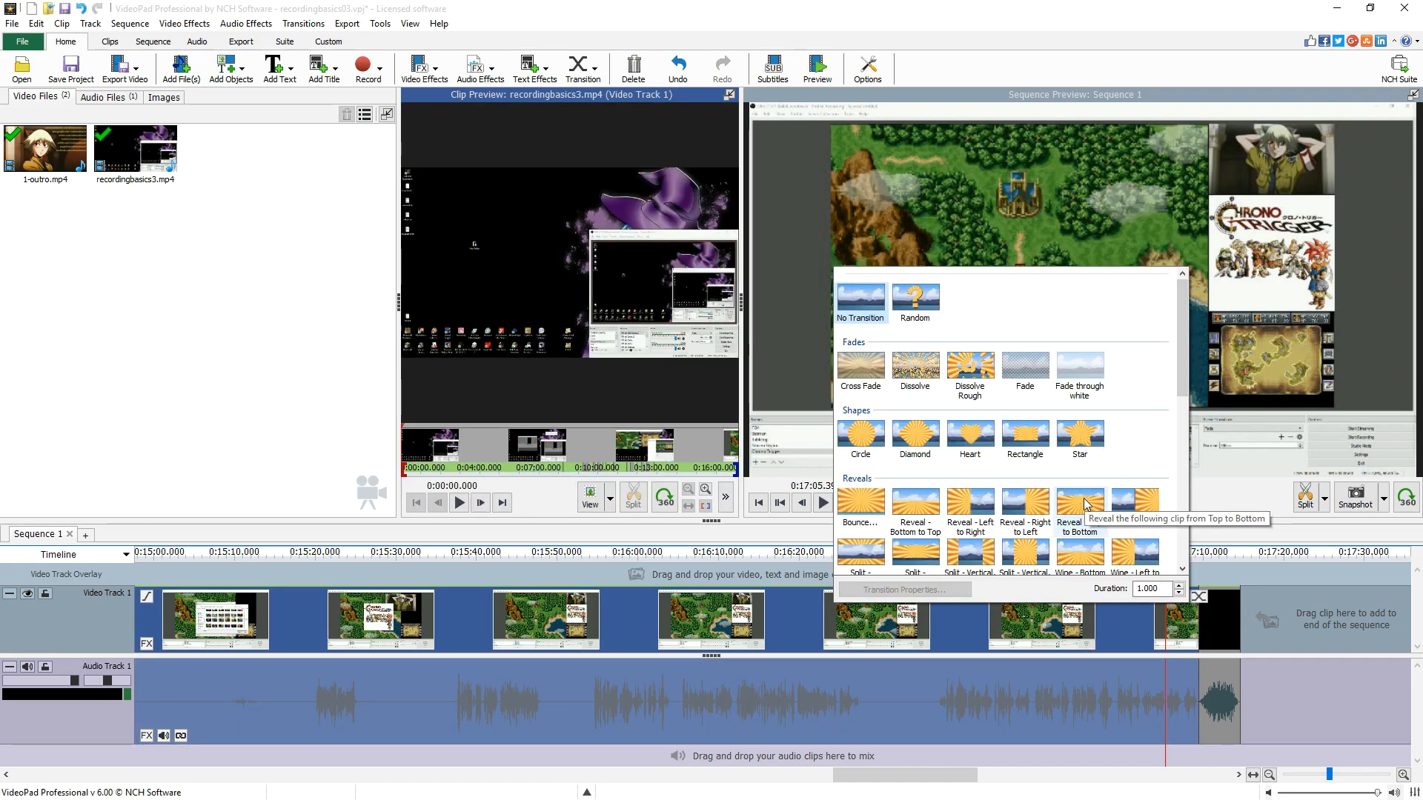
{"action": "left_click", "coordinate": [861, 368]}
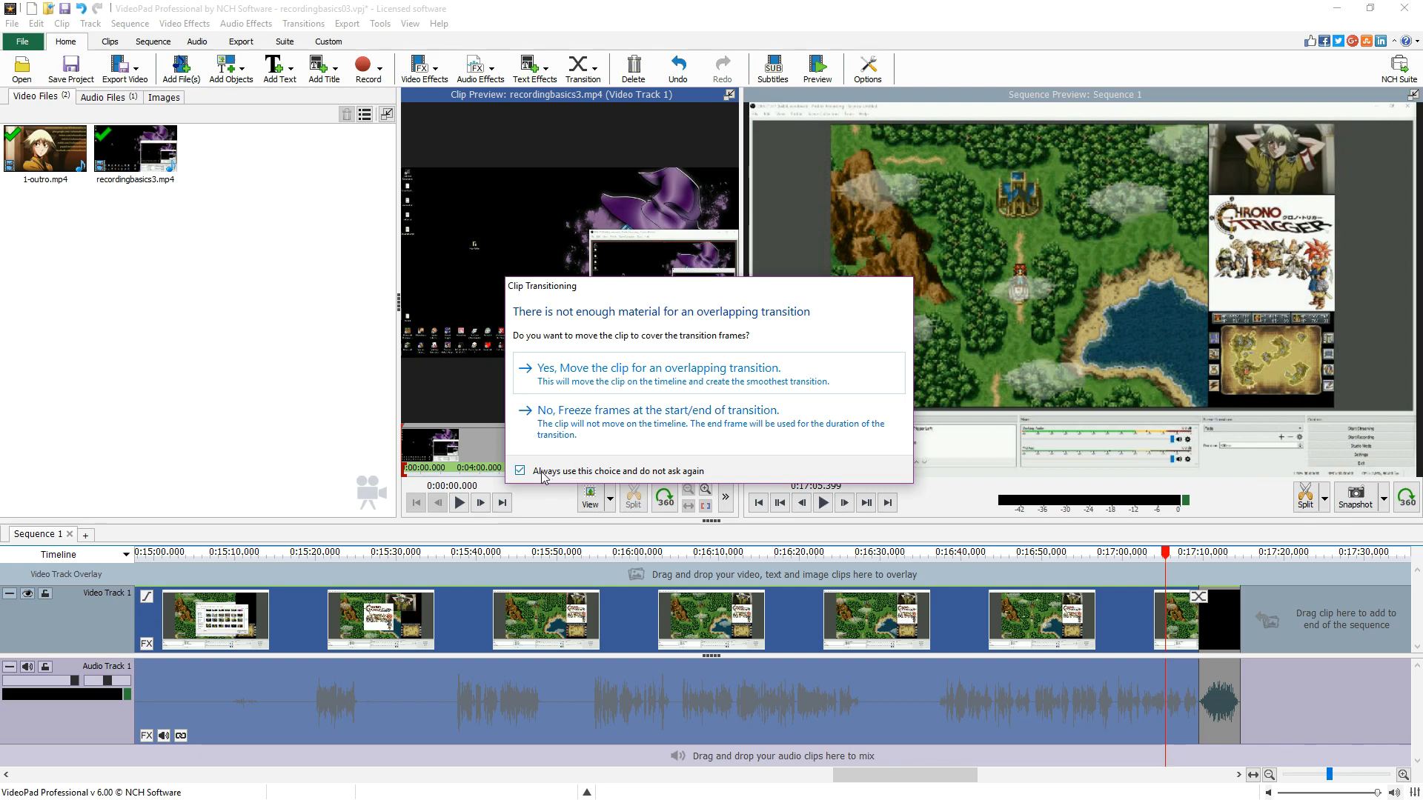
{"action": "left_click", "coordinate": [657, 415]}
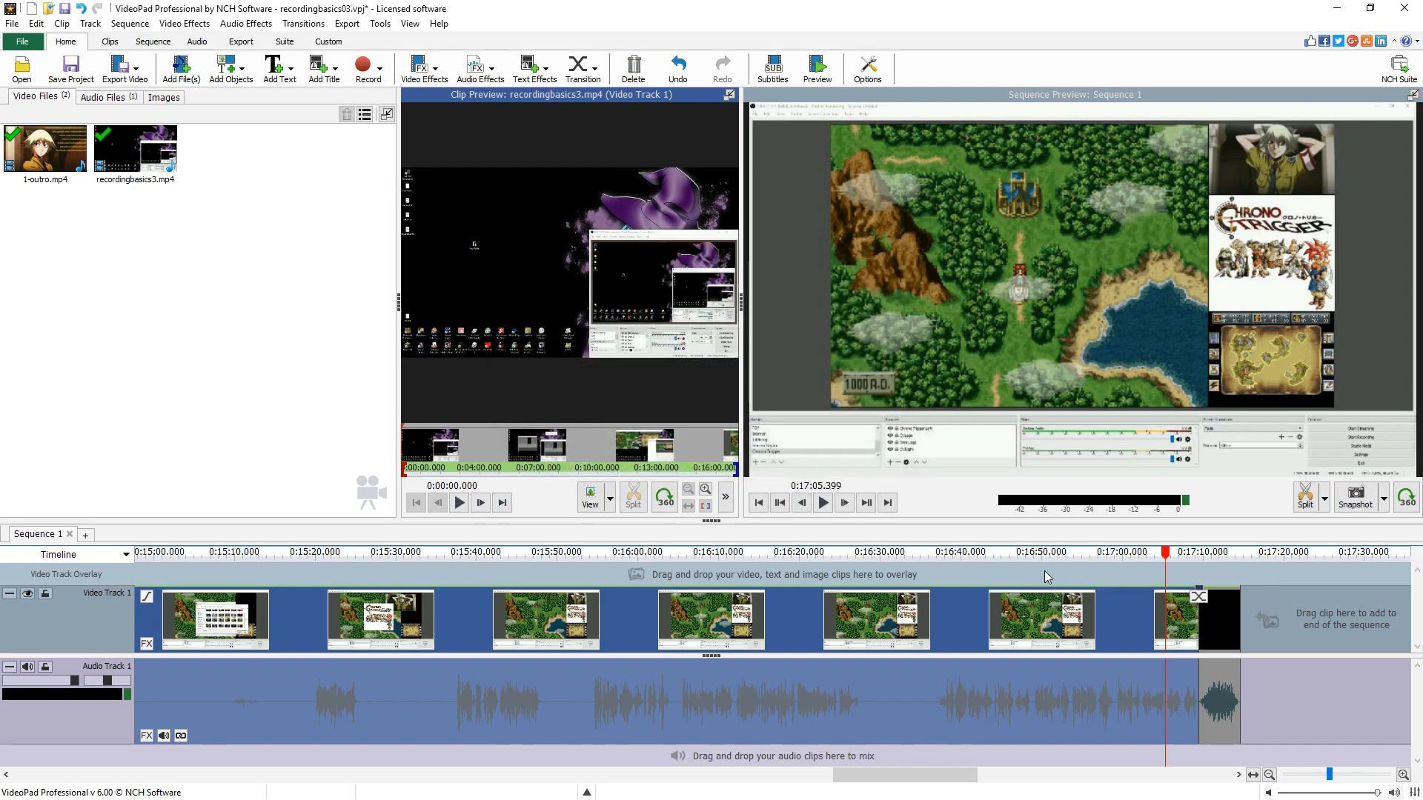
- Inspect the transition before the outro and undo the last transition change
{"action": "scroll", "coordinate": [1195, 575], "scroll_direction": "up", "scroll_amount": 1}
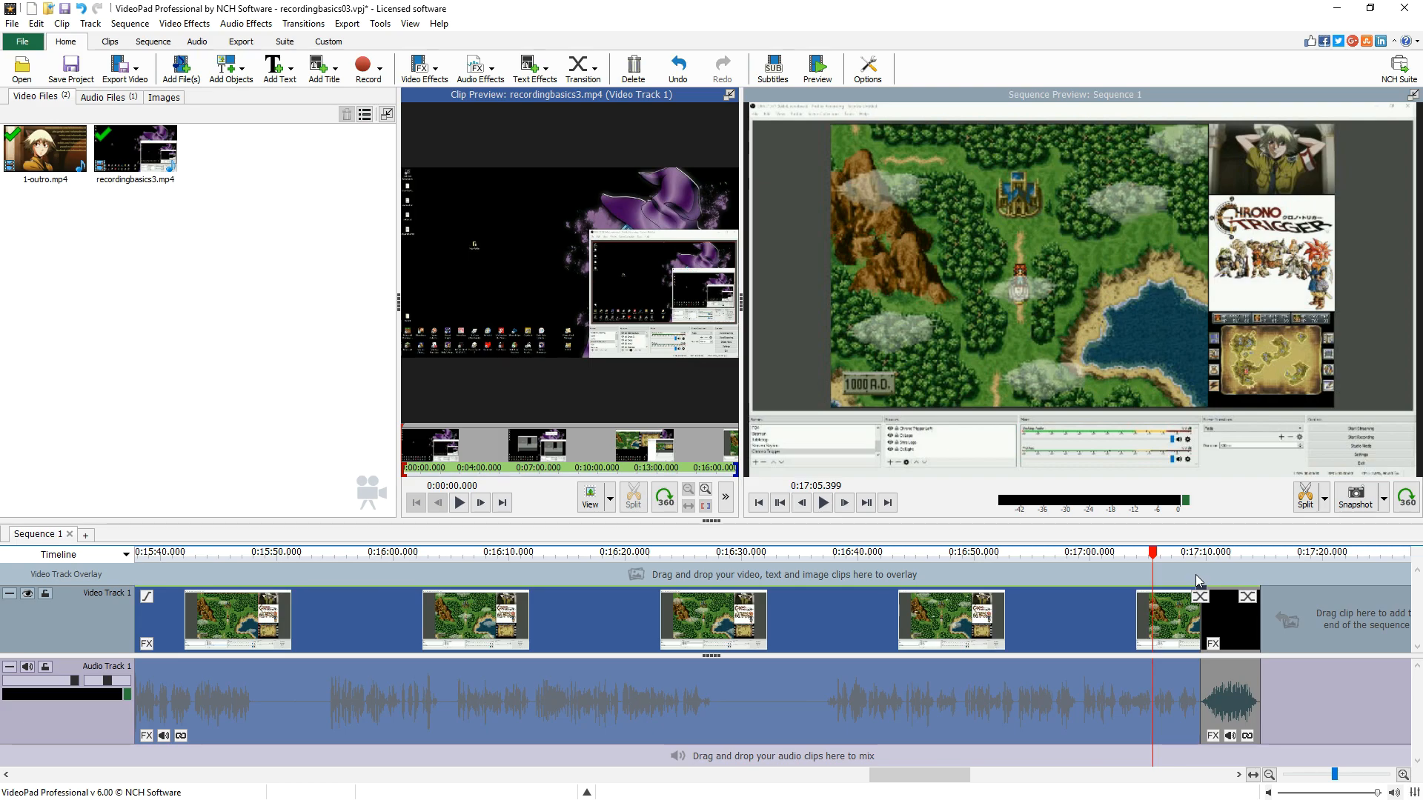
{"action": "scroll", "coordinate": [1194, 575], "scroll_direction": "up", "scroll_amount": 1}
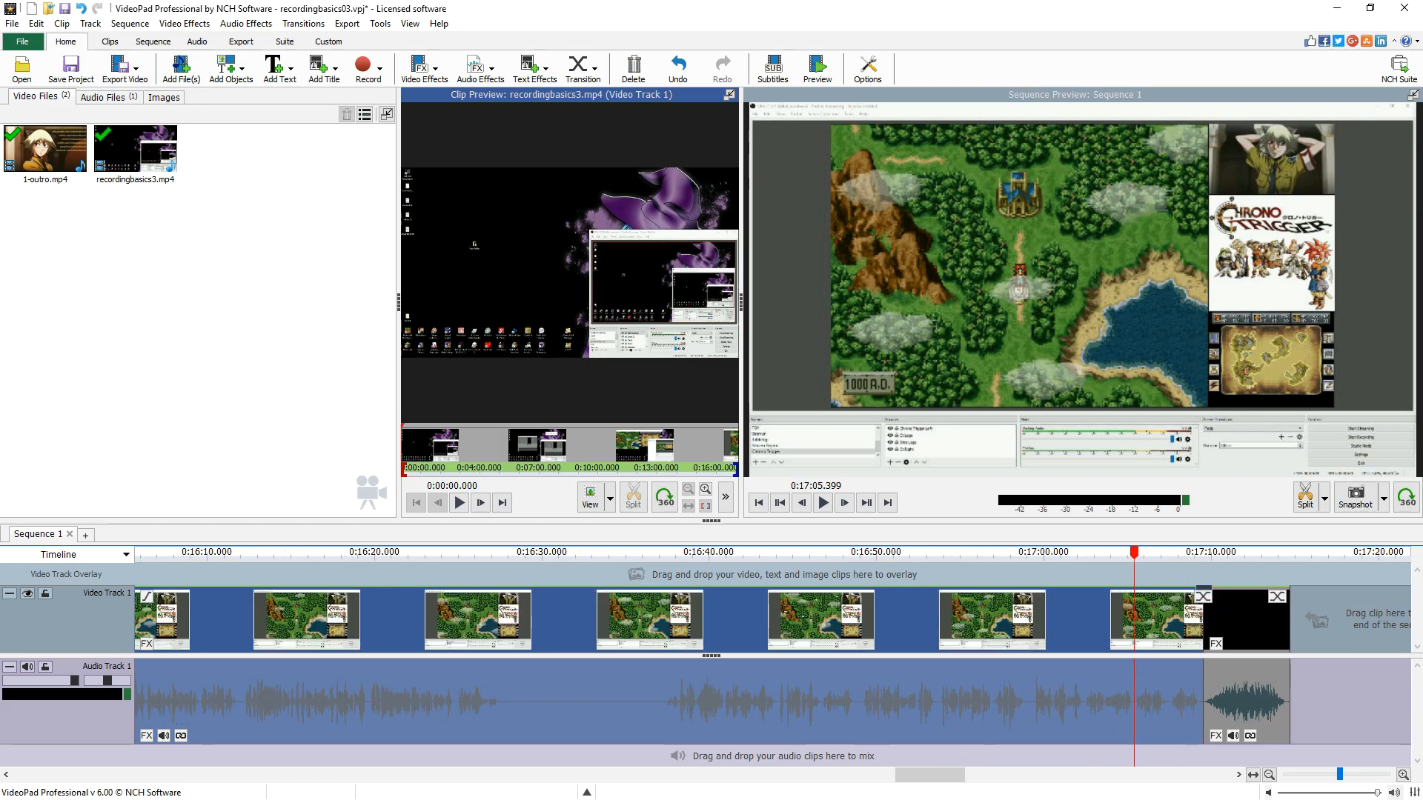
{"action": "left_click", "coordinate": [1200, 597]}
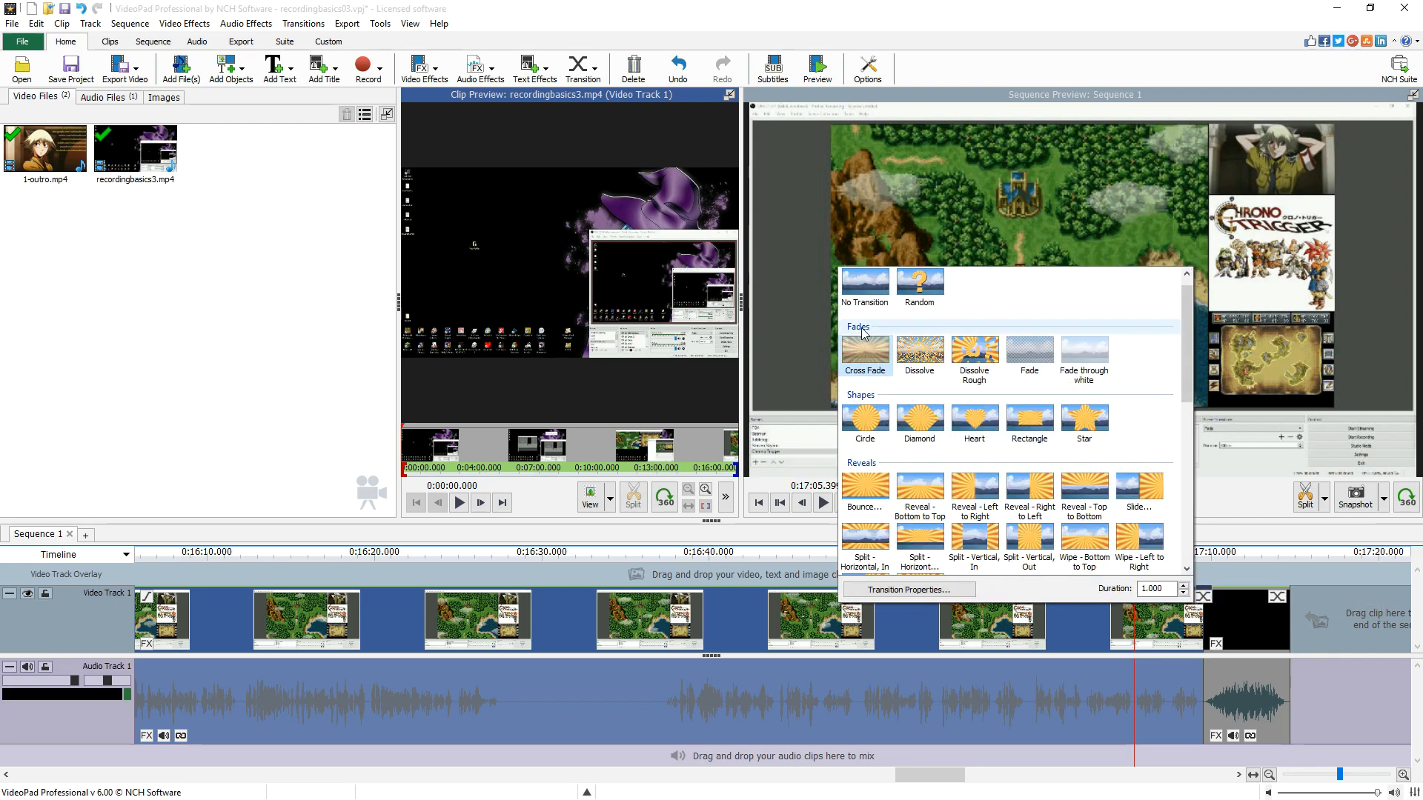
{"action": "left_click", "coordinate": [1290, 556]}
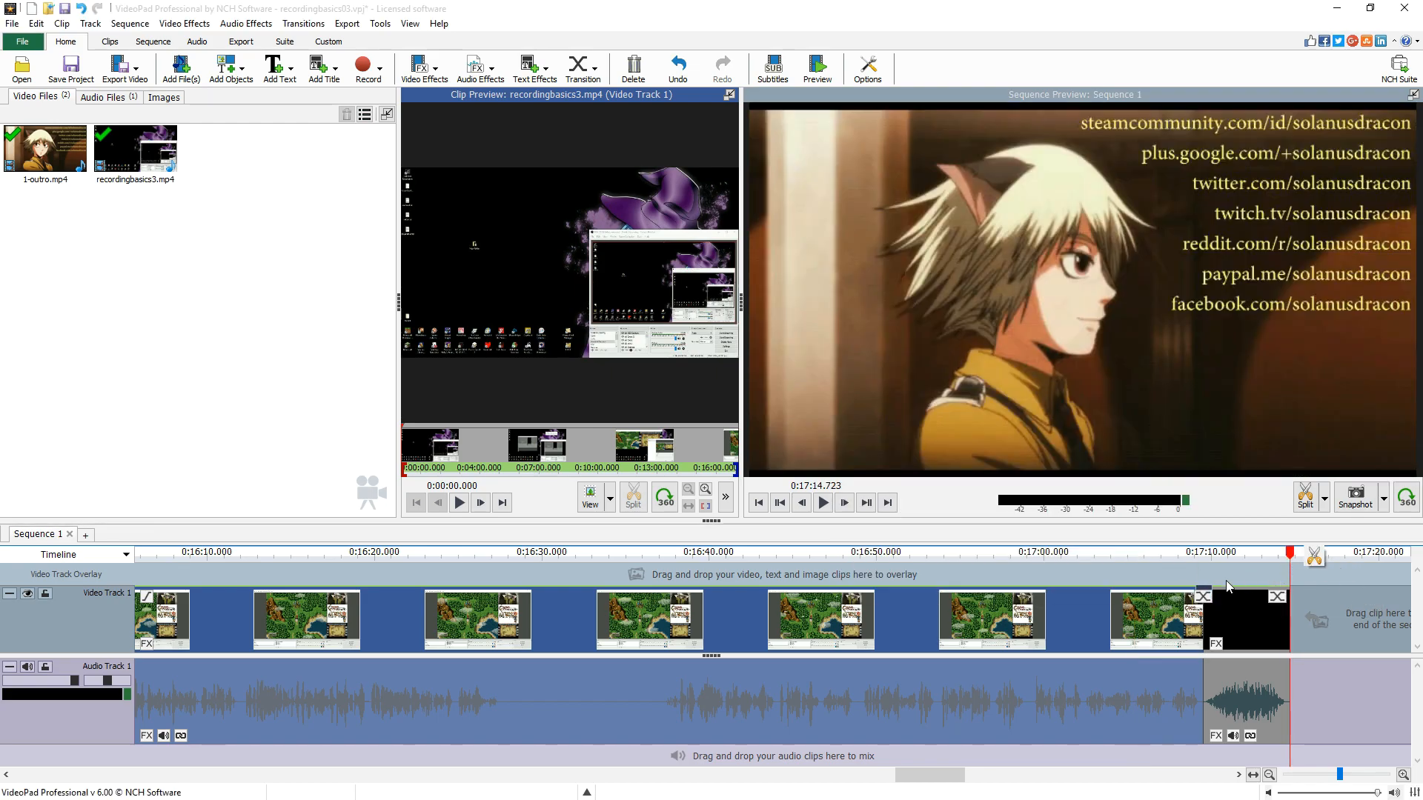
{"action": "left_click", "coordinate": [1180, 582]}
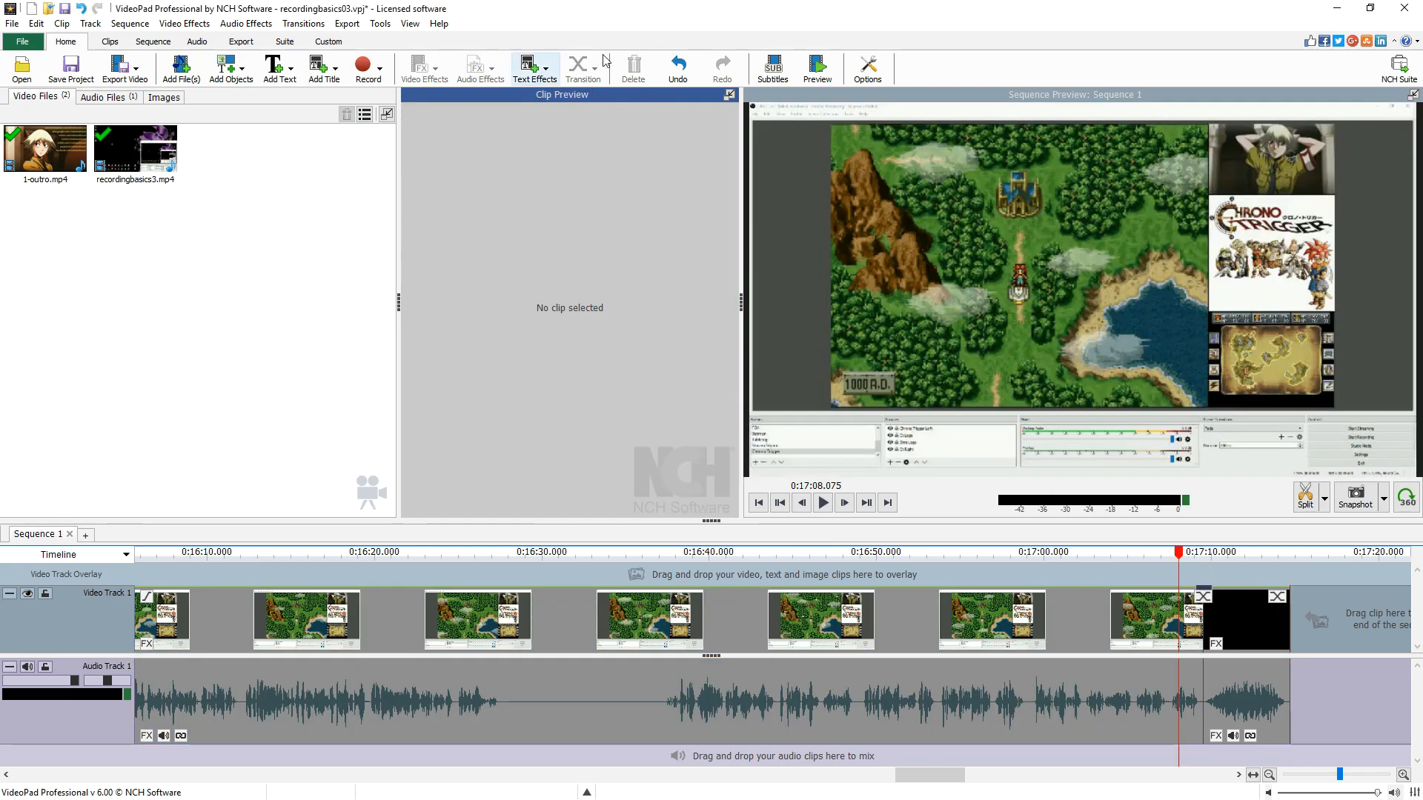
{"action": "left_click", "coordinate": [678, 67]}
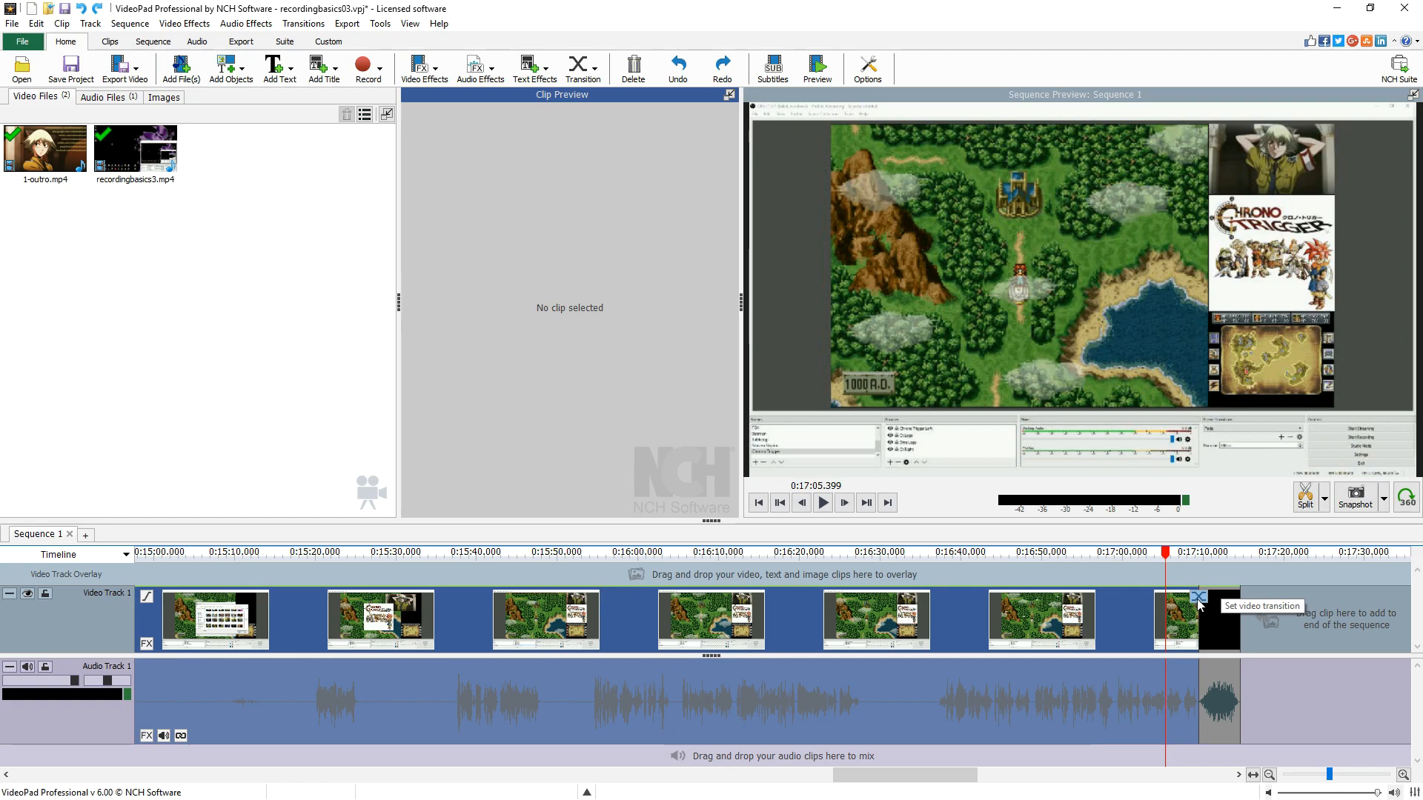
- Play back the end of the sequence to preview the change into the outro
{"action": "left_click", "coordinate": [1179, 578]}
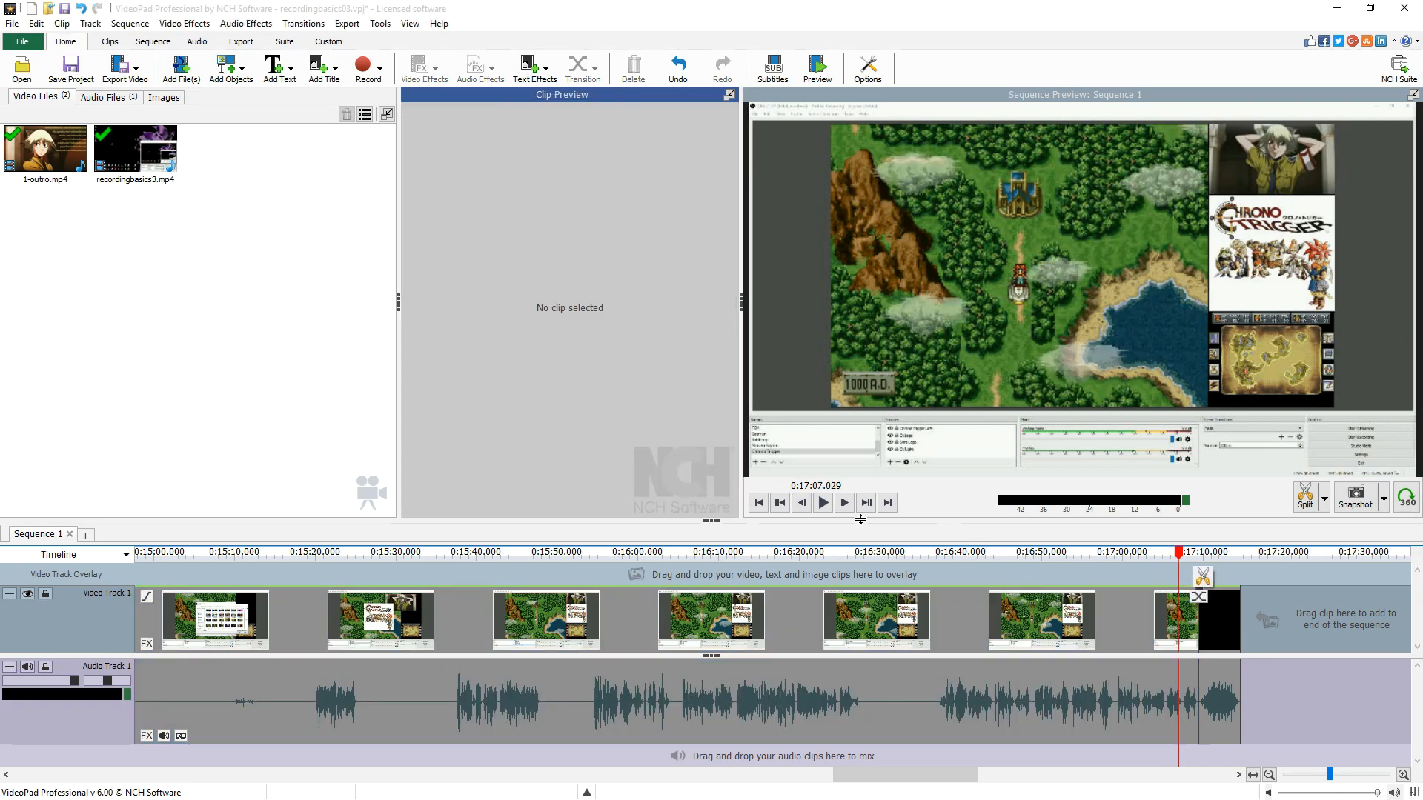
{"action": "left_click", "coordinate": [824, 504]}
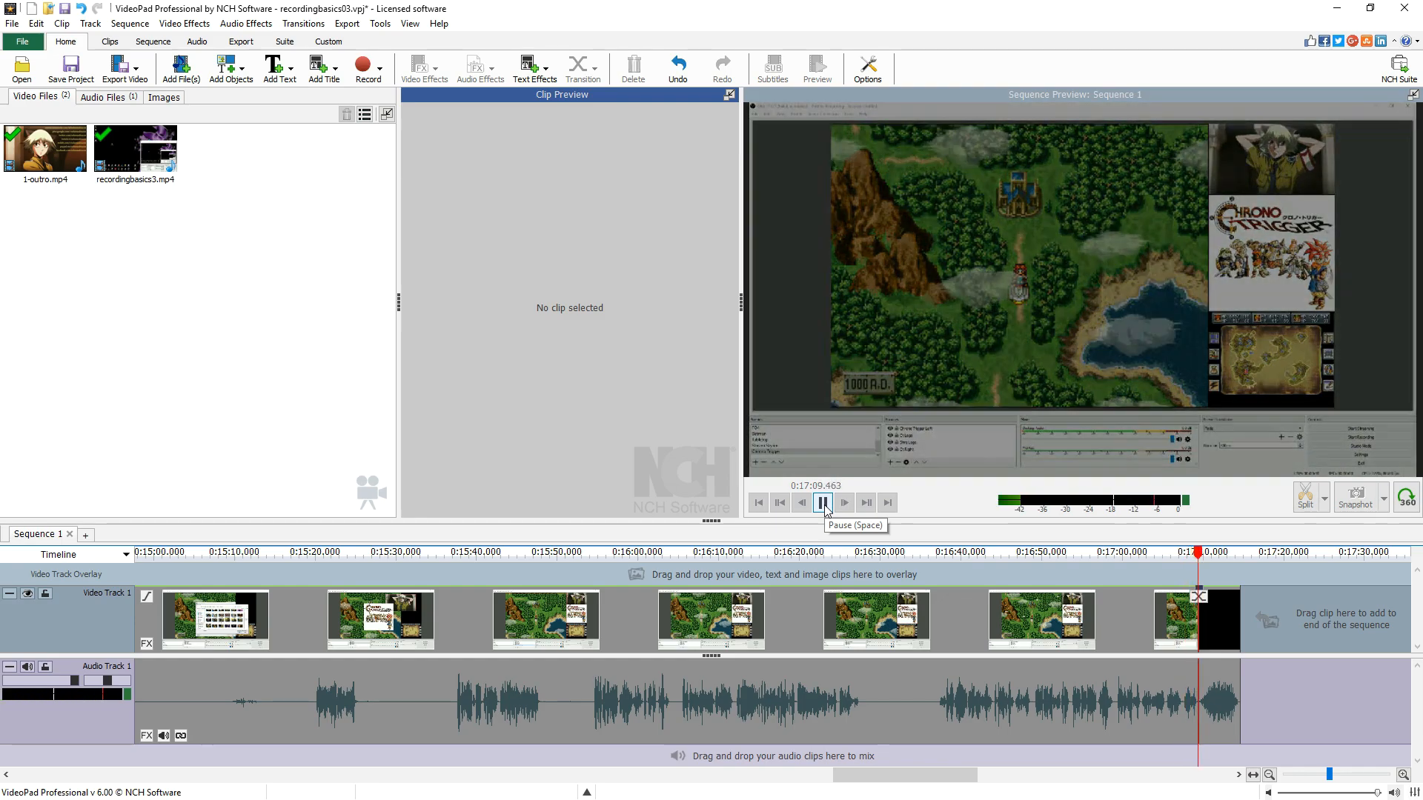
{"action": "left_click", "coordinate": [824, 504]}
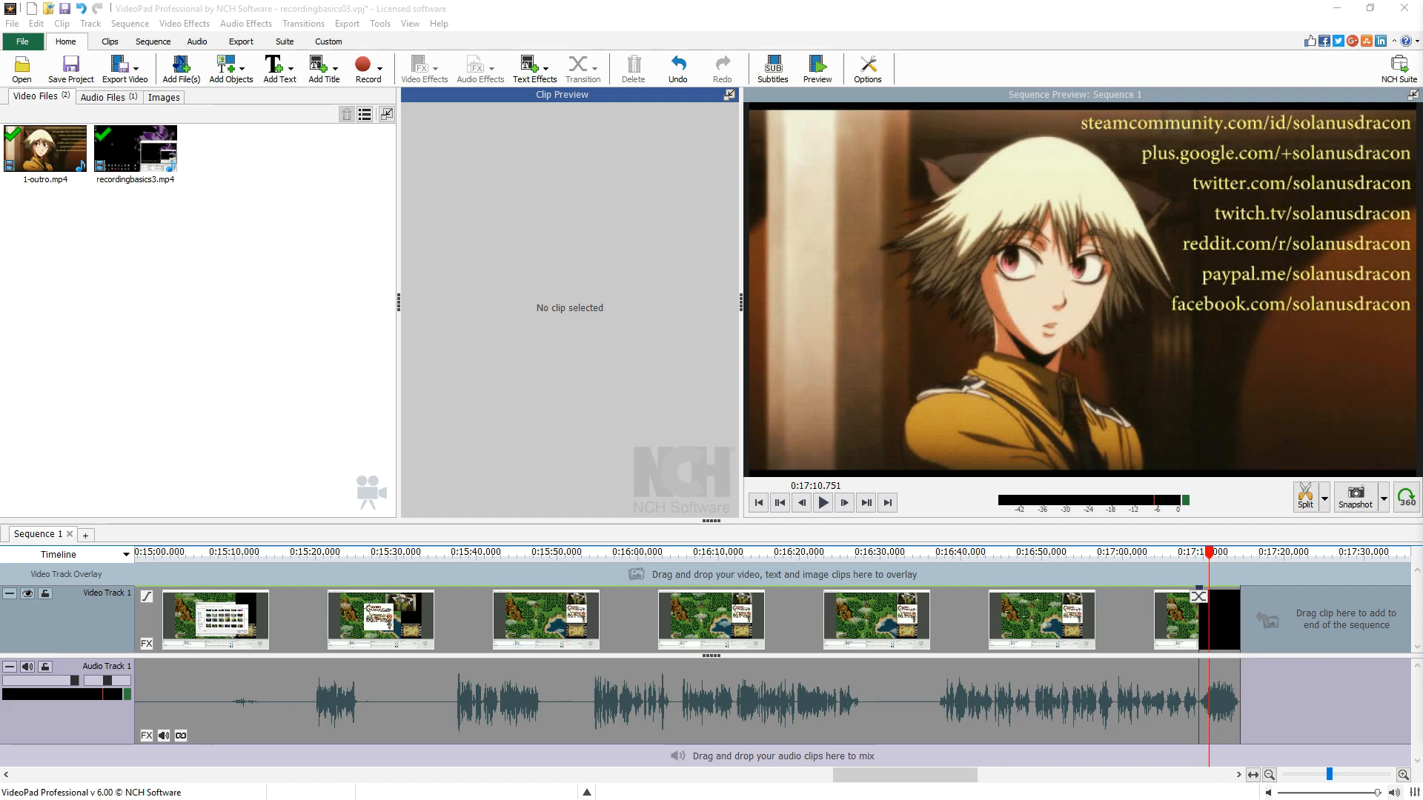
- Return to the start of the sequence and locate the unwanted section around 0:55
{"action": "left_click", "coordinate": [621, 576]}
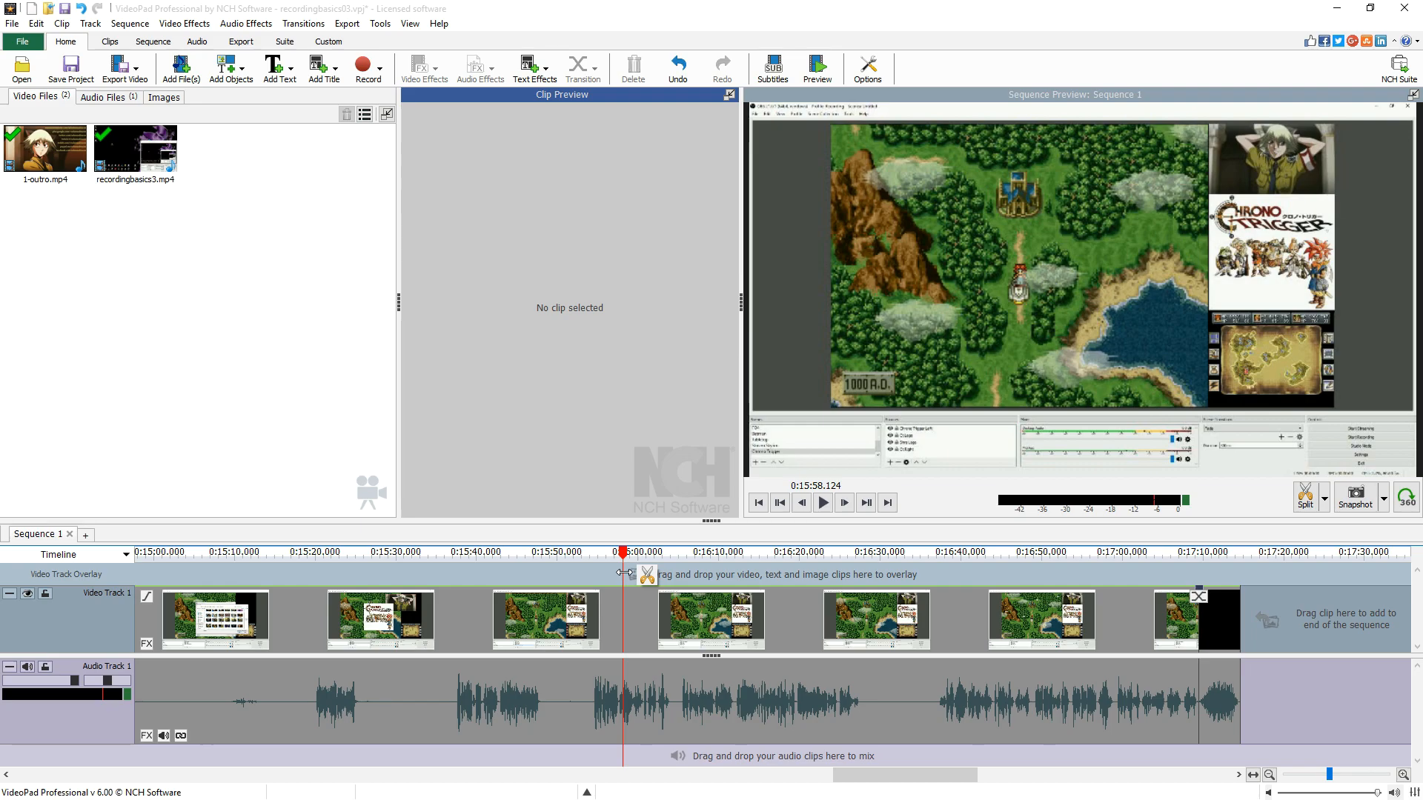
{"action": "key", "text": "Home"}
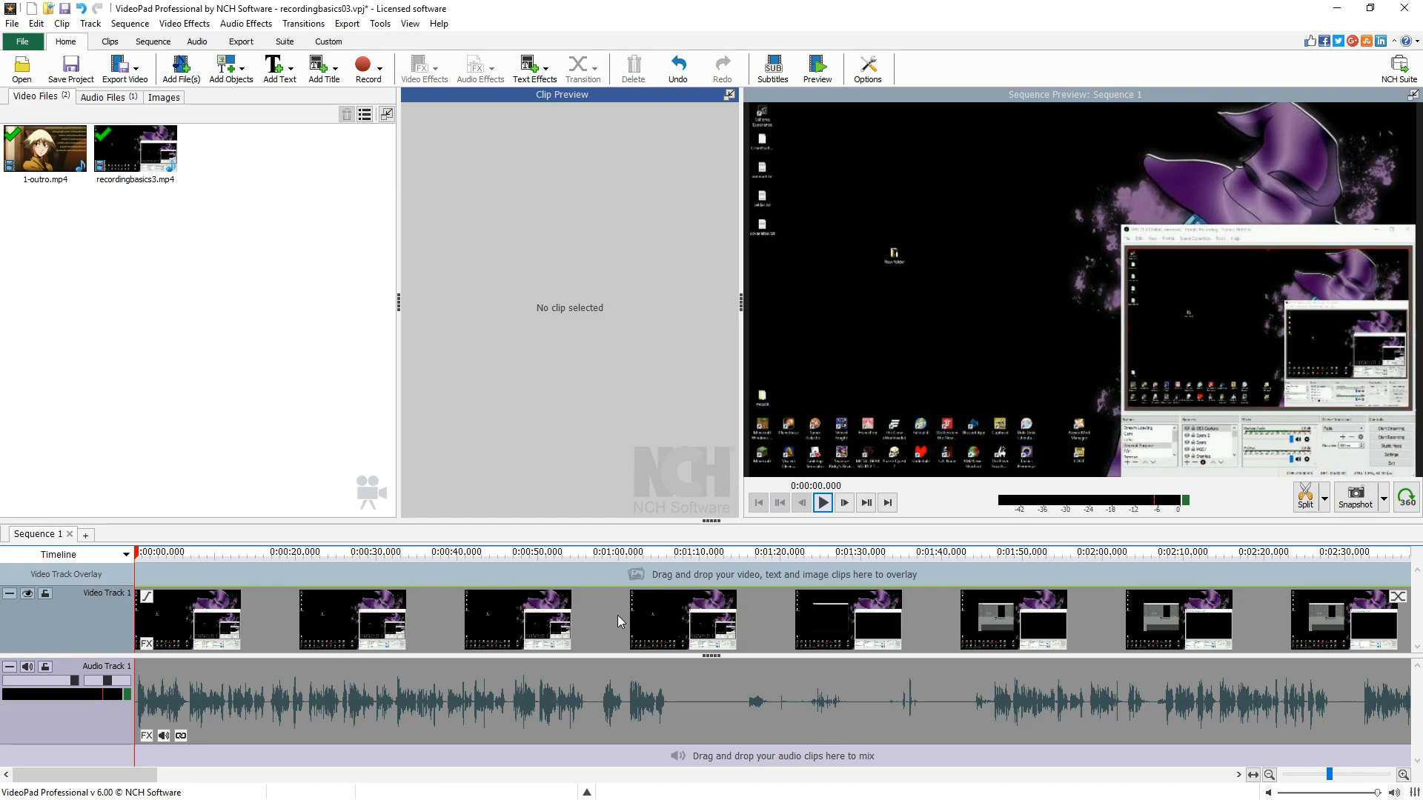
{"action": "left_click", "coordinate": [586, 576]}
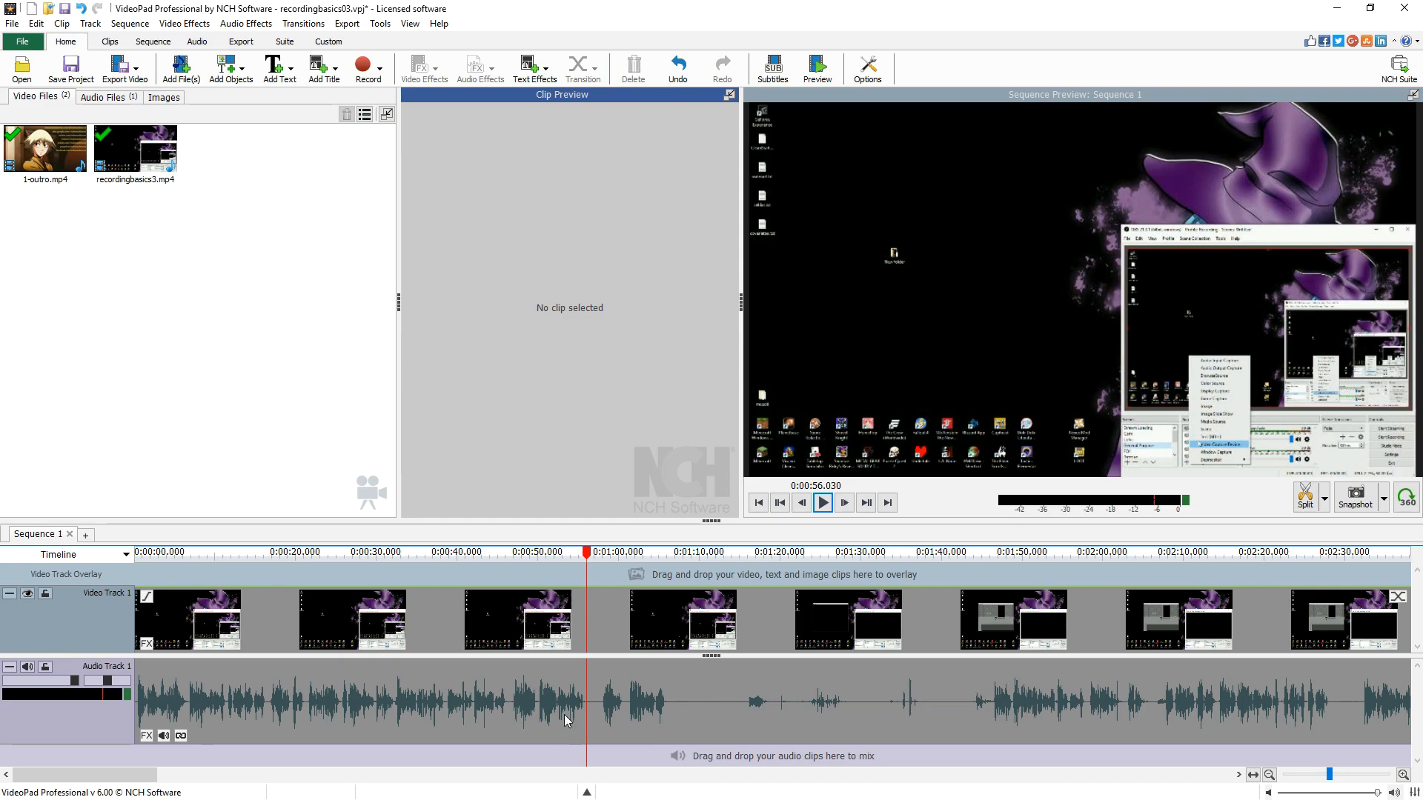
{"action": "scroll", "coordinate": [571, 715], "scroll_direction": "up", "scroll_amount": 3}
{"action": "scroll", "coordinate": [621, 712], "scroll_direction": "up", "scroll_amount": 1}
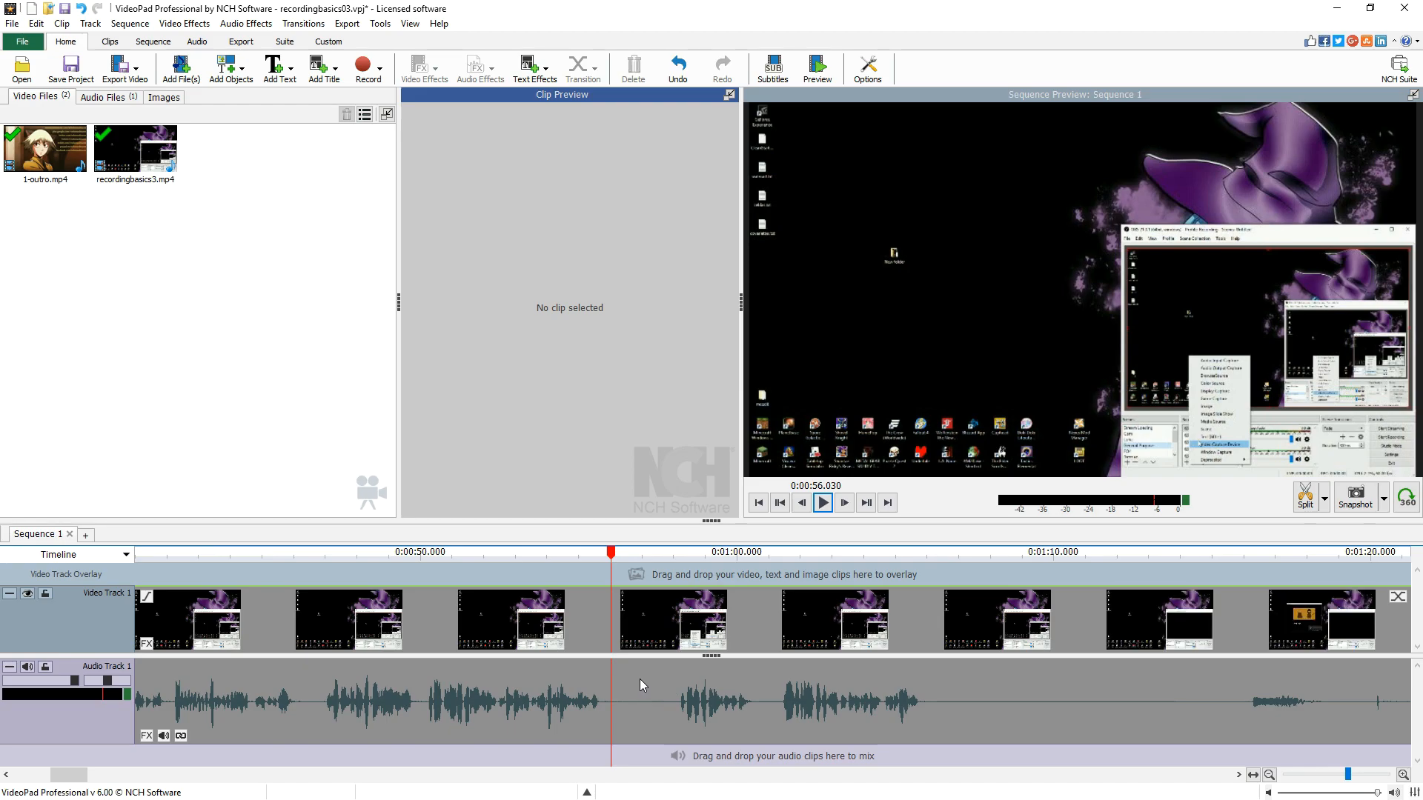
{"action": "scroll", "coordinate": [639, 679], "scroll_direction": "up", "scroll_amount": 3}
{"action": "left_click_drag", "start_coordinate": [600, 555], "coordinate": [543, 566]}
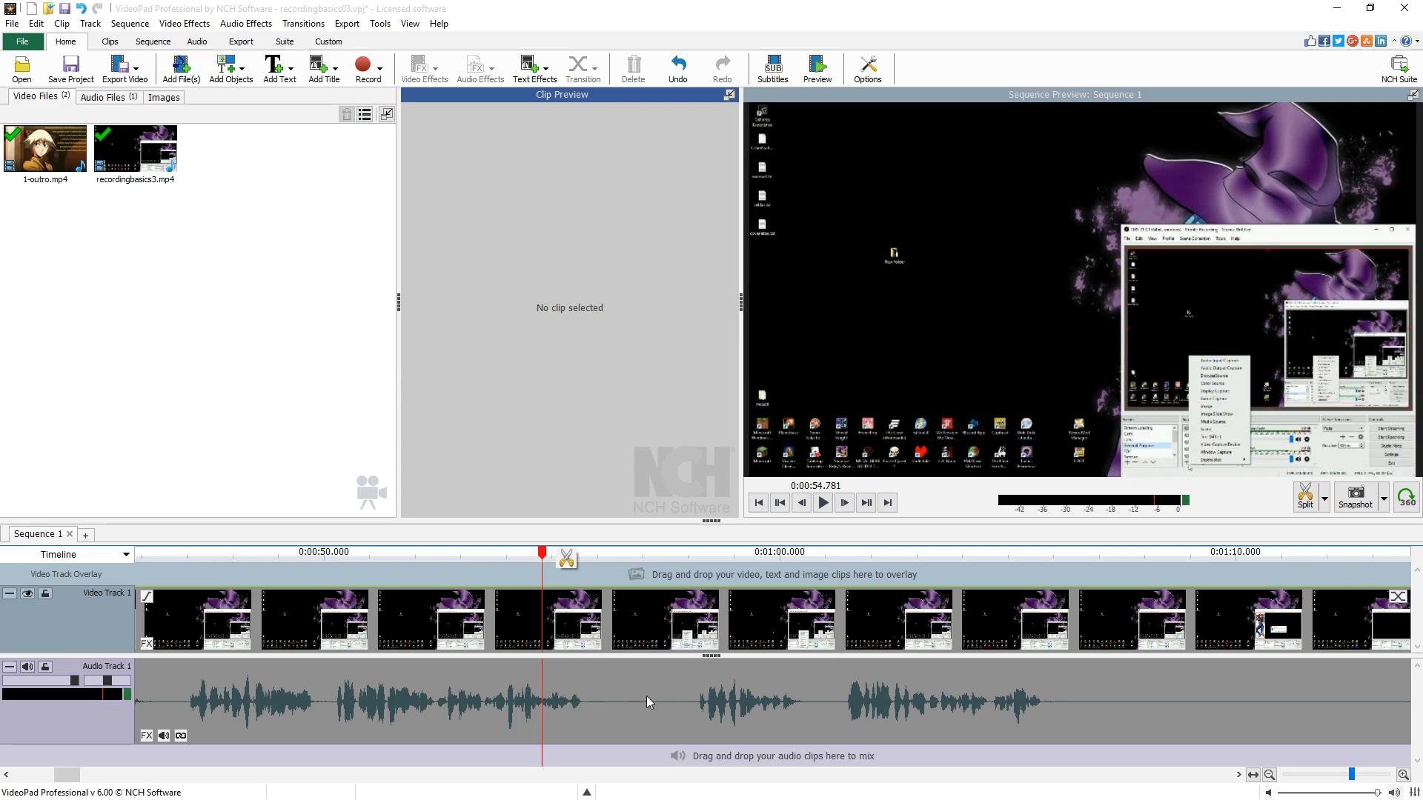
- Split the clip at 0:58.131 to isolate the unwanted section
{"action": "left_click", "coordinate": [822, 503]}
{"action": "left_click", "coordinate": [604, 560]}
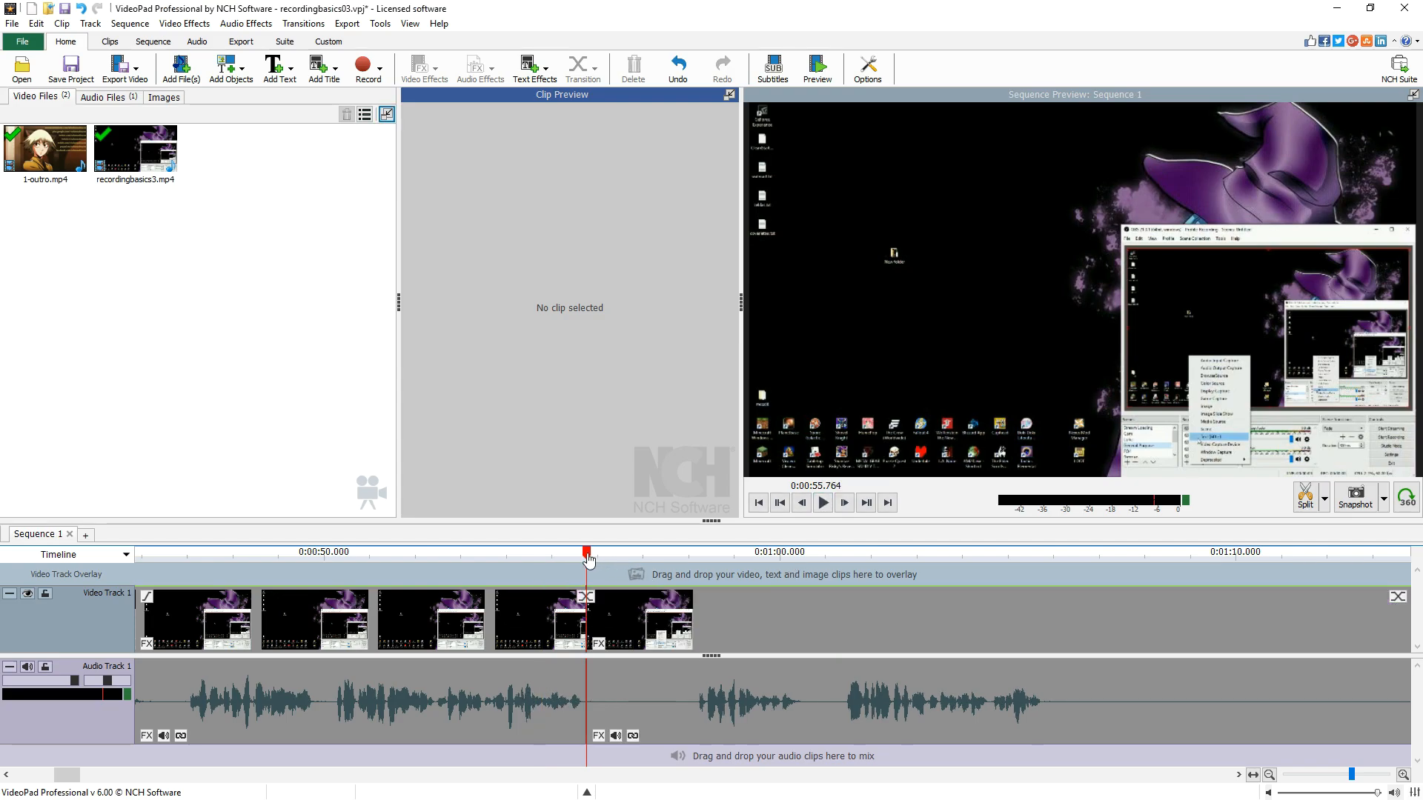
{"action": "left_click_drag", "start_coordinate": [589, 560], "coordinate": [696, 568]}
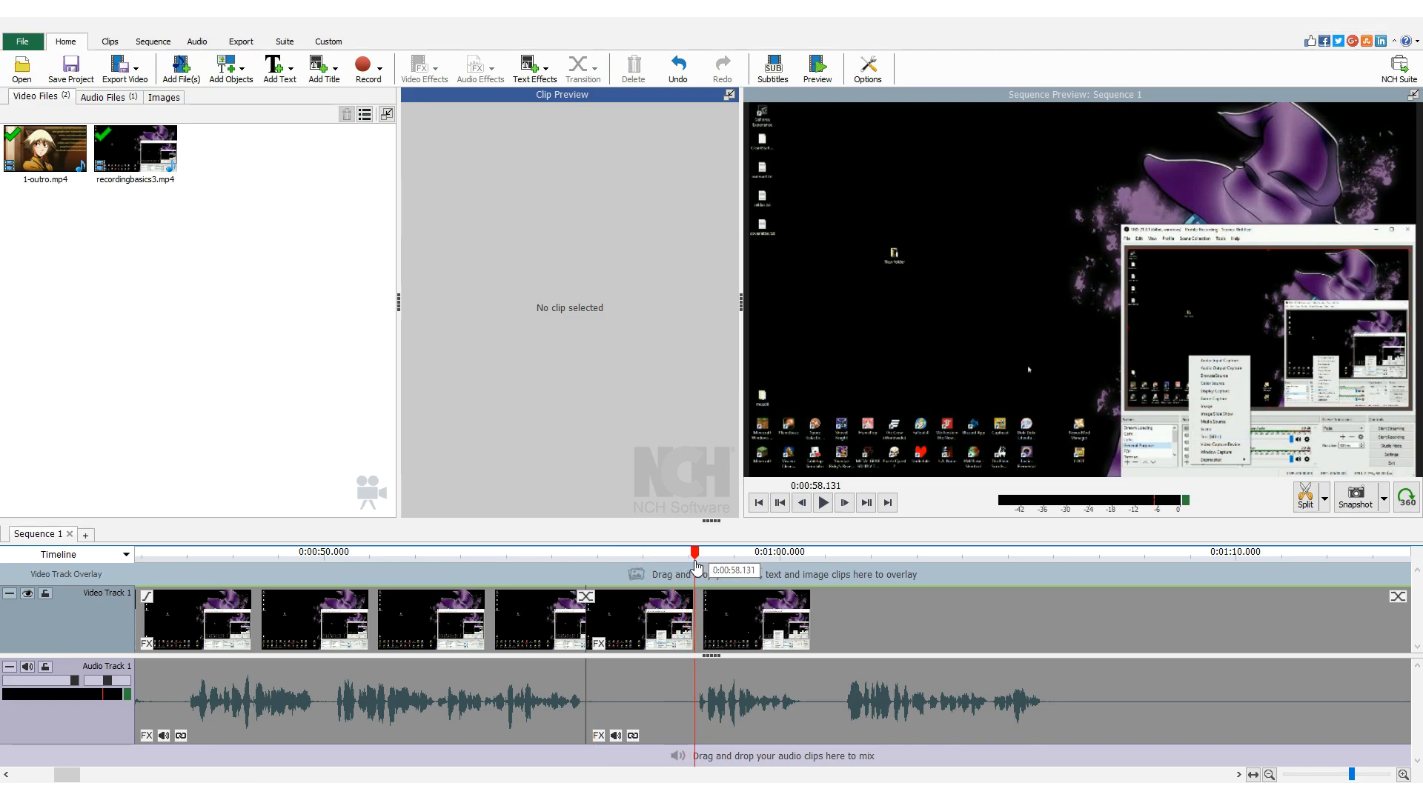
{"action": "left_click", "coordinate": [1306, 495]}
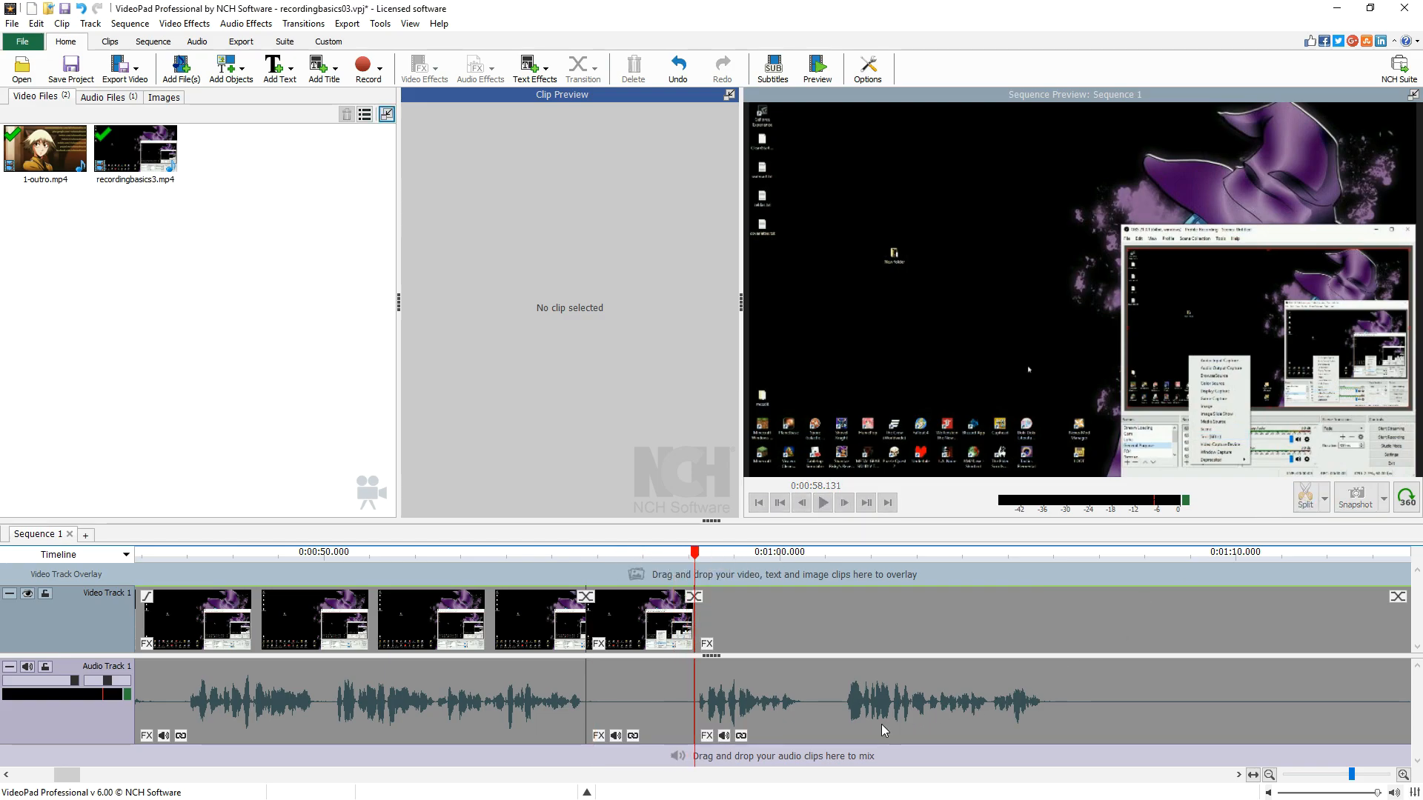
- Select the isolated segment between the two splits and delete it
{"action": "left_click", "coordinate": [663, 701]}
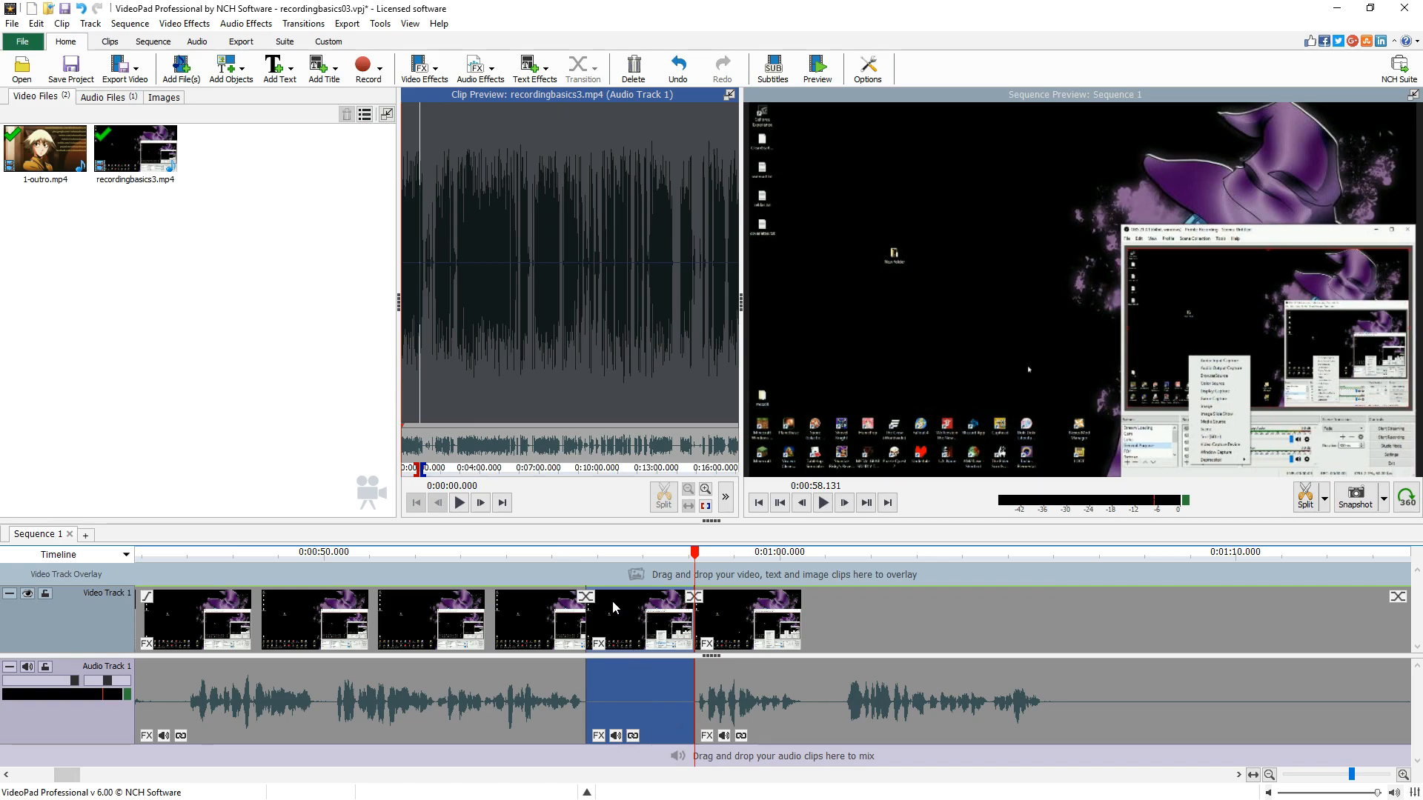
{"action": "left_click", "coordinate": [552, 583]}
{"action": "left_click", "coordinate": [646, 678]}
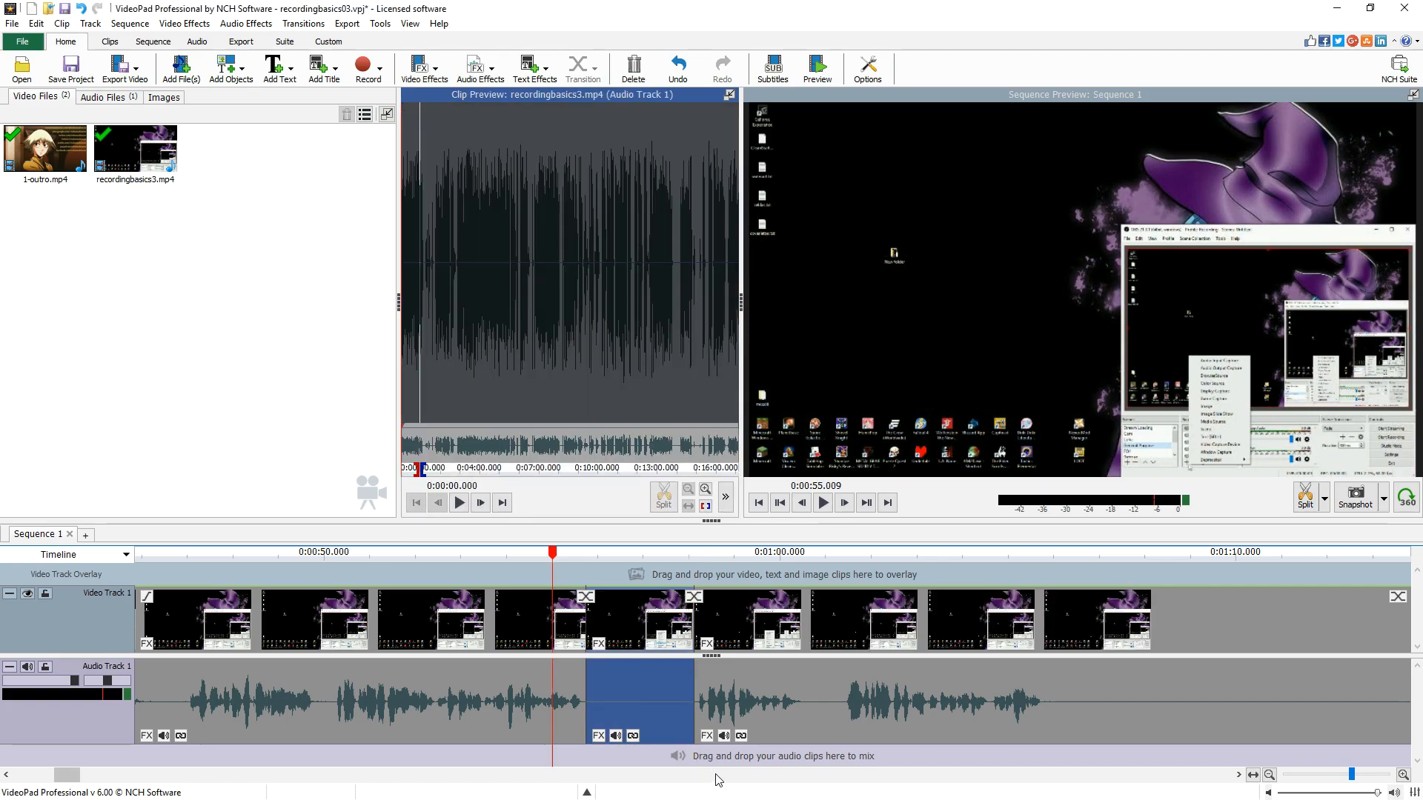
{"action": "key", "text": "Delete"}
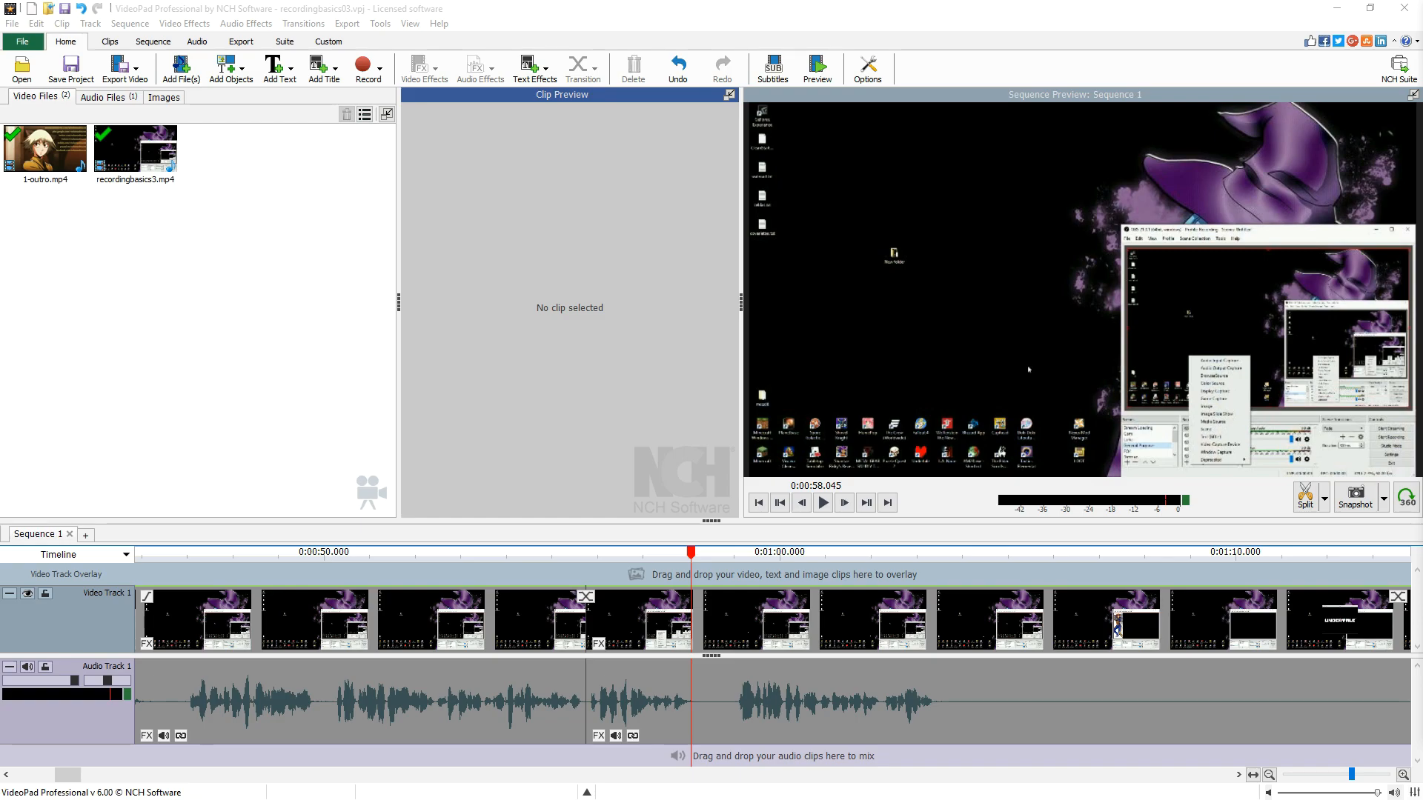
- Scrub the timeline around the cut to check the edit
{"action": "left_click", "coordinate": [488, 584]}
{"action": "left_click", "coordinate": [646, 582]}
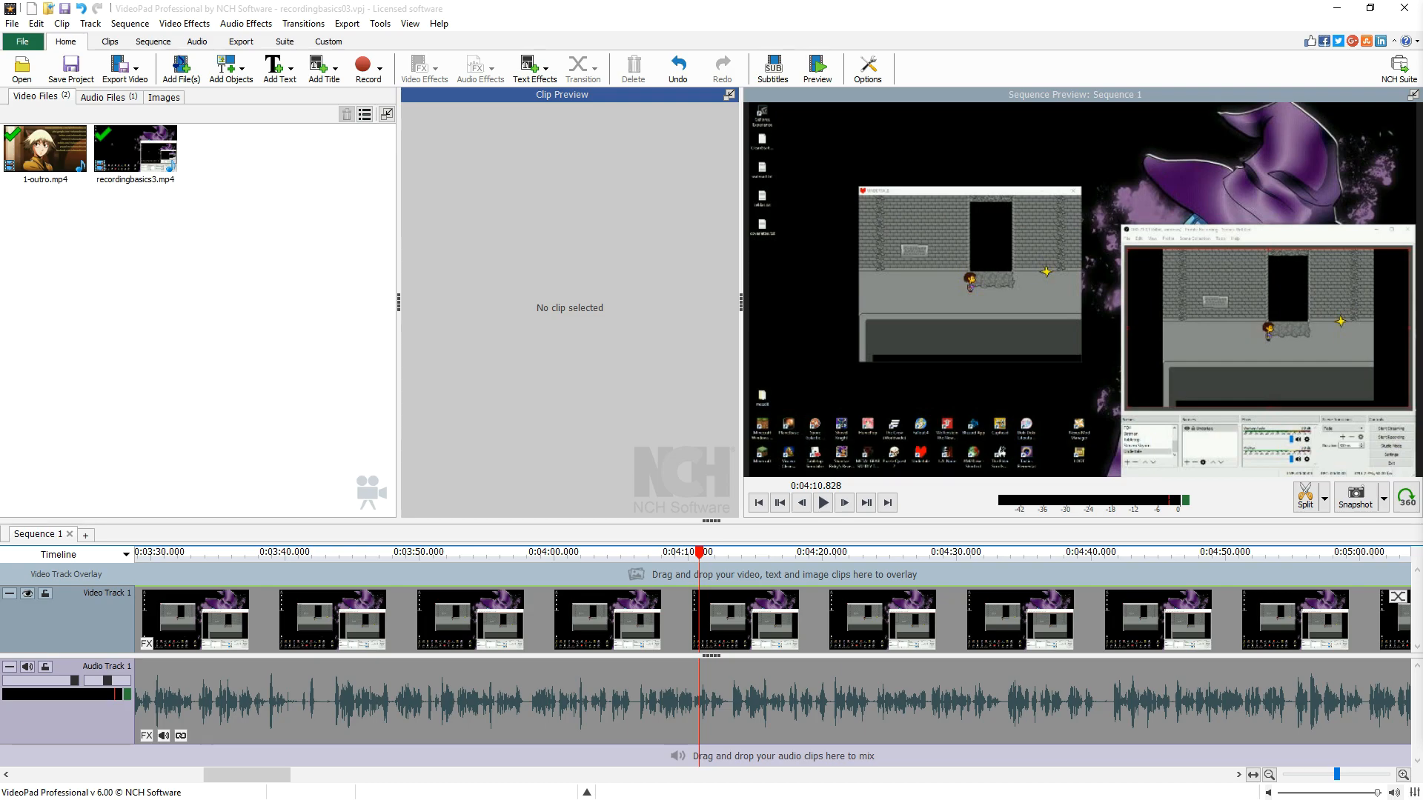
- Zoom into the timeline and add a simple text overlay clip at about 0:04:10.8
{"action": "scroll", "coordinate": [711, 695], "scroll_direction": "up", "scroll_amount": 3}
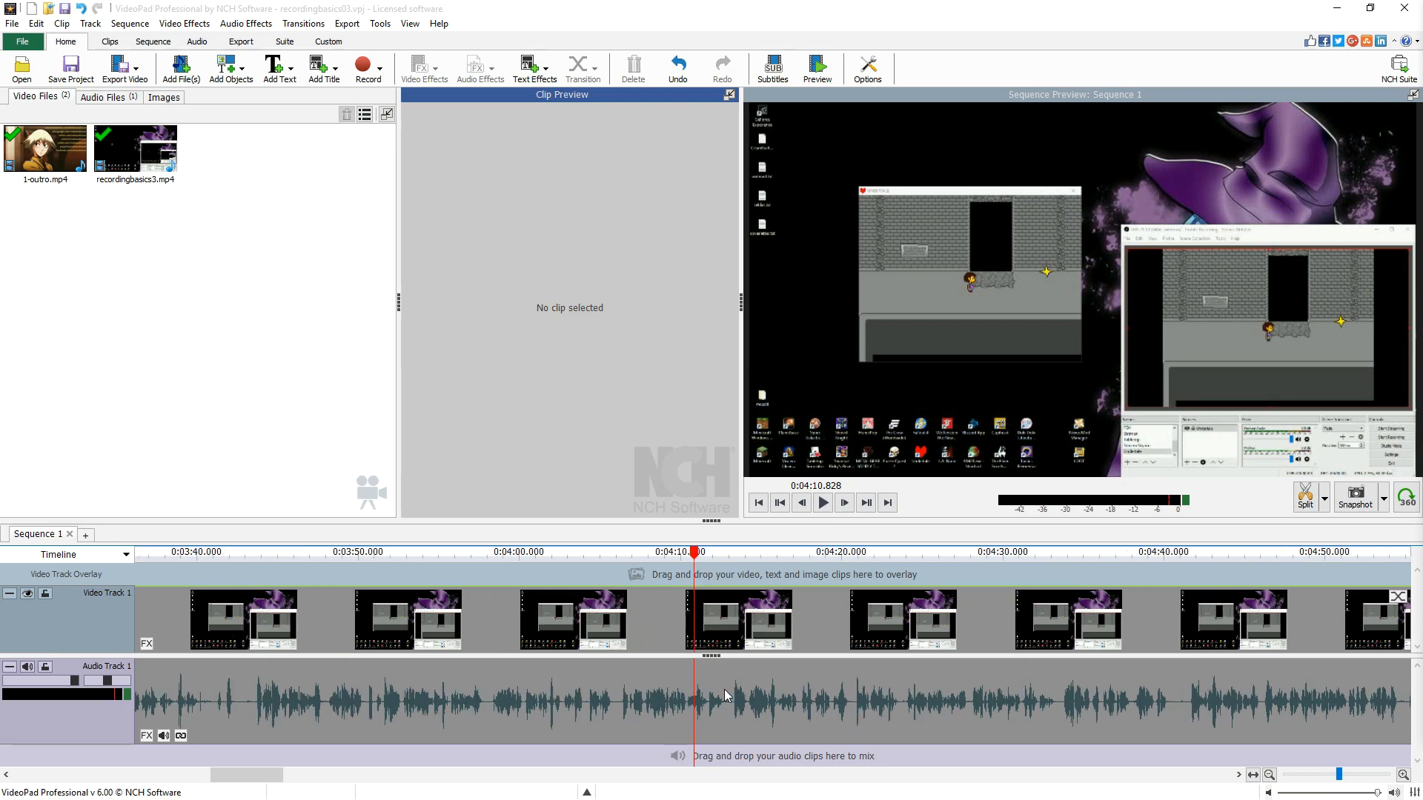
{"action": "scroll", "coordinate": [709, 693], "scroll_direction": "up", "scroll_amount": 1}
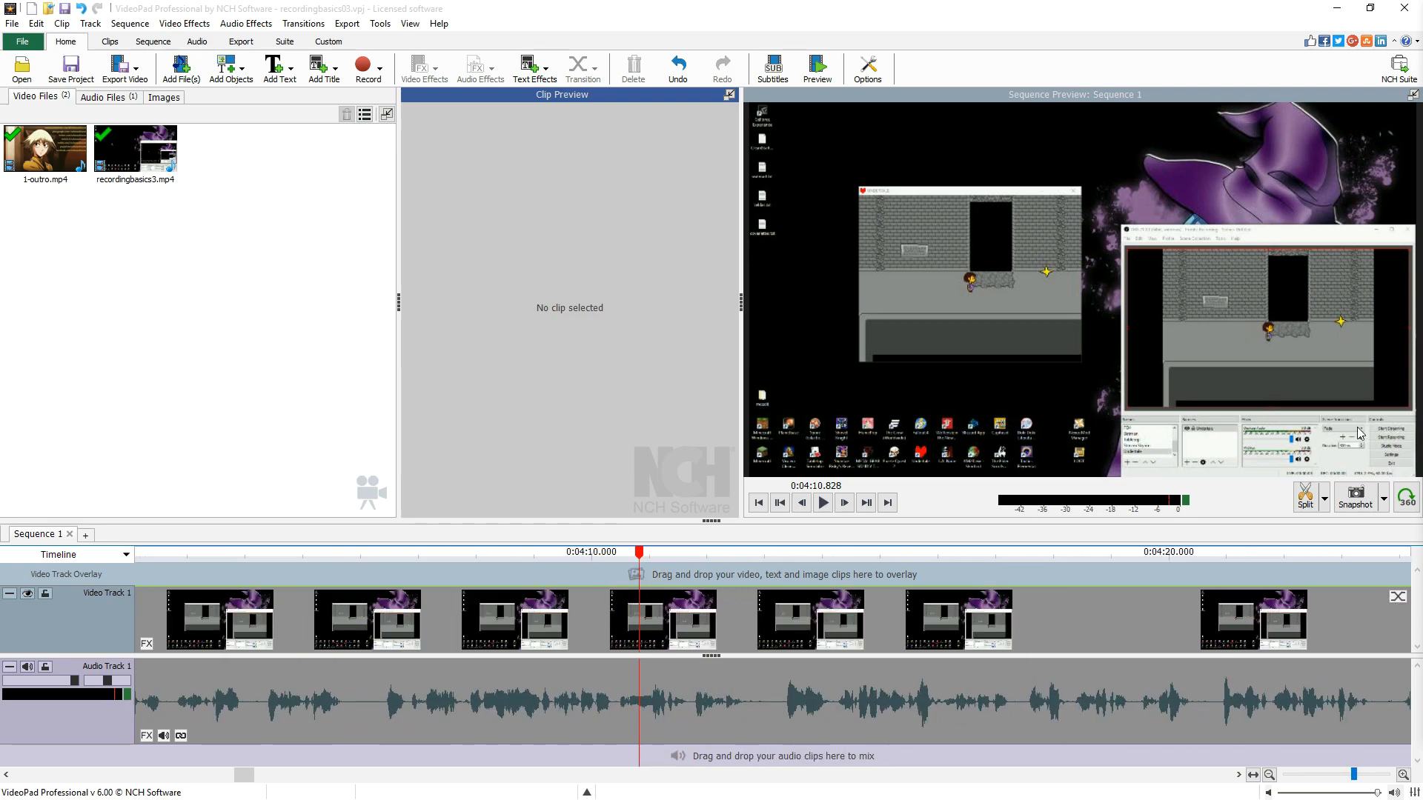
{"action": "left_click", "coordinate": [640, 555]}
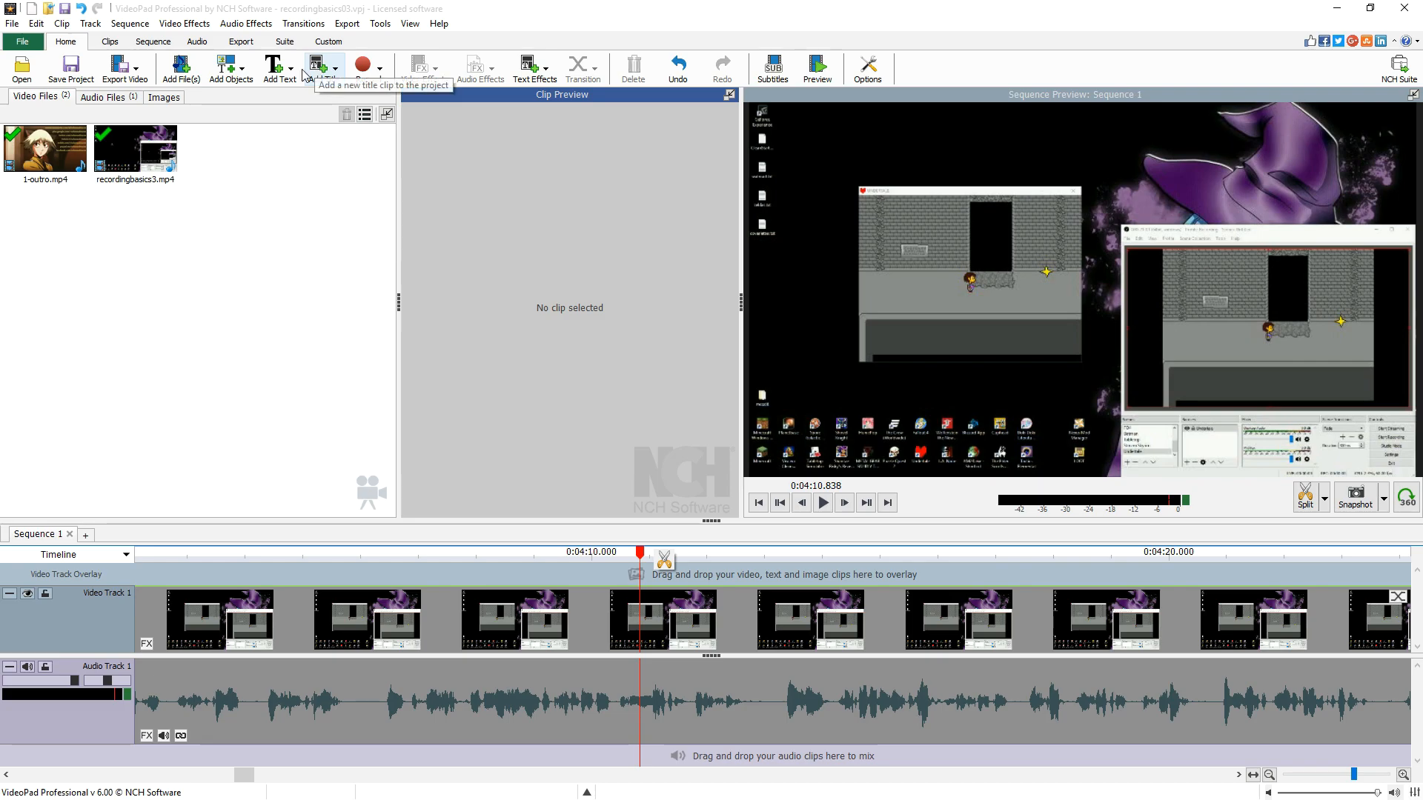
{"action": "left_click", "coordinate": [277, 74]}
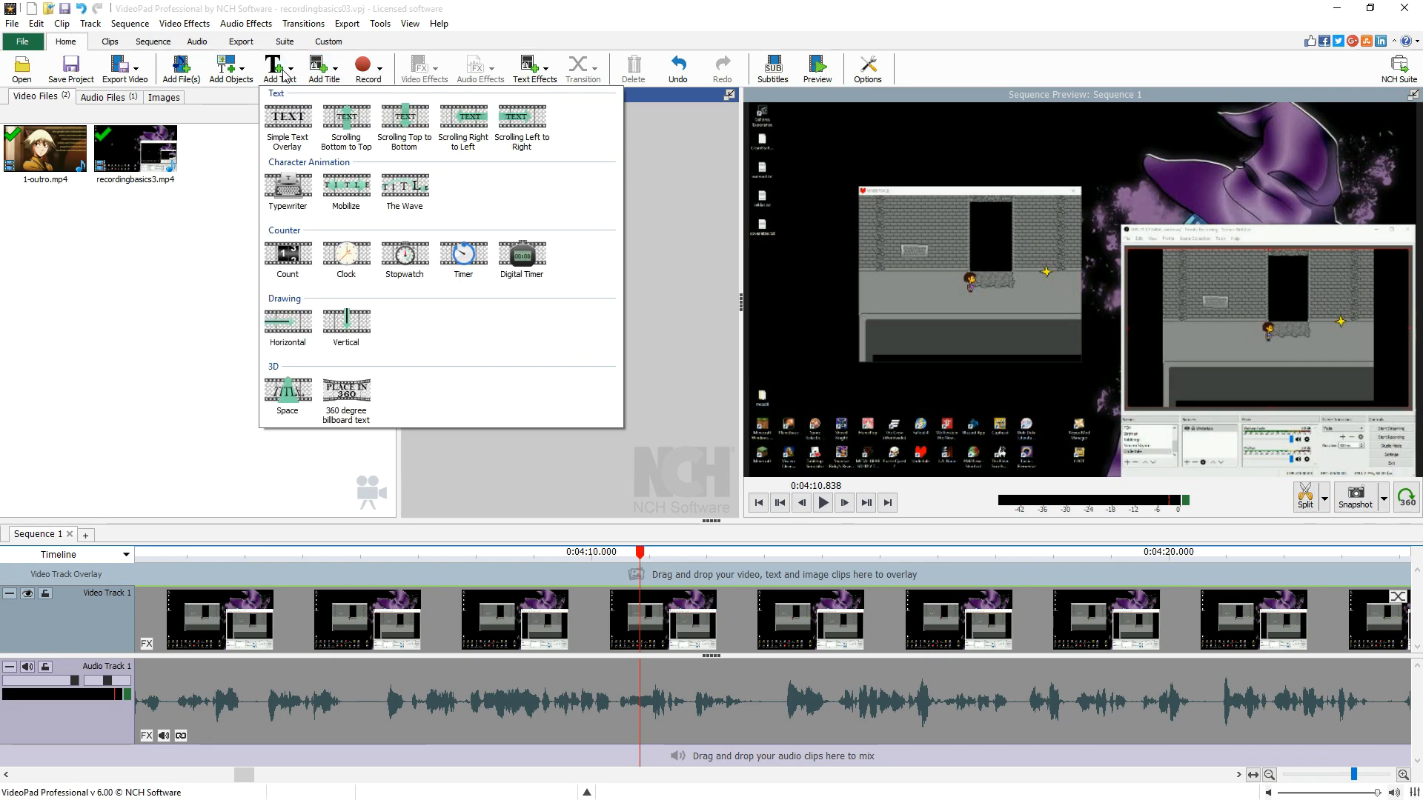
{"action": "left_click", "coordinate": [289, 118]}
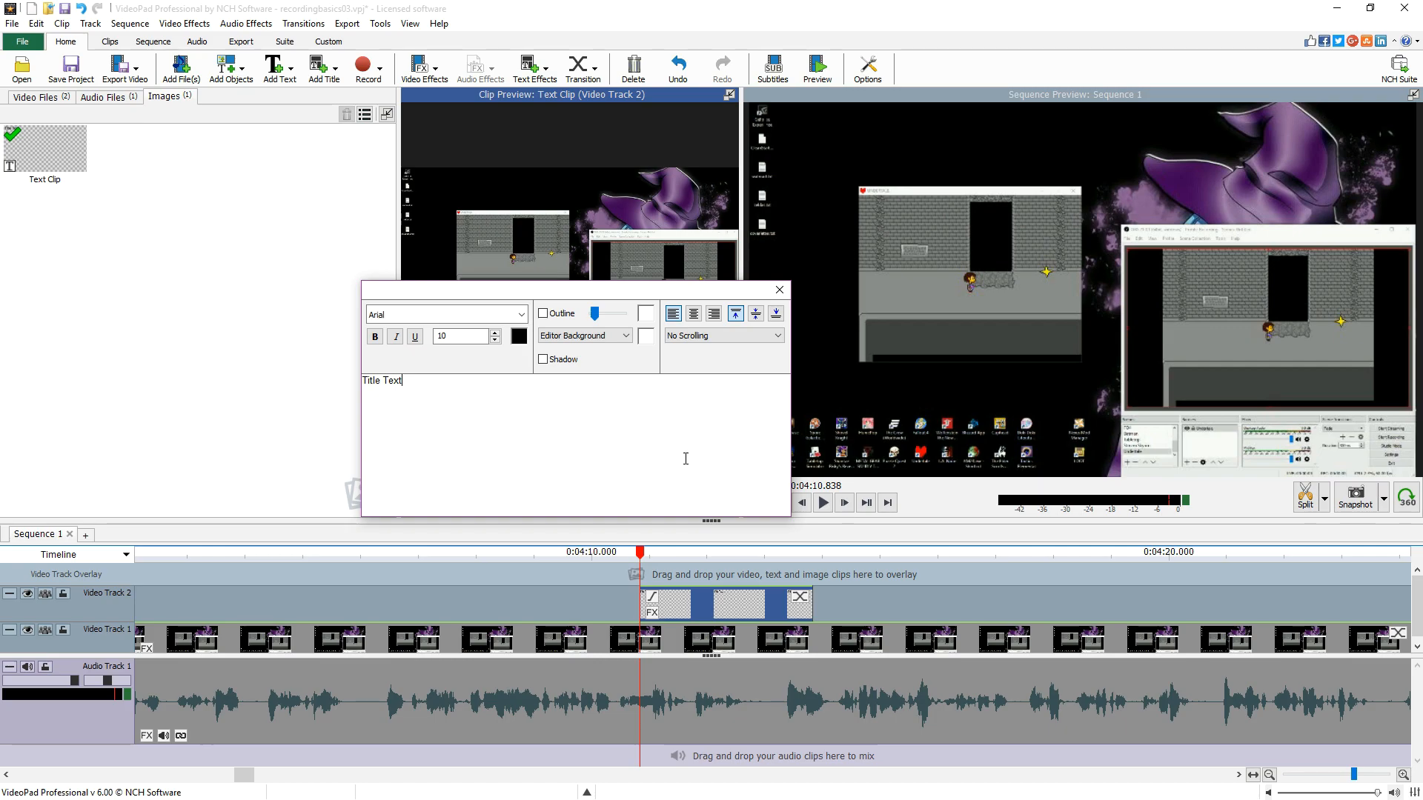
- Reopen the text editor and set its editor background to grey b5b3b3, saving a yellow f7ef79 swatch
{"action": "left_click", "coordinate": [692, 554]}
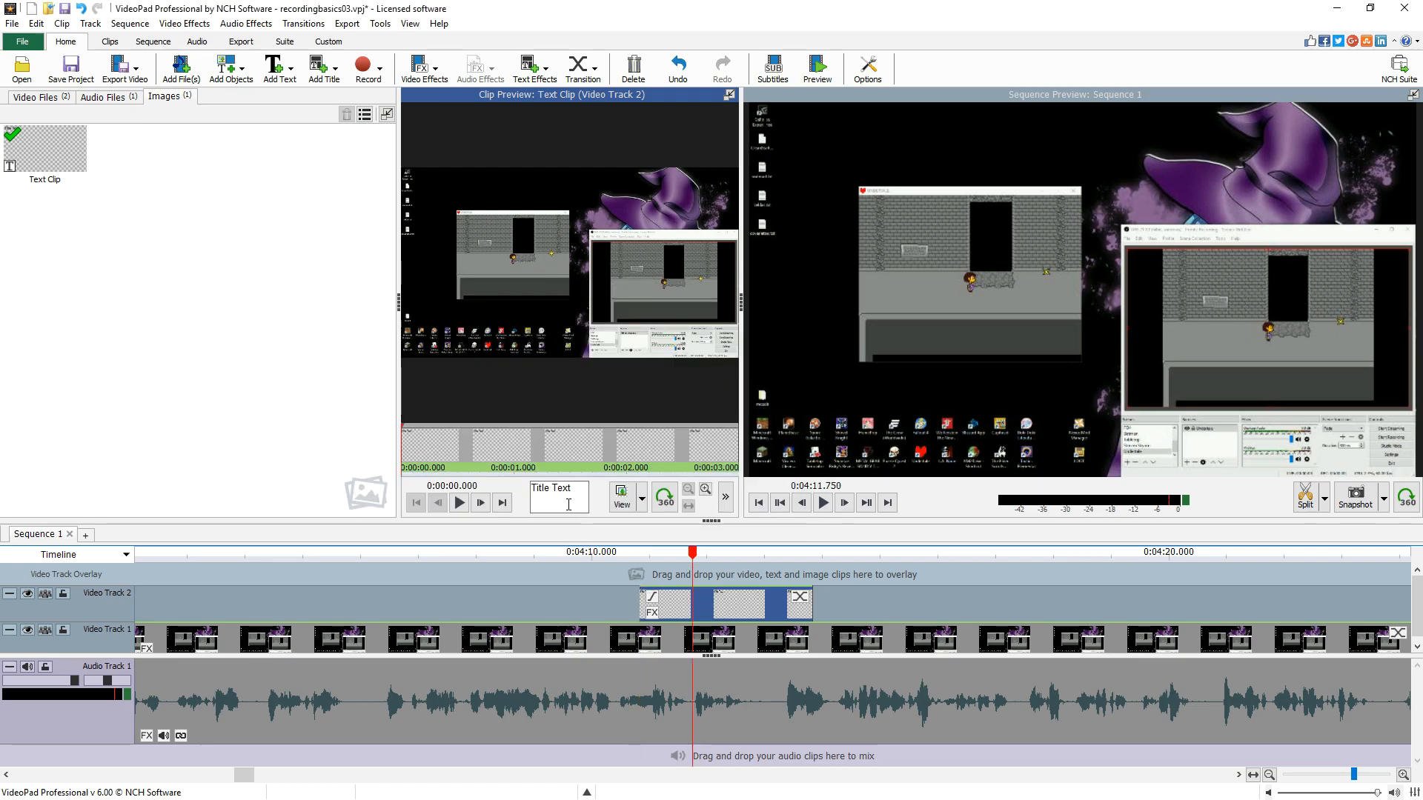
{"action": "left_click", "coordinate": [568, 504]}
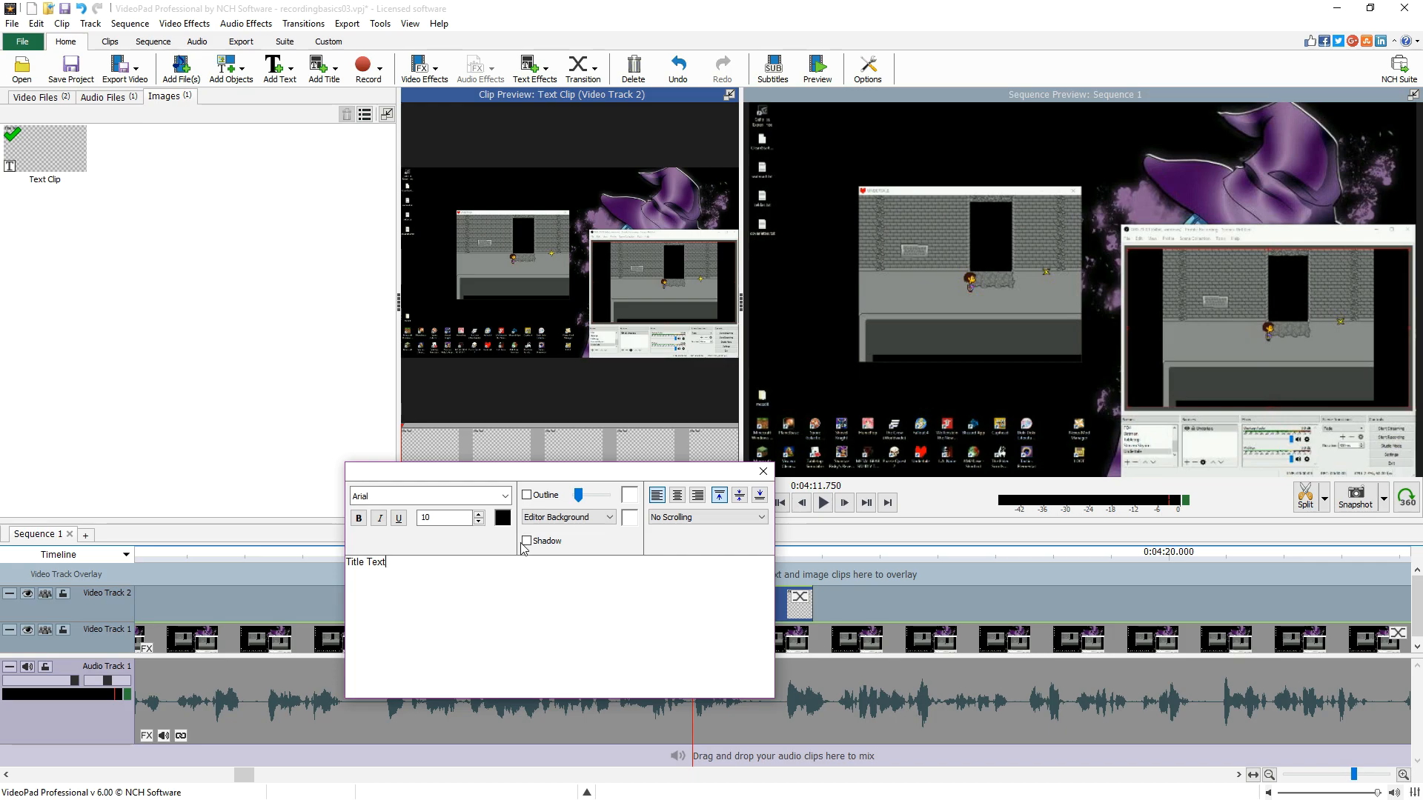
{"action": "left_click", "coordinate": [629, 518]}
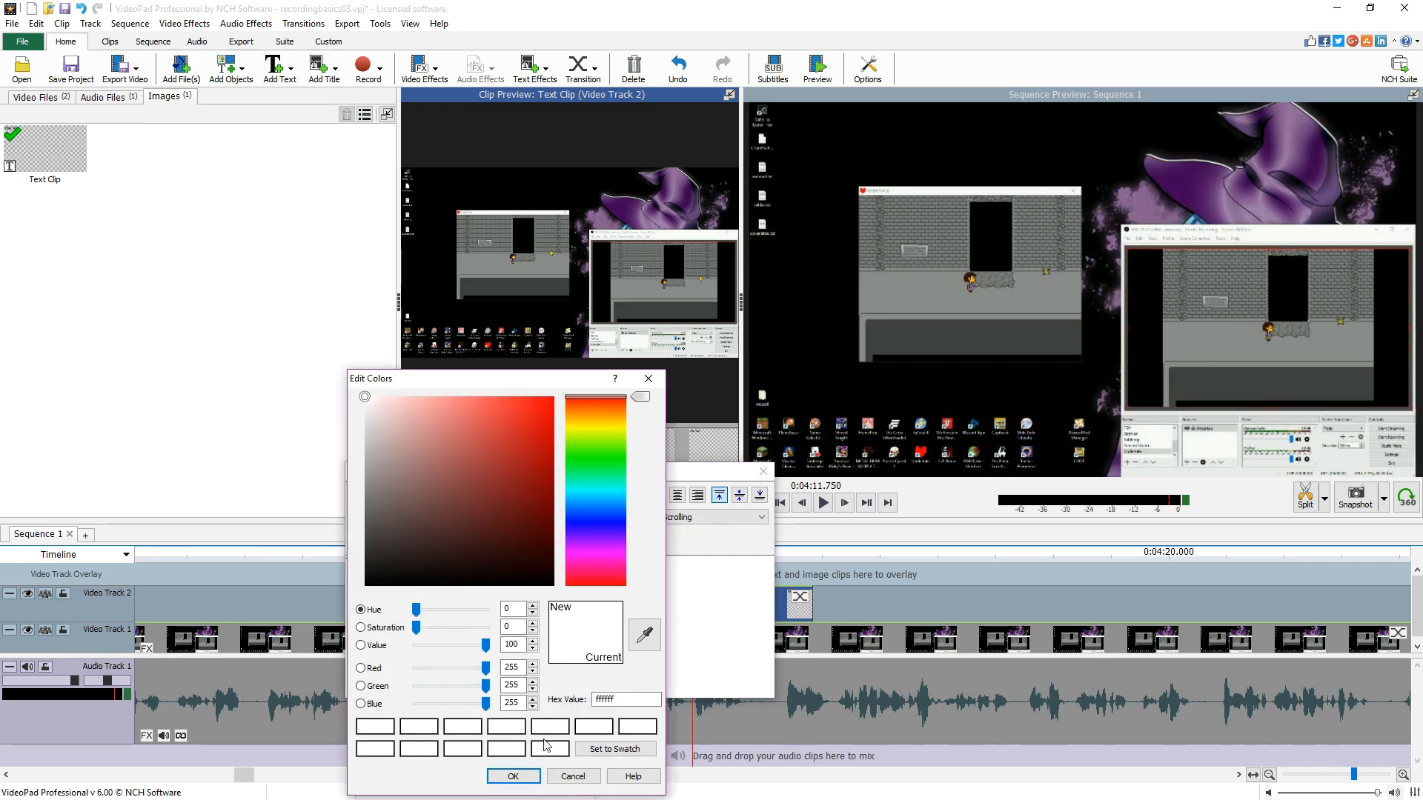
{"action": "left_click", "coordinate": [372, 496]}
{"action": "left_click_drag", "start_coordinate": [372, 497], "coordinate": [366, 451]}
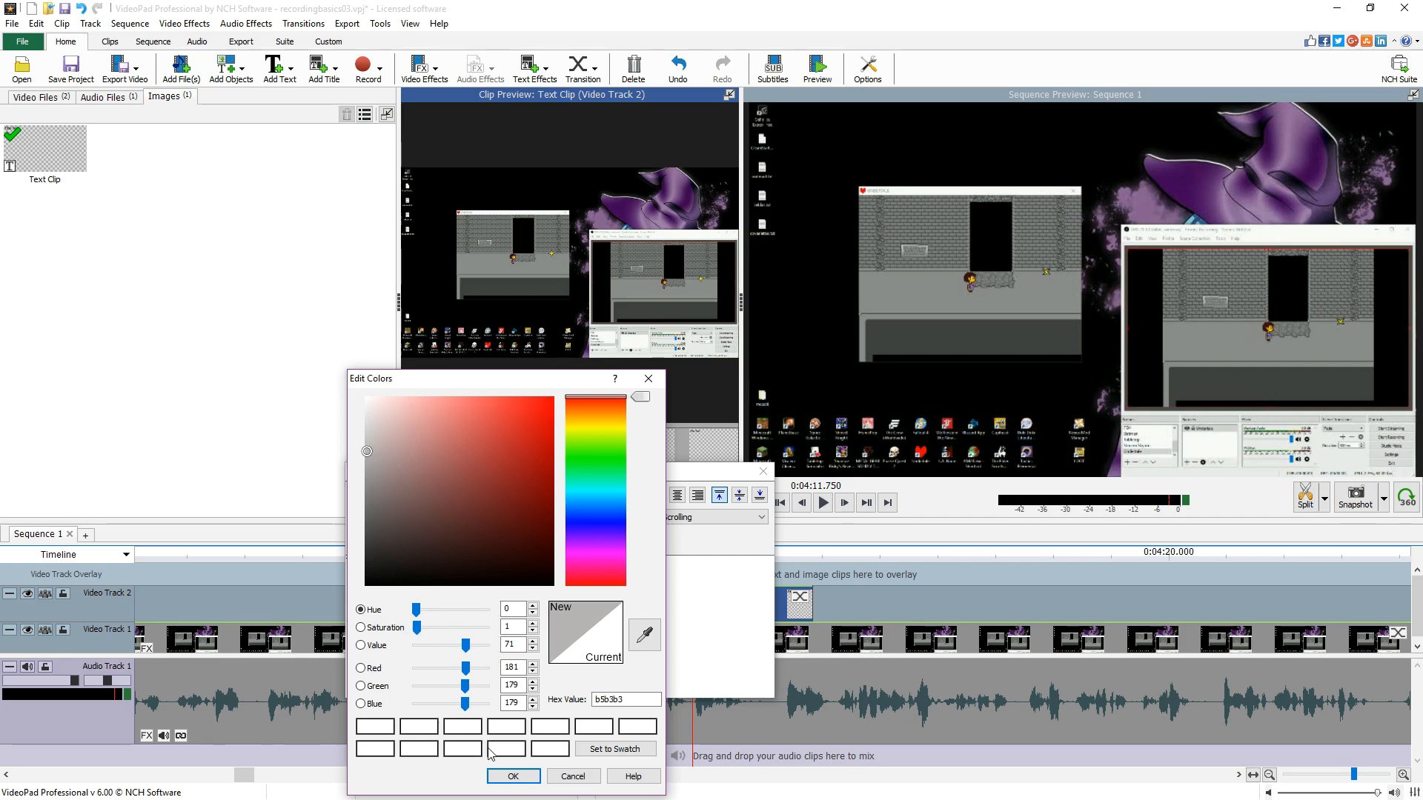
{"action": "left_click", "coordinate": [550, 748]}
{"action": "left_click", "coordinate": [616, 750]}
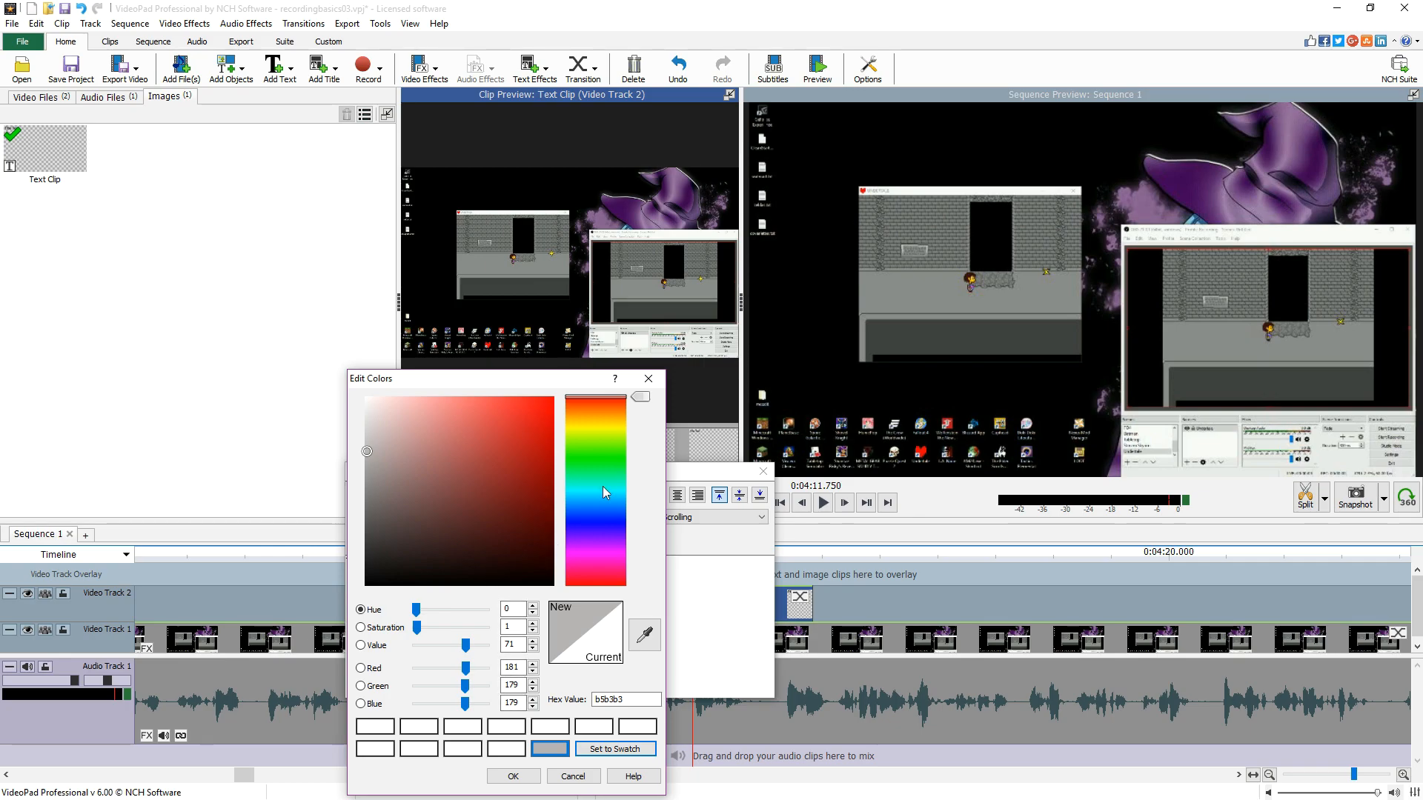
{"action": "left_click", "coordinate": [613, 402]}
{"action": "left_click_drag", "start_coordinate": [613, 402], "coordinate": [606, 425]}
{"action": "mouse_move", "coordinate": [470, 406]}
{"action": "left_mouse_down"}
{"action": "mouse_move", "coordinate": [481, 400]}
{"action": "mouse_move", "coordinate": [461, 403]}
{"action": "left_mouse_up"}
{"action": "left_click", "coordinate": [379, 730]}
{"action": "left_click", "coordinate": [598, 751]}
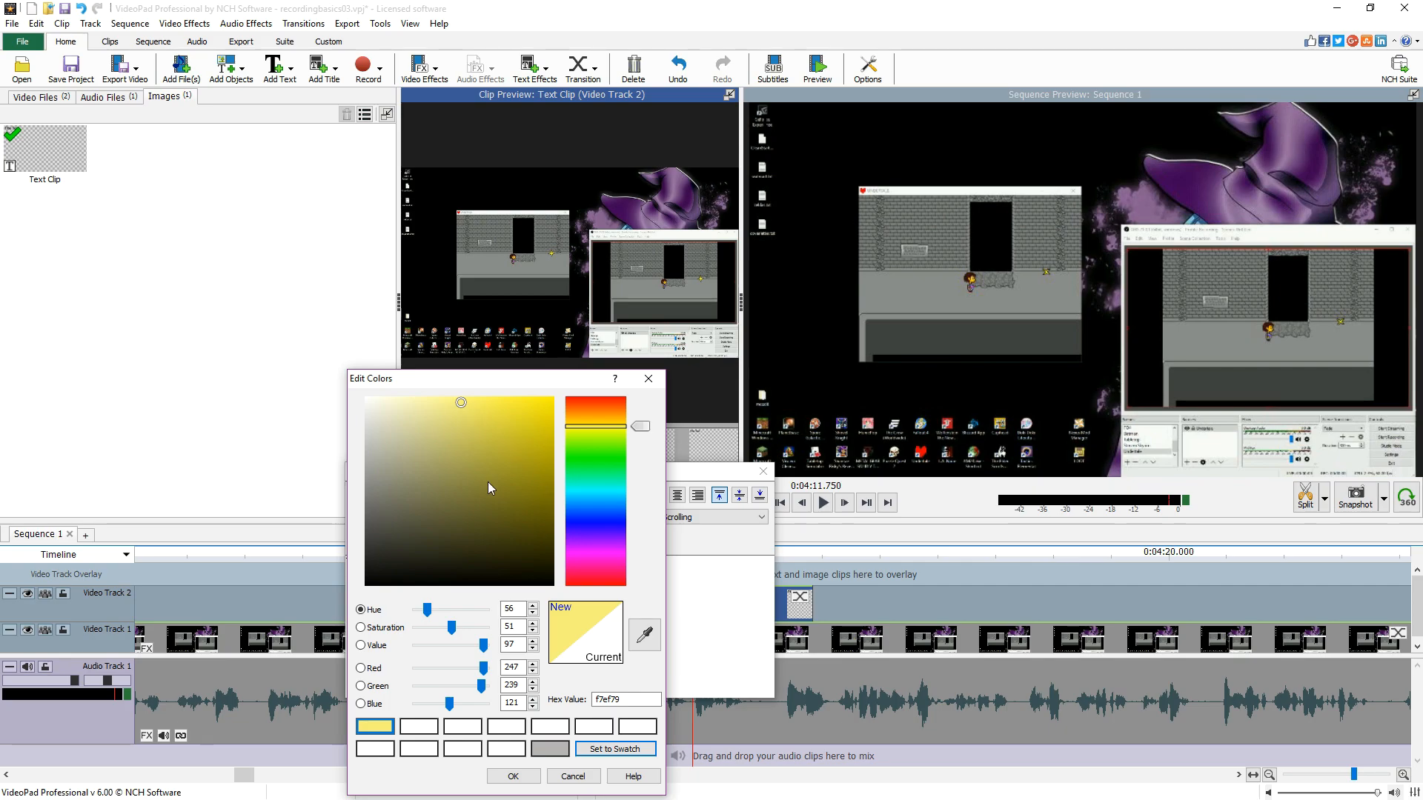
{"action": "left_click", "coordinate": [646, 635]}
{"action": "left_click", "coordinate": [554, 750]}
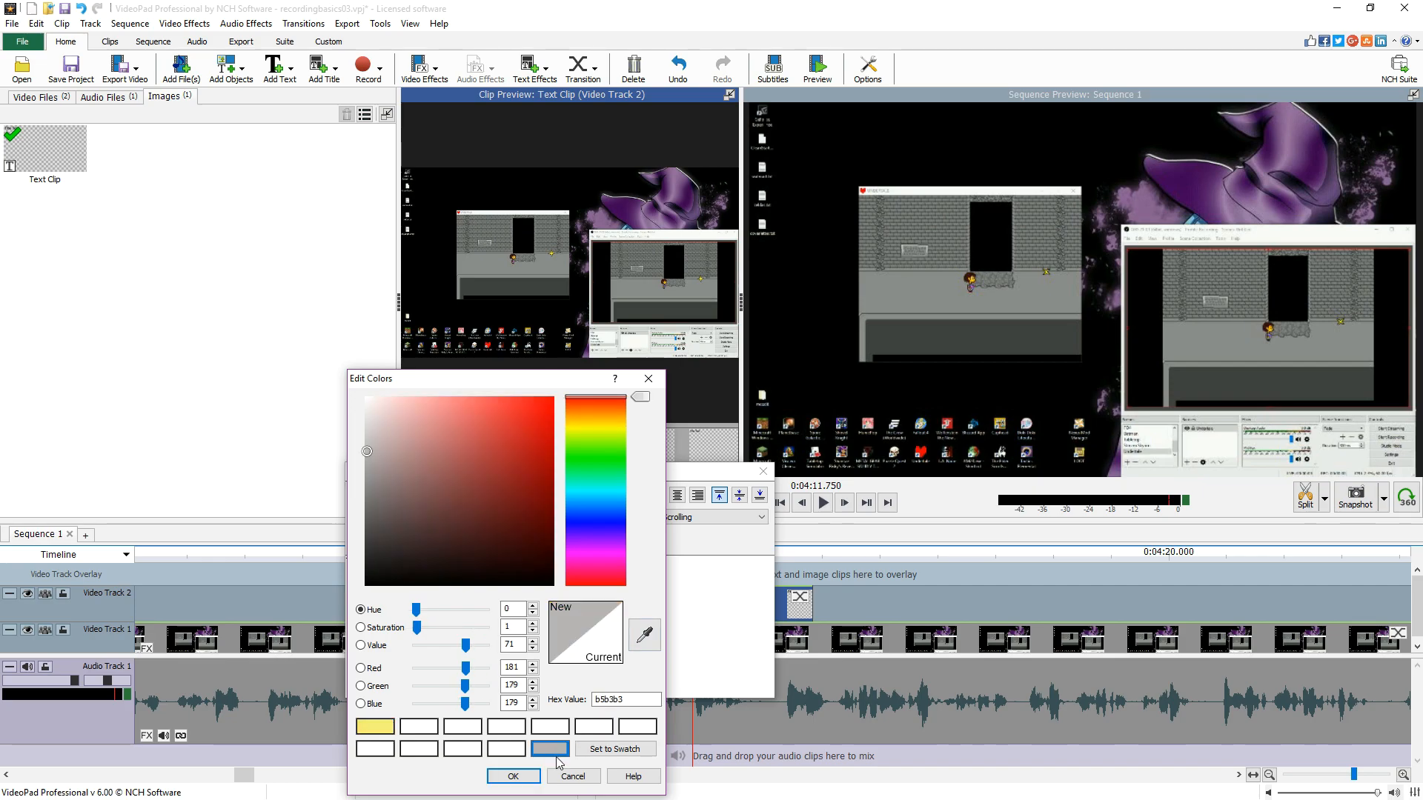
{"action": "left_click", "coordinate": [528, 780]}
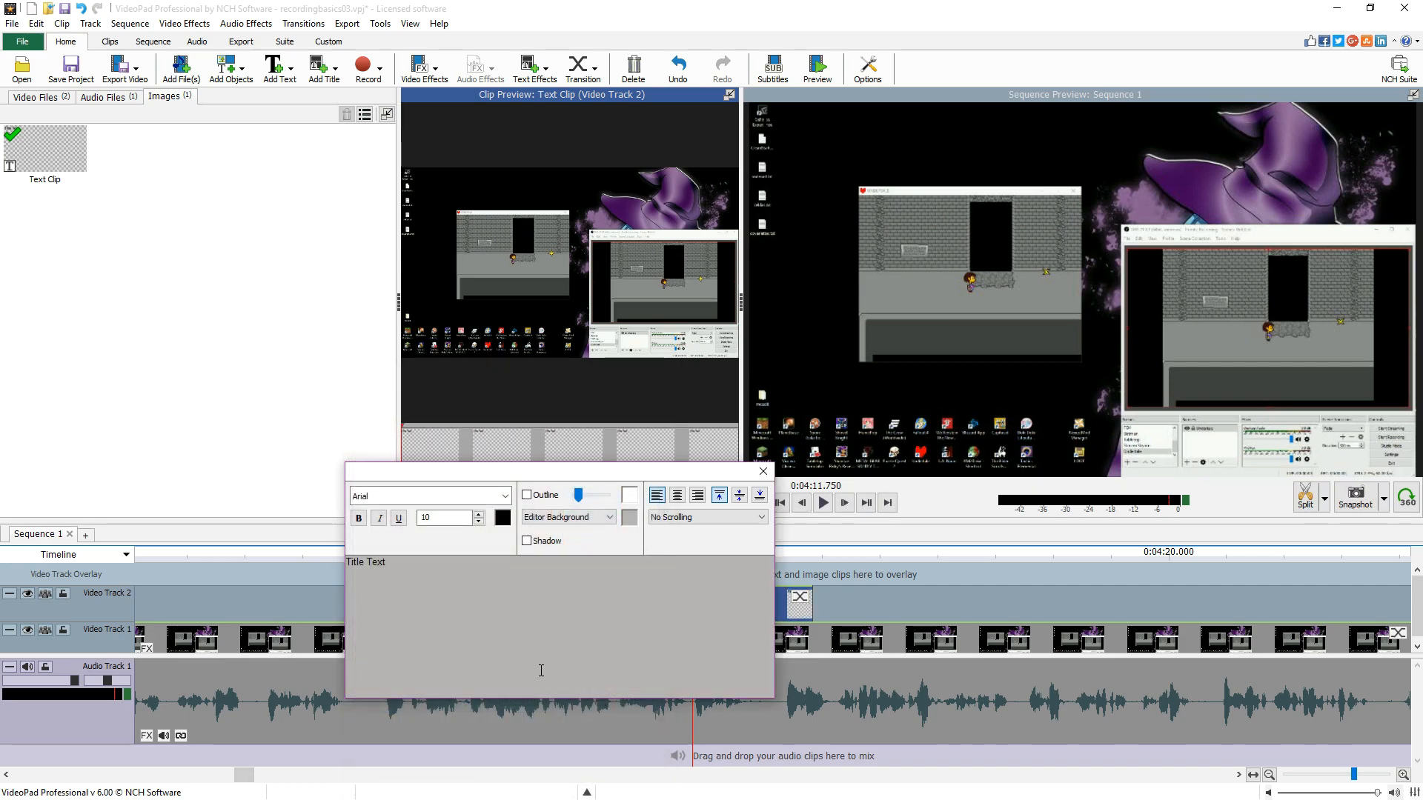
- Select the title text and color it yellow f7ef79 from the saved swatch
{"action": "key", "text": "ctrl+a"}
{"action": "left_click", "coordinate": [497, 611]}
{"action": "key", "text": "ctrl+a"}
{"action": "left_click", "coordinate": [503, 518]}
{"action": "left_click", "coordinate": [375, 726]}
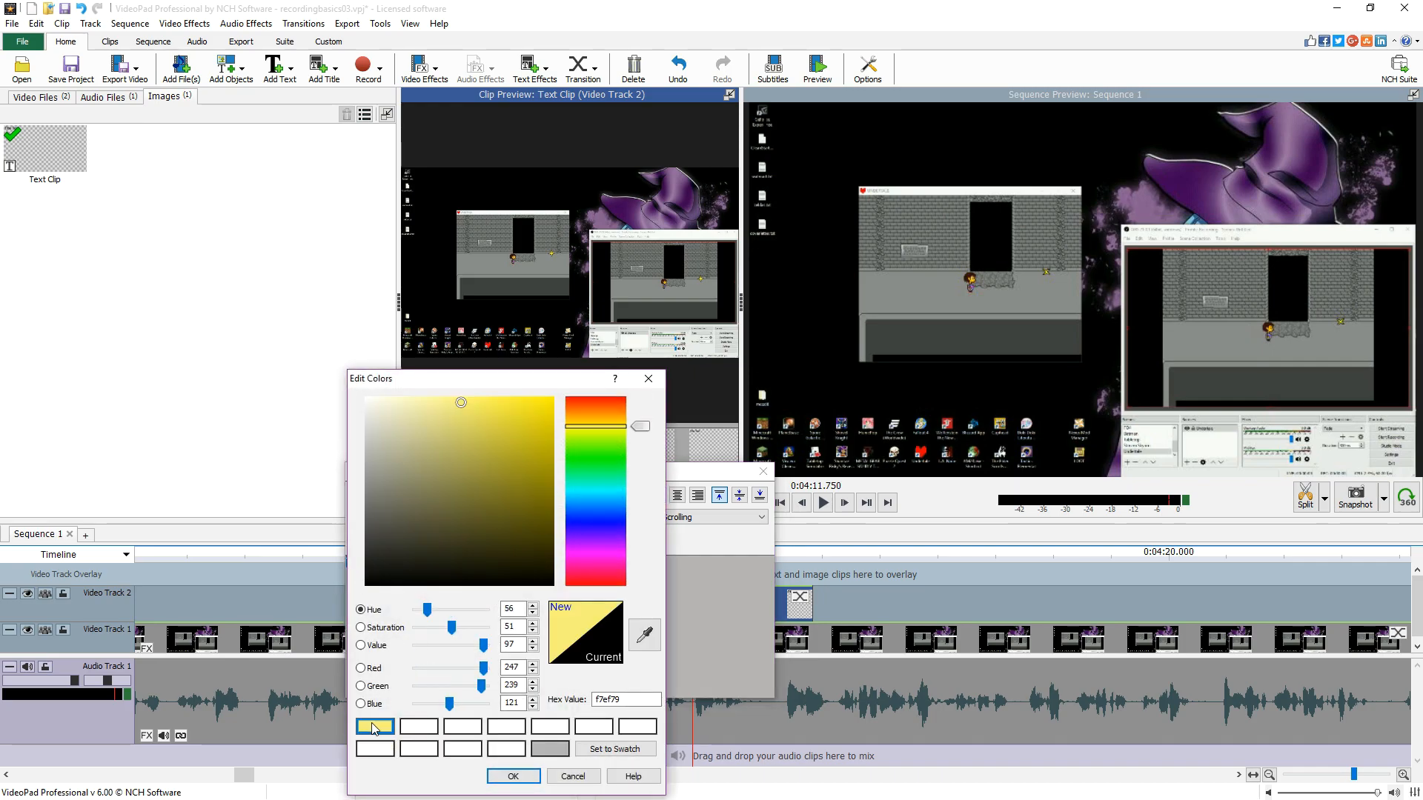
{"action": "left_click", "coordinate": [513, 776]}
{"action": "left_click", "coordinate": [438, 625]}
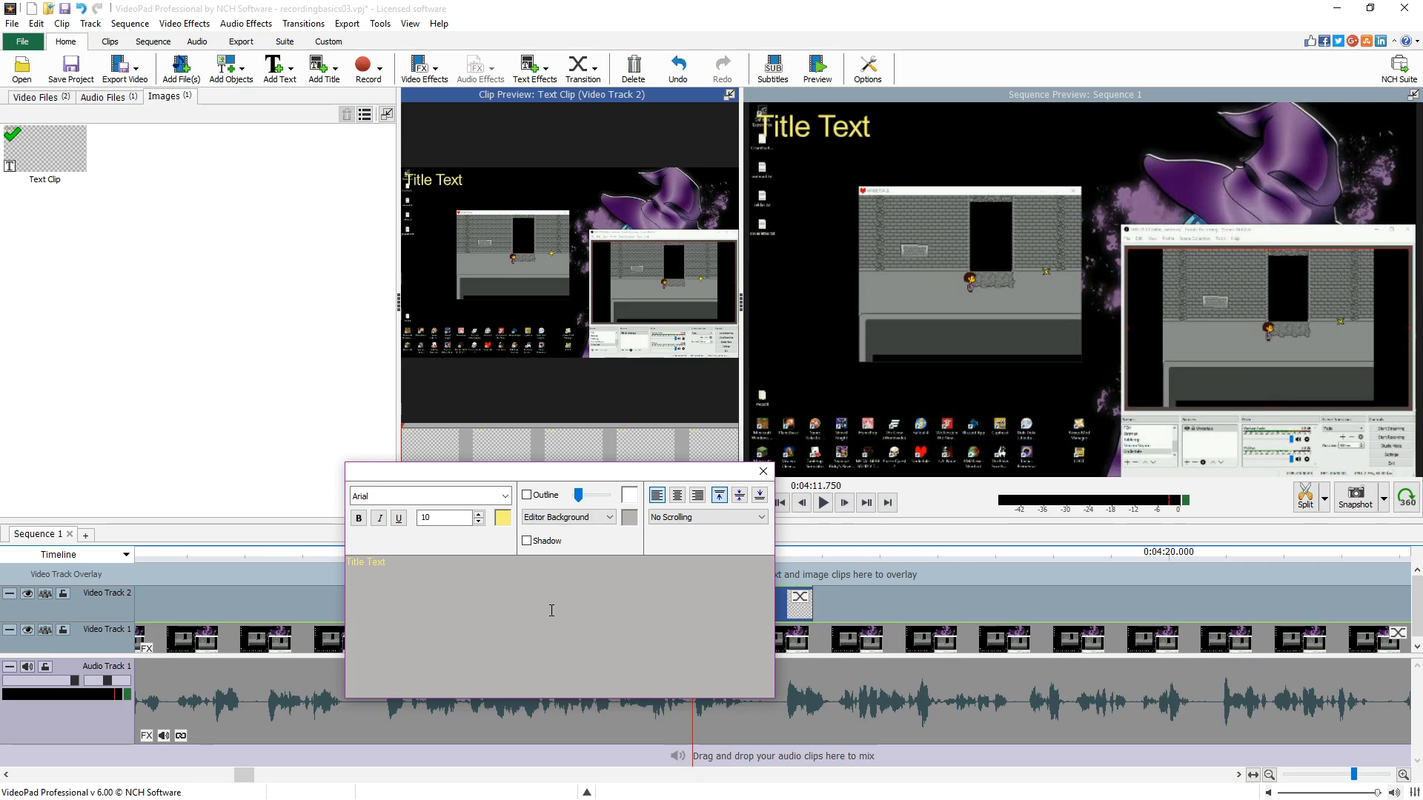
- Left-align the title and replace its text with 960x720 in Impact font
{"action": "left_click", "coordinate": [698, 495]}
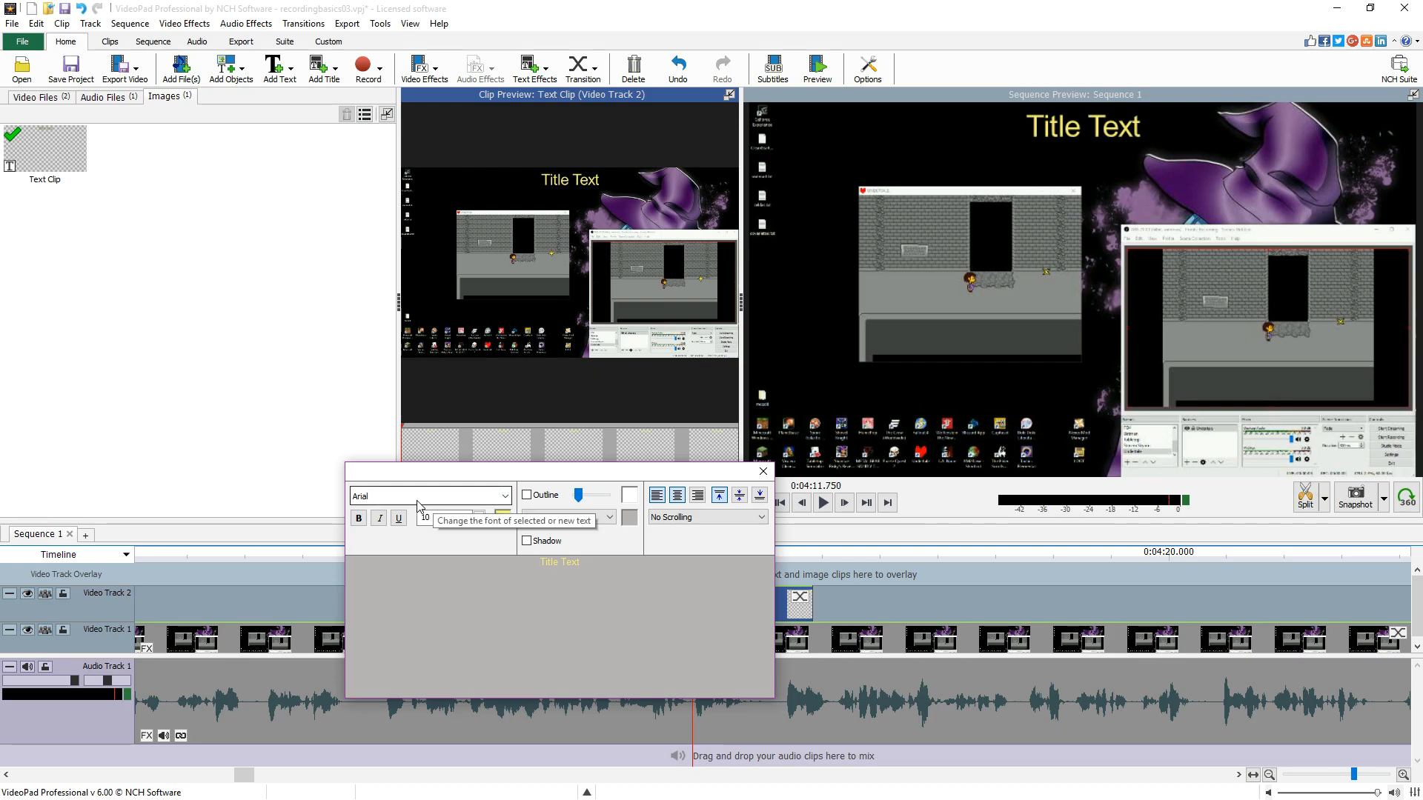
{"action": "left_click", "coordinate": [660, 496]}
{"action": "key", "text": "ctrl+a"}
{"action": "type", "text": "960x720"}
{"action": "key", "text": "ctrl+a"}
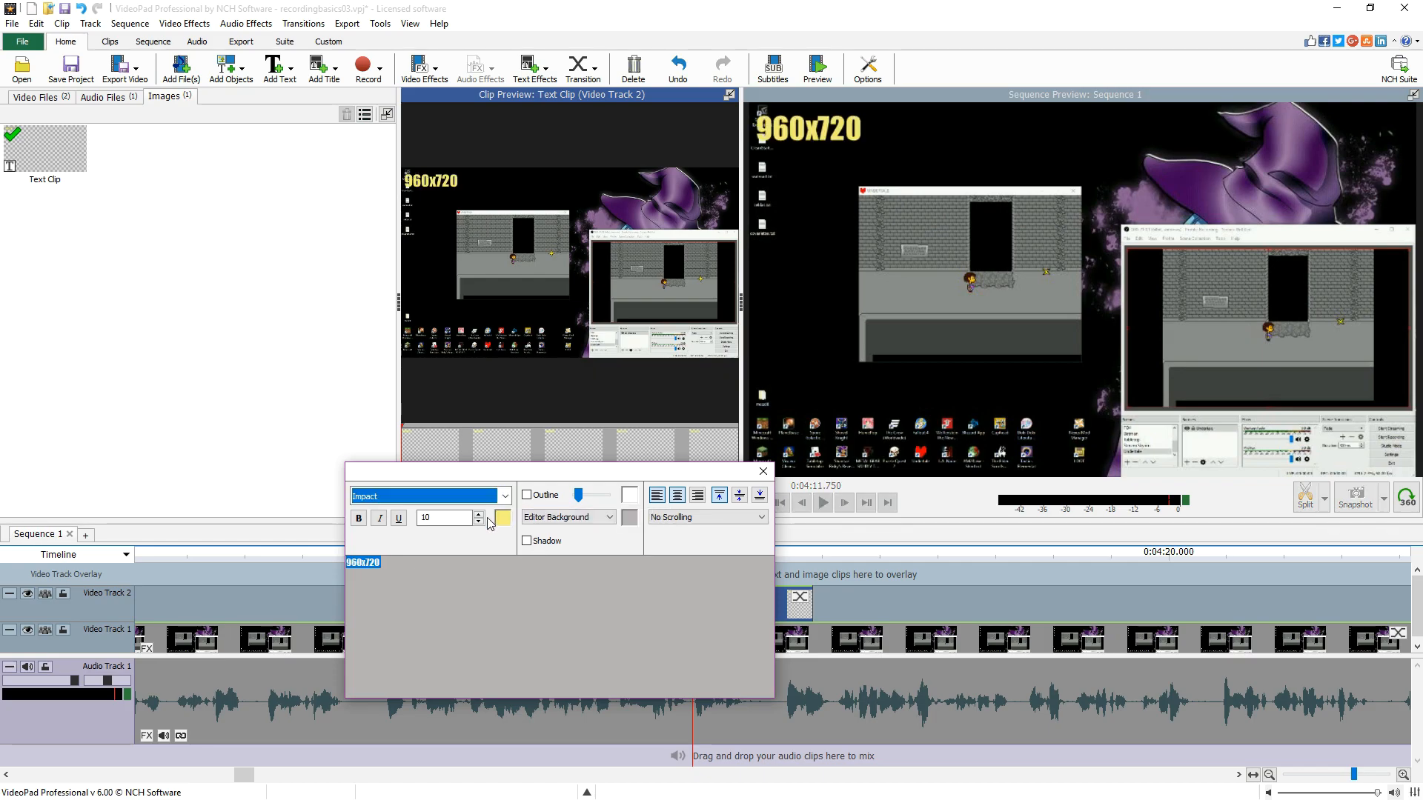
- Set the font size to 12, enable the text shadow, and close the editor
{"action": "left_click", "coordinate": [481, 514]}
{"action": "left_click", "coordinate": [481, 514]}
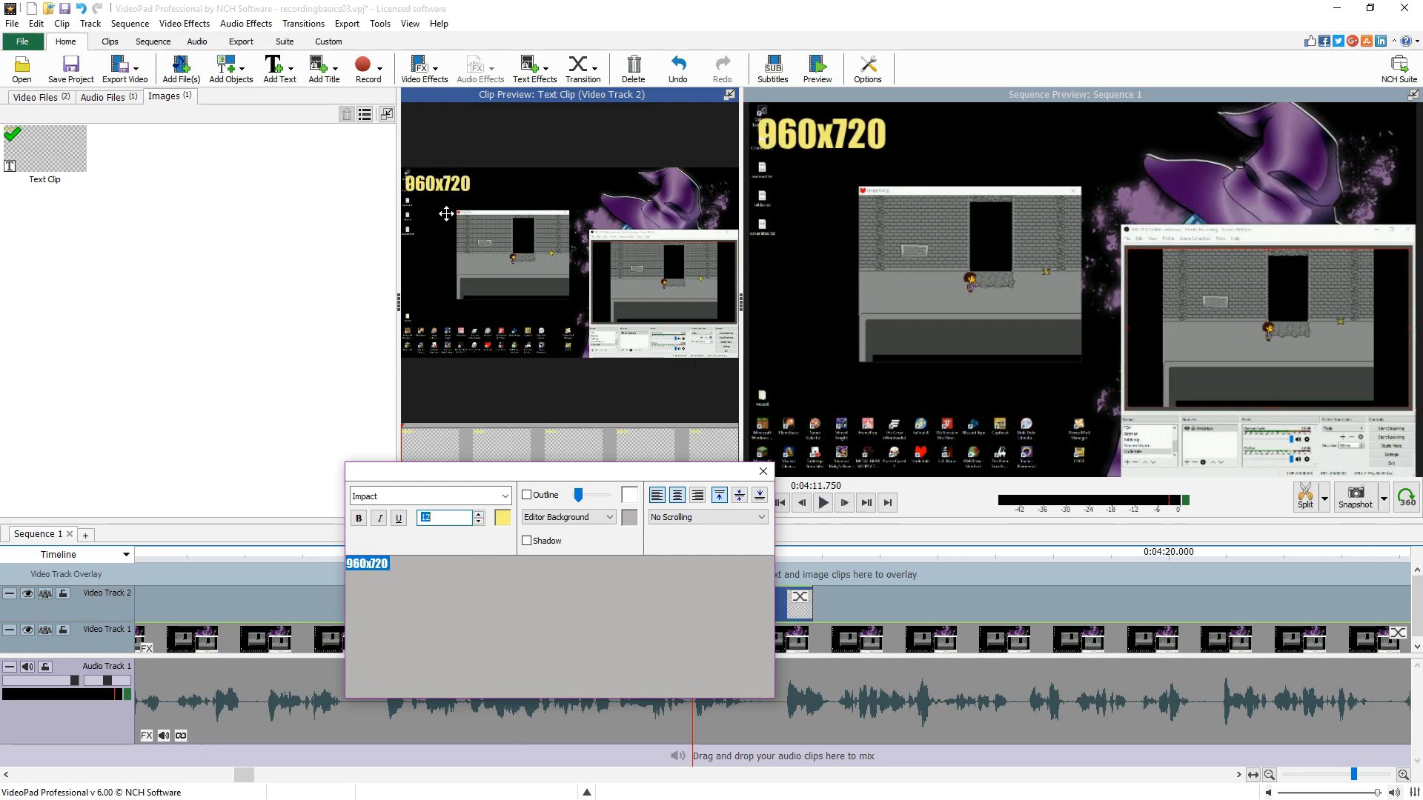
{"action": "left_click", "coordinate": [527, 542]}
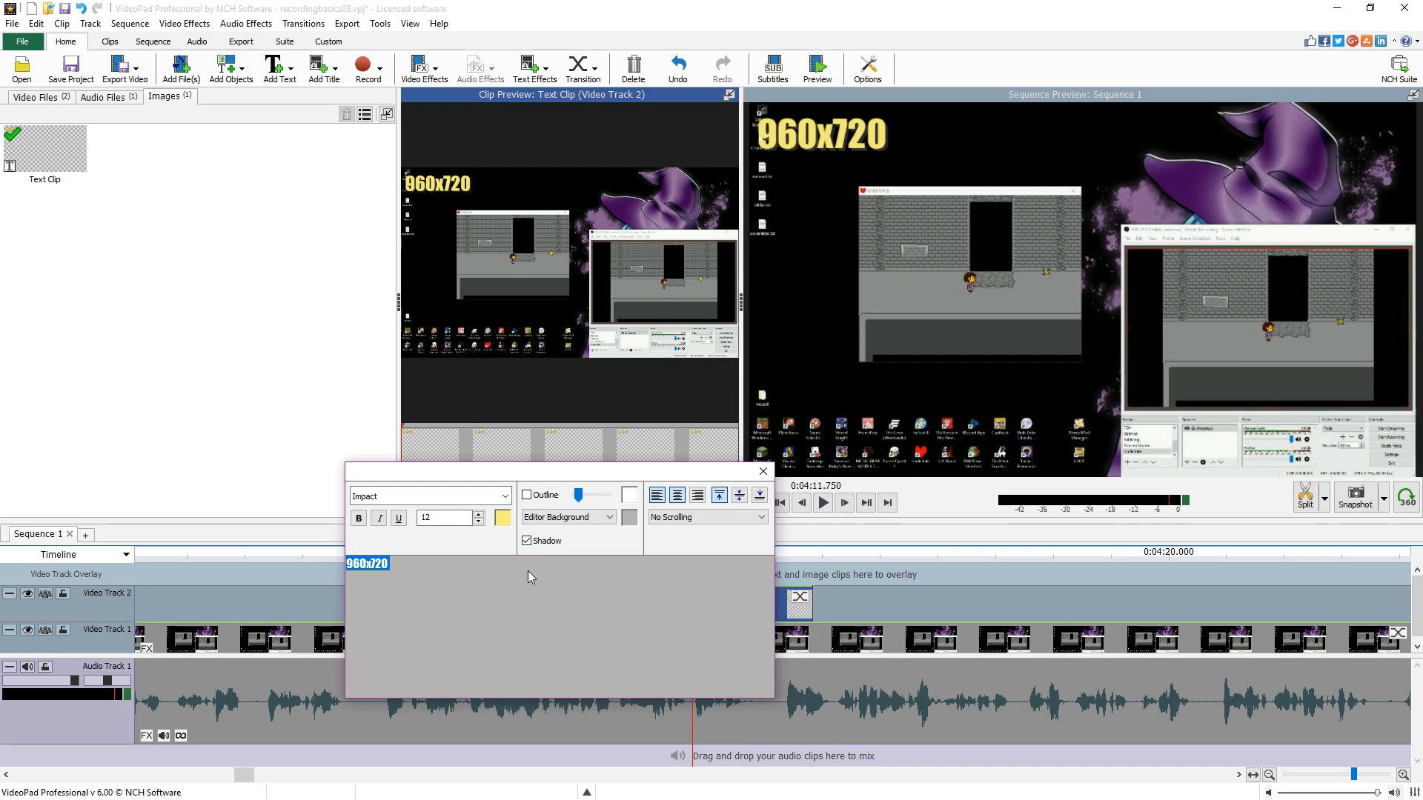
{"action": "left_click", "coordinate": [672, 721]}
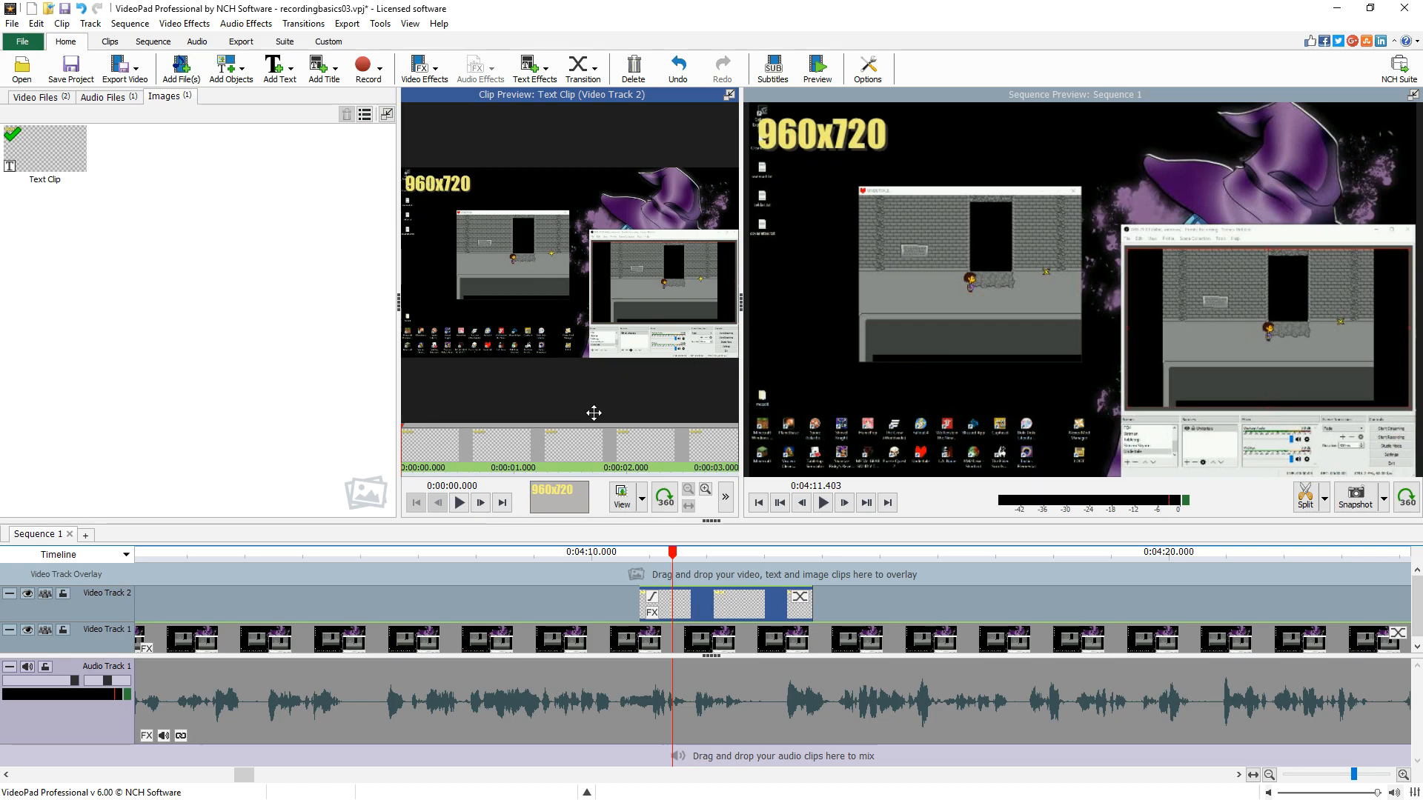
- Move the title text slightly right within the clip preview
{"action": "left_click", "coordinate": [643, 498]}
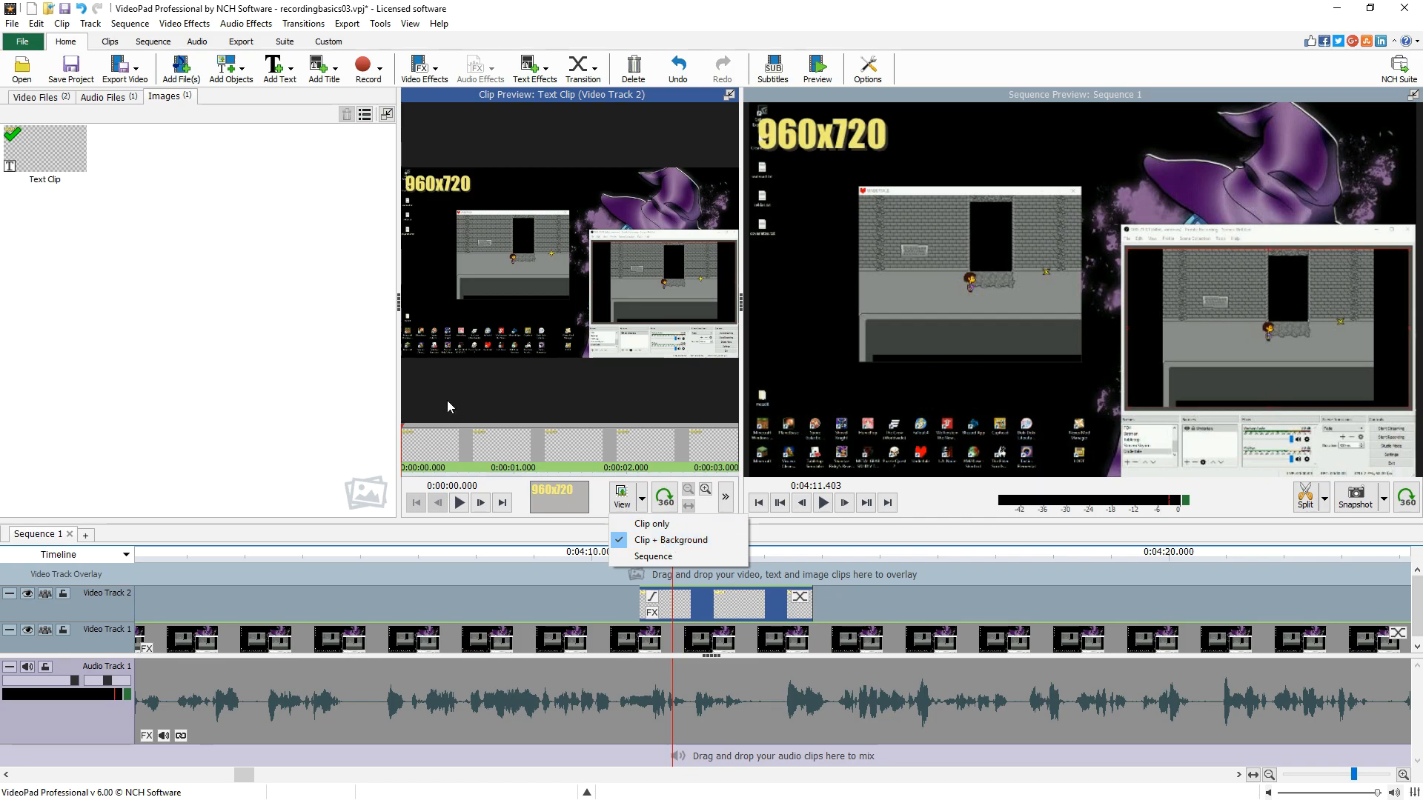
{"action": "left_click", "coordinate": [481, 224]}
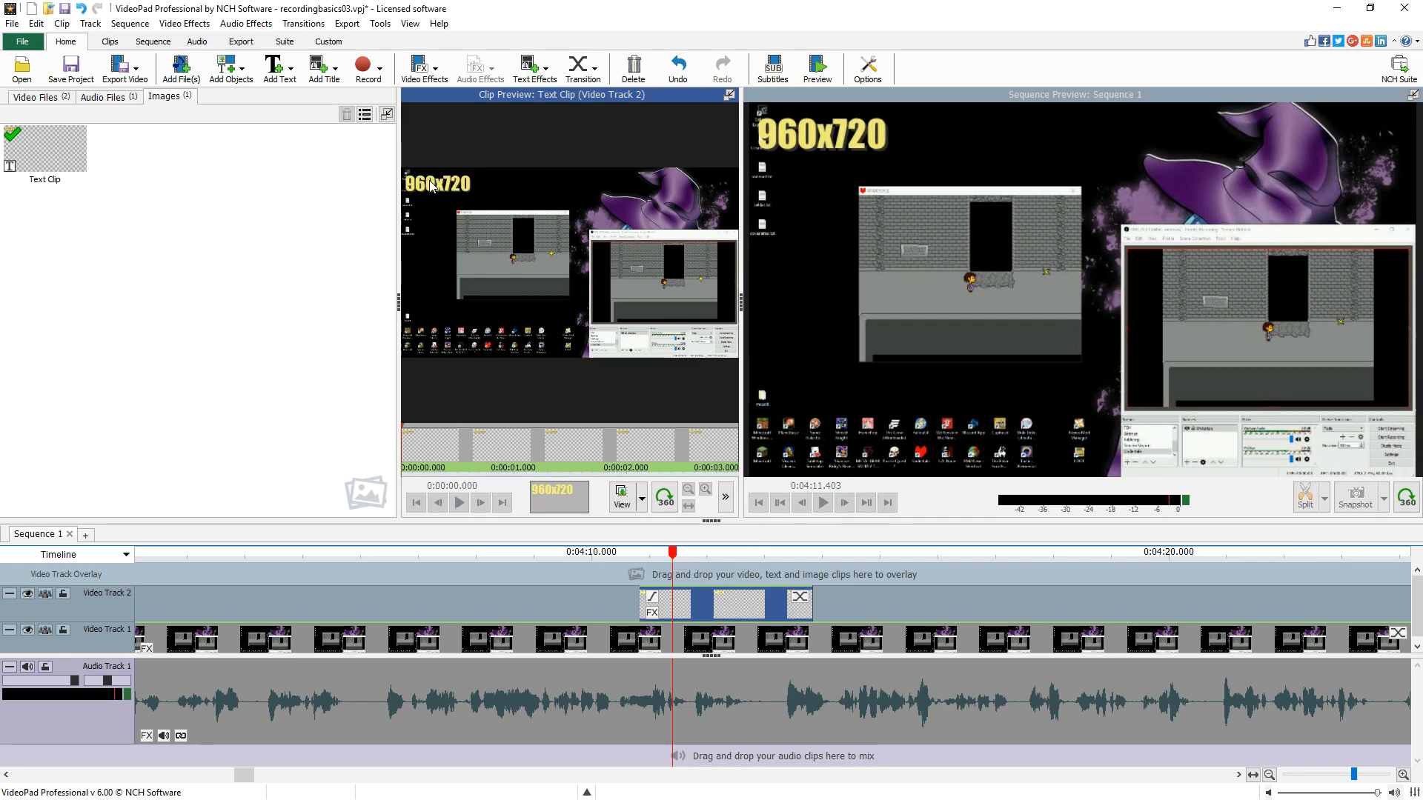
{"action": "left_click_drag", "start_coordinate": [427, 183], "coordinate": [451, 183]}
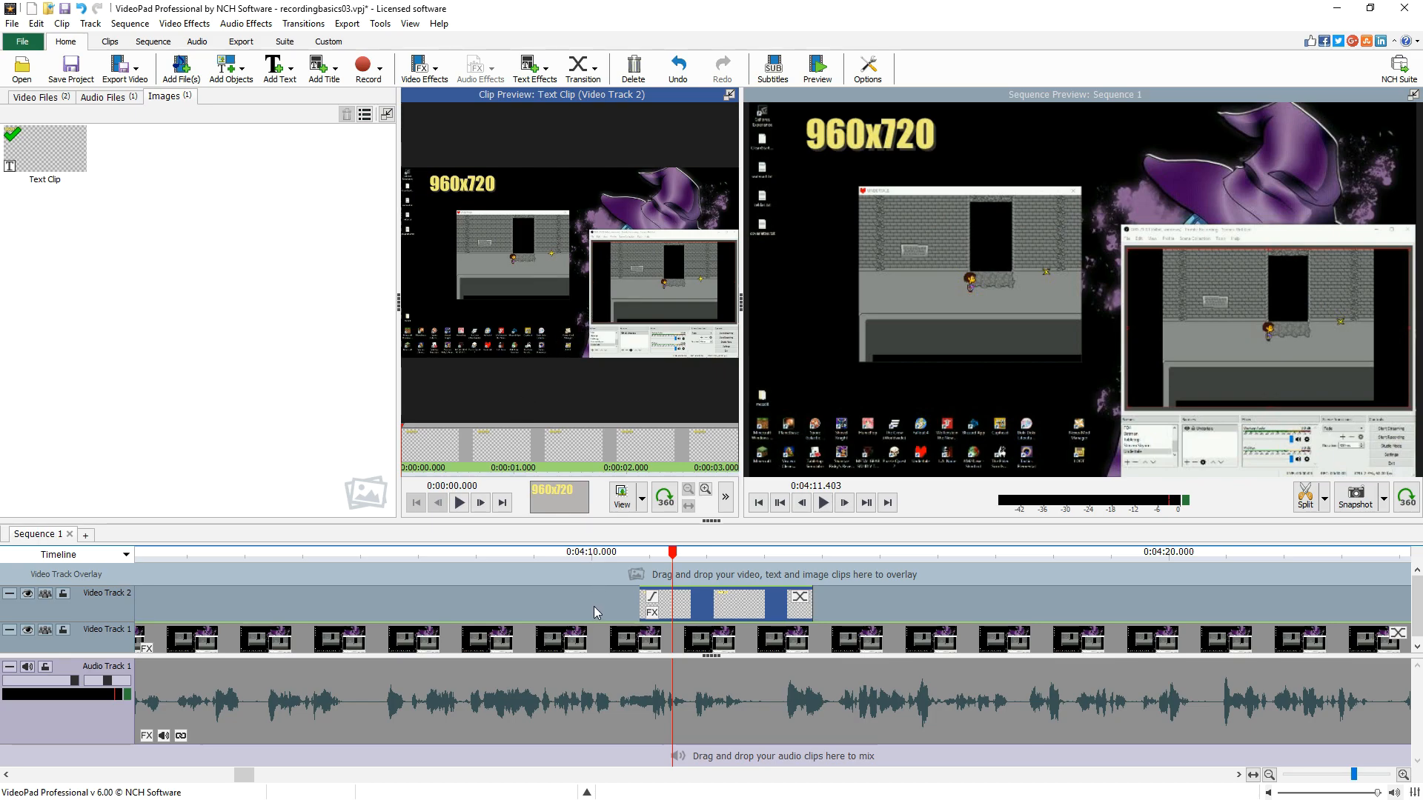
- Play the sequence from just before the title to preview it
{"action": "left_click", "coordinate": [621, 577]}
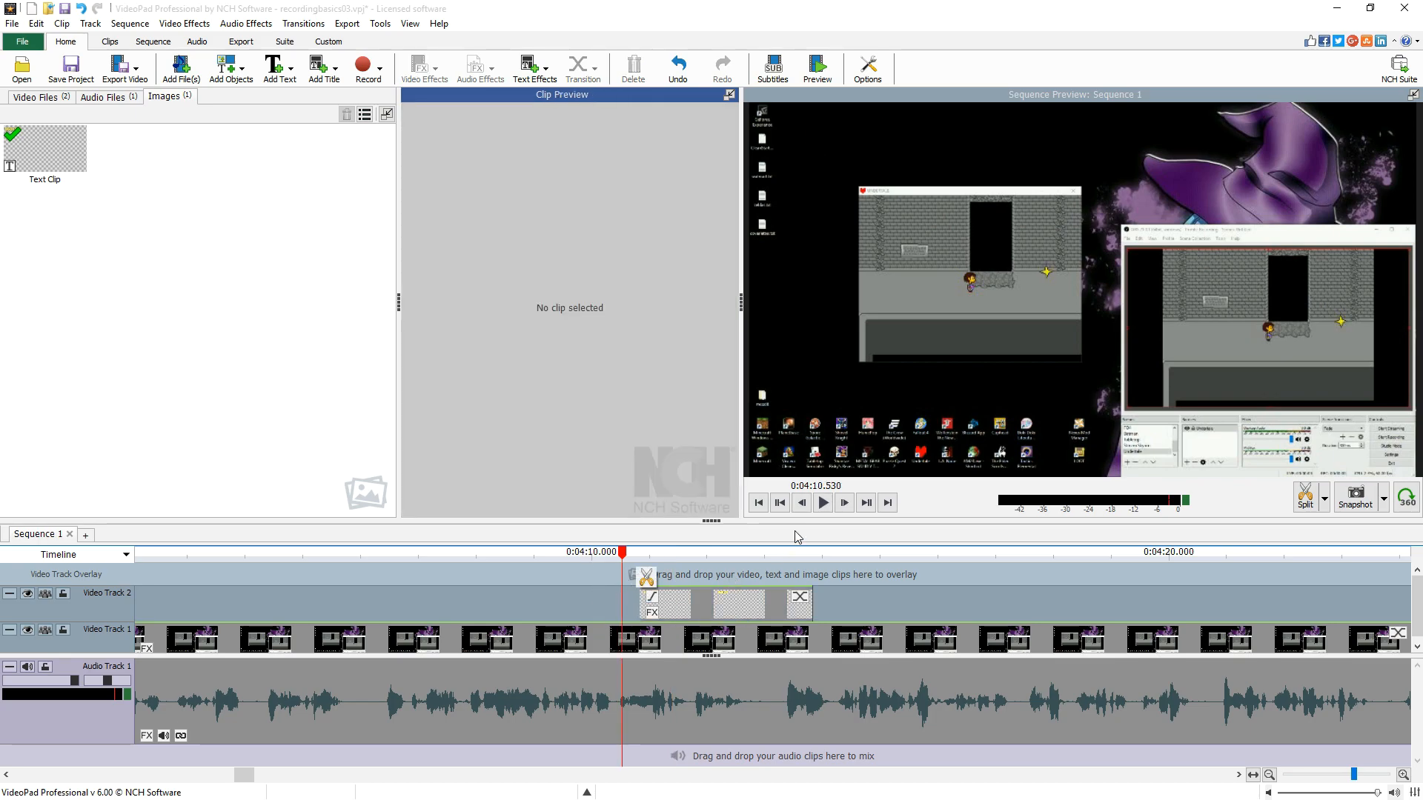
{"action": "left_click", "coordinate": [823, 503]}
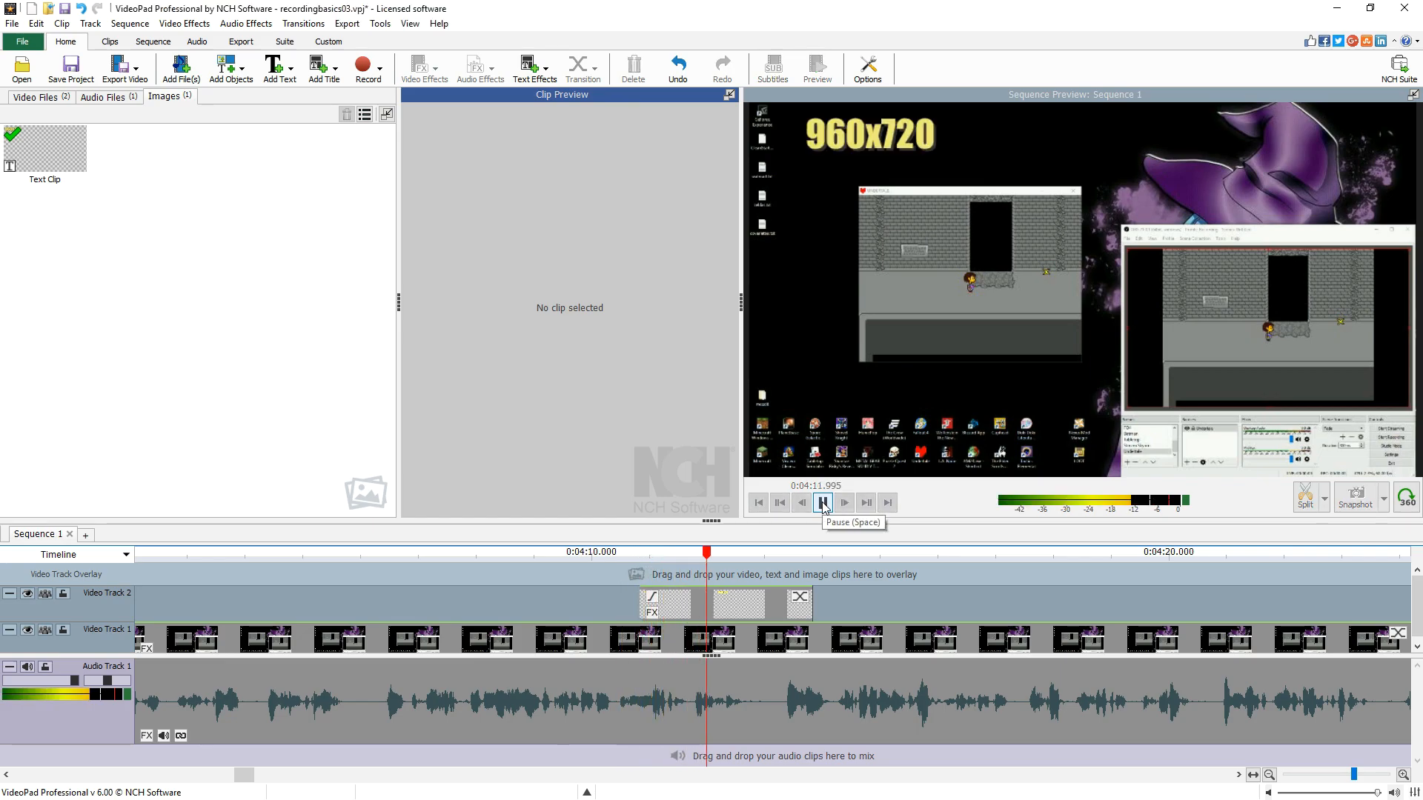
{"action": "left_click", "coordinate": [823, 504]}
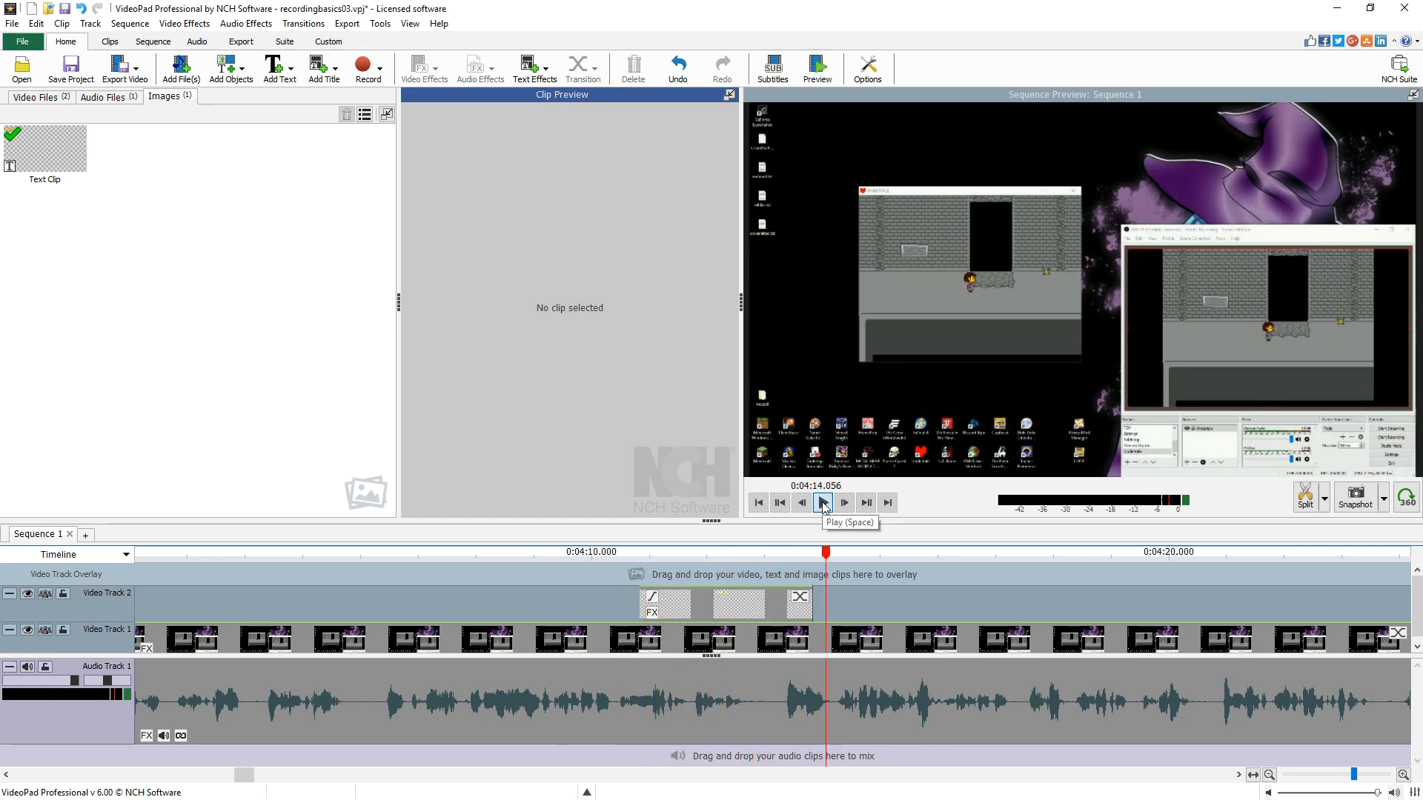
- Trim the text clip's end to the playhead at about 0:04:13.1
{"action": "left_click", "coordinate": [779, 575]}
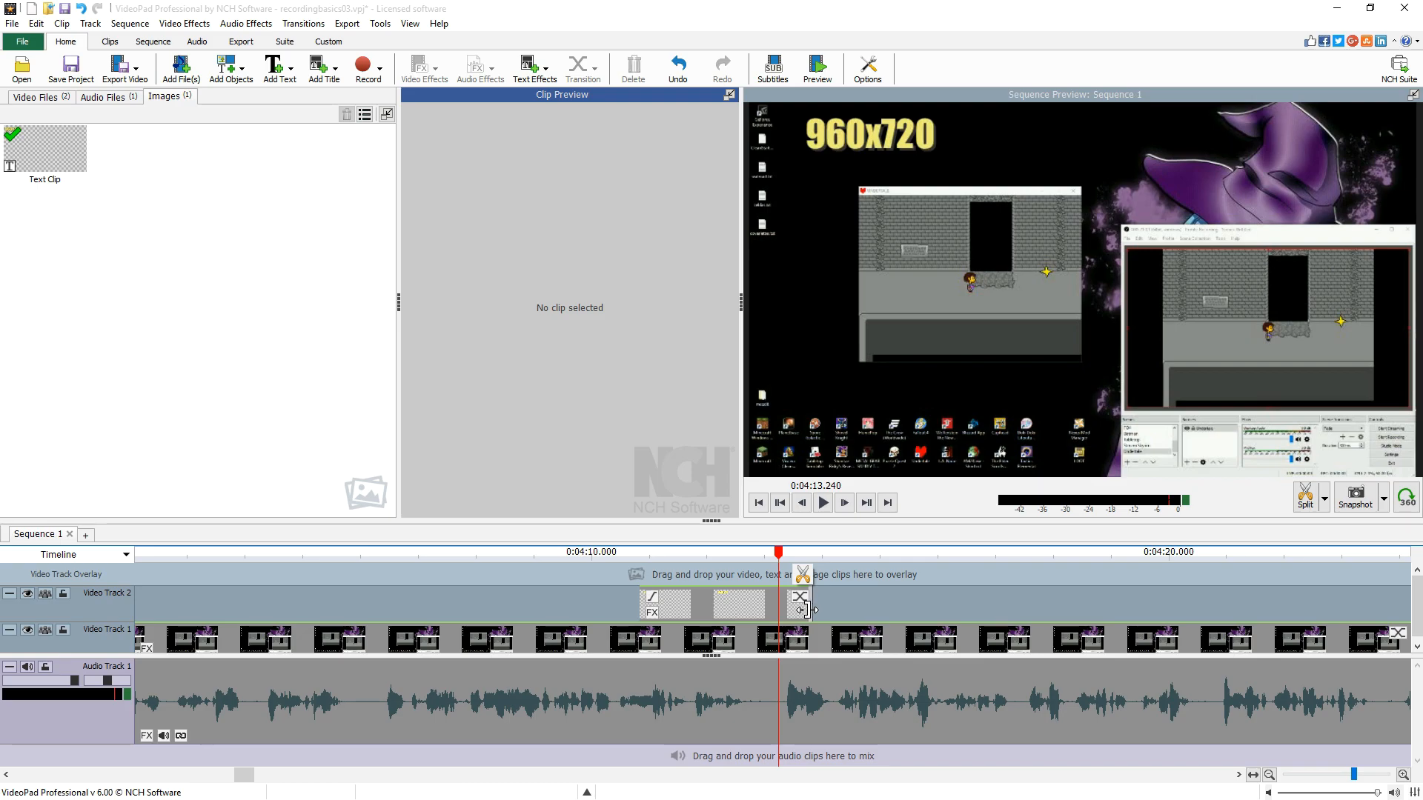
{"action": "left_click_drag", "start_coordinate": [778, 560], "coordinate": [771, 562]}
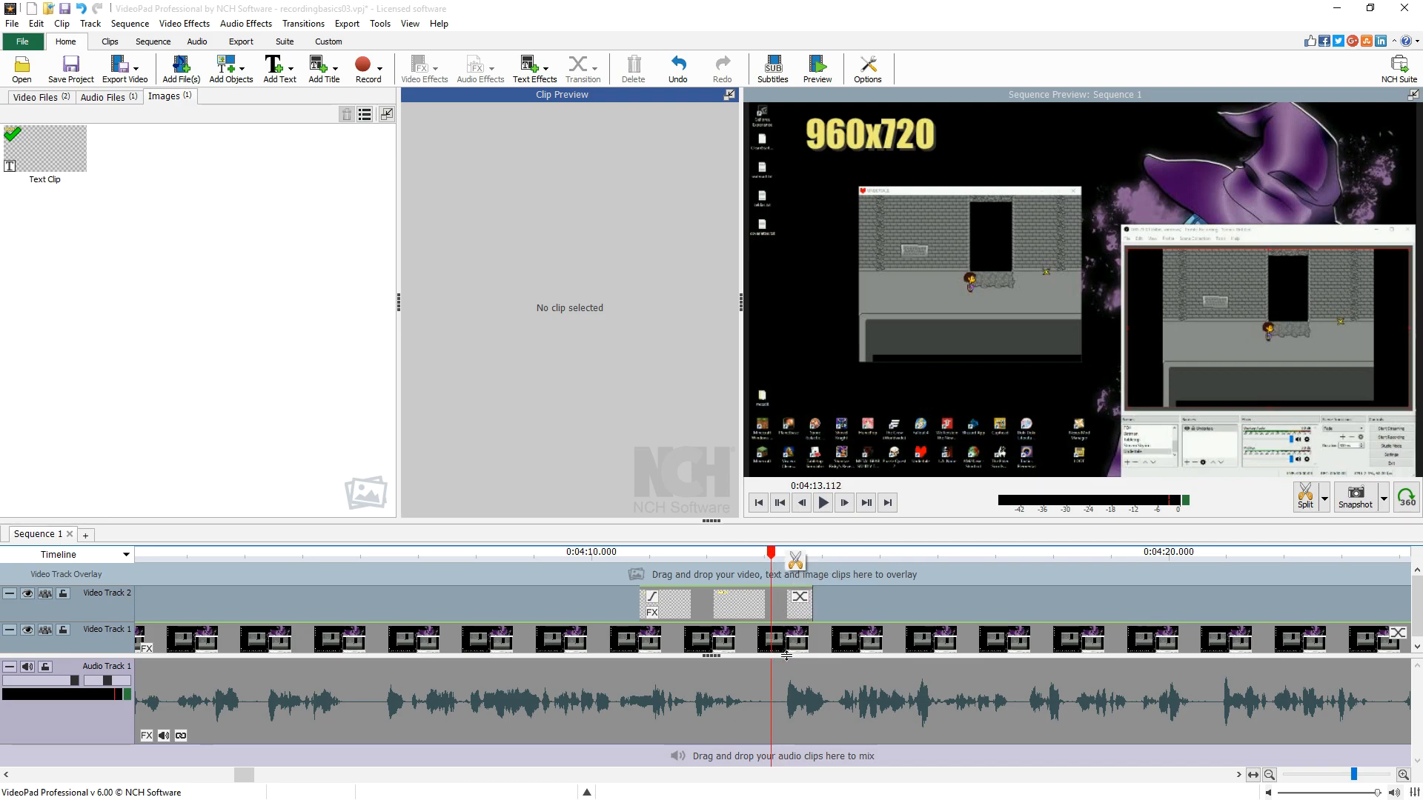
{"action": "left_click", "coordinate": [785, 609]}
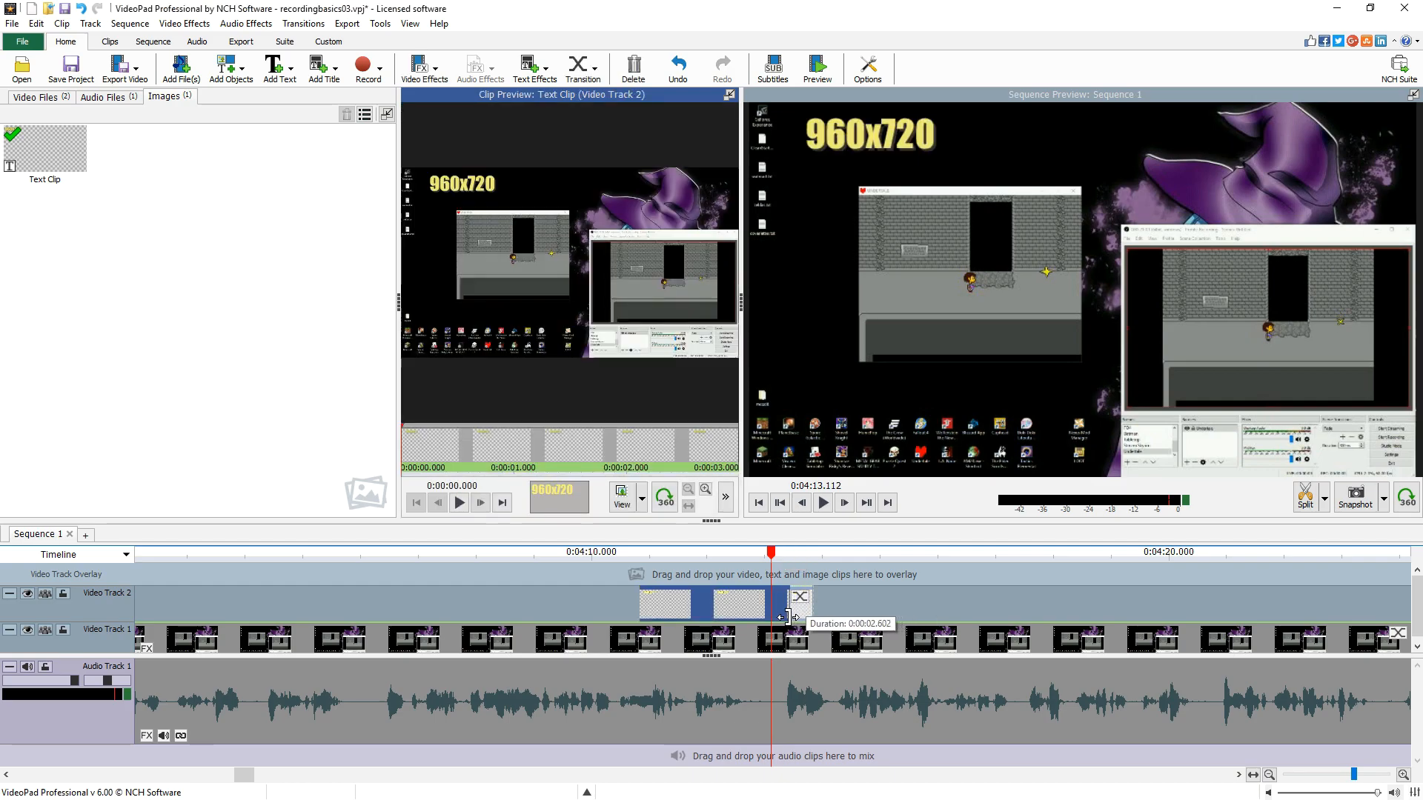
{"action": "mouse_move", "coordinate": [778, 617]}
{"action": "left_mouse_down"}
{"action": "mouse_move", "coordinate": [799, 611]}
{"action": "mouse_move", "coordinate": [767, 611]}
{"action": "left_mouse_up"}
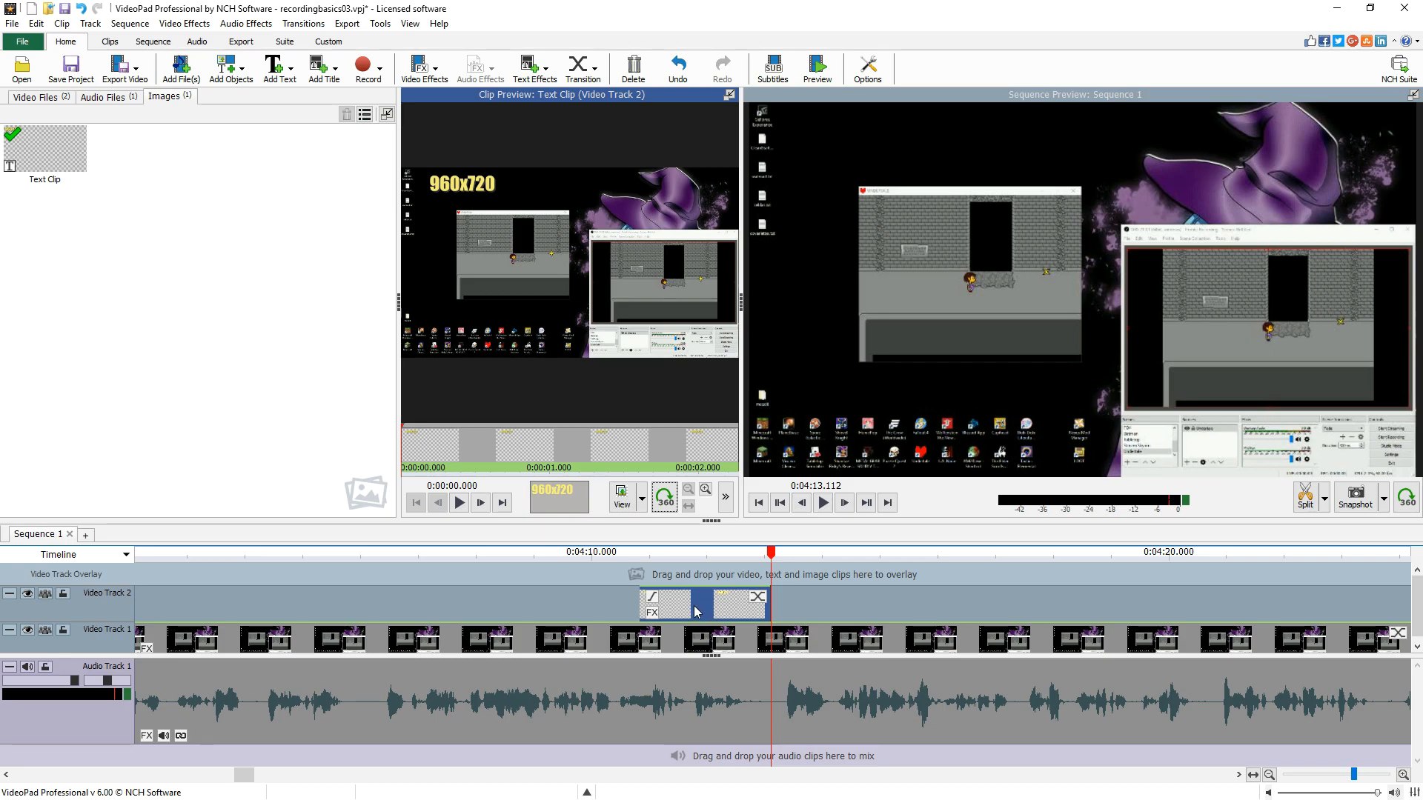
- Set the text clip's fade-in duration to 1 second
{"action": "left_click", "coordinate": [653, 601]}
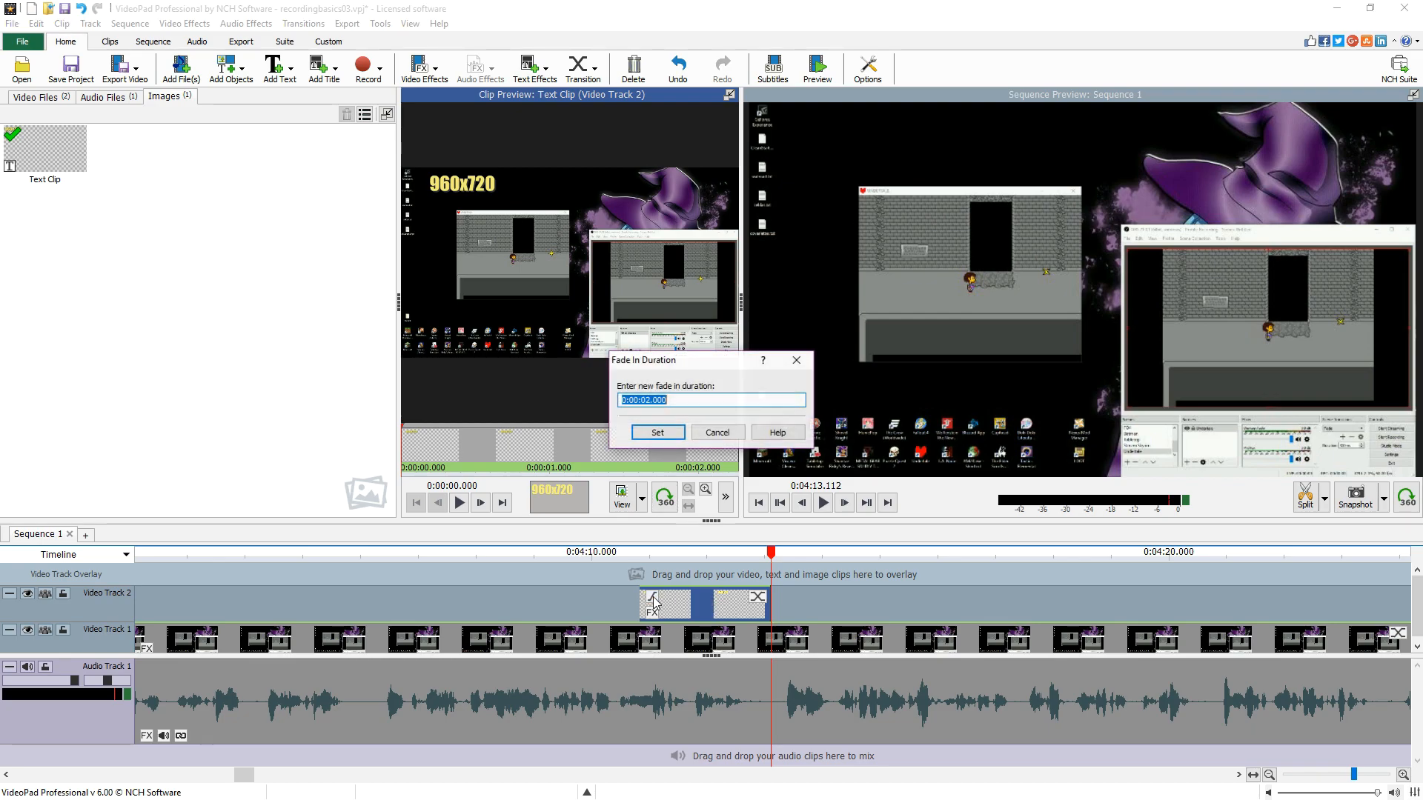
{"action": "type", "text": "1"}
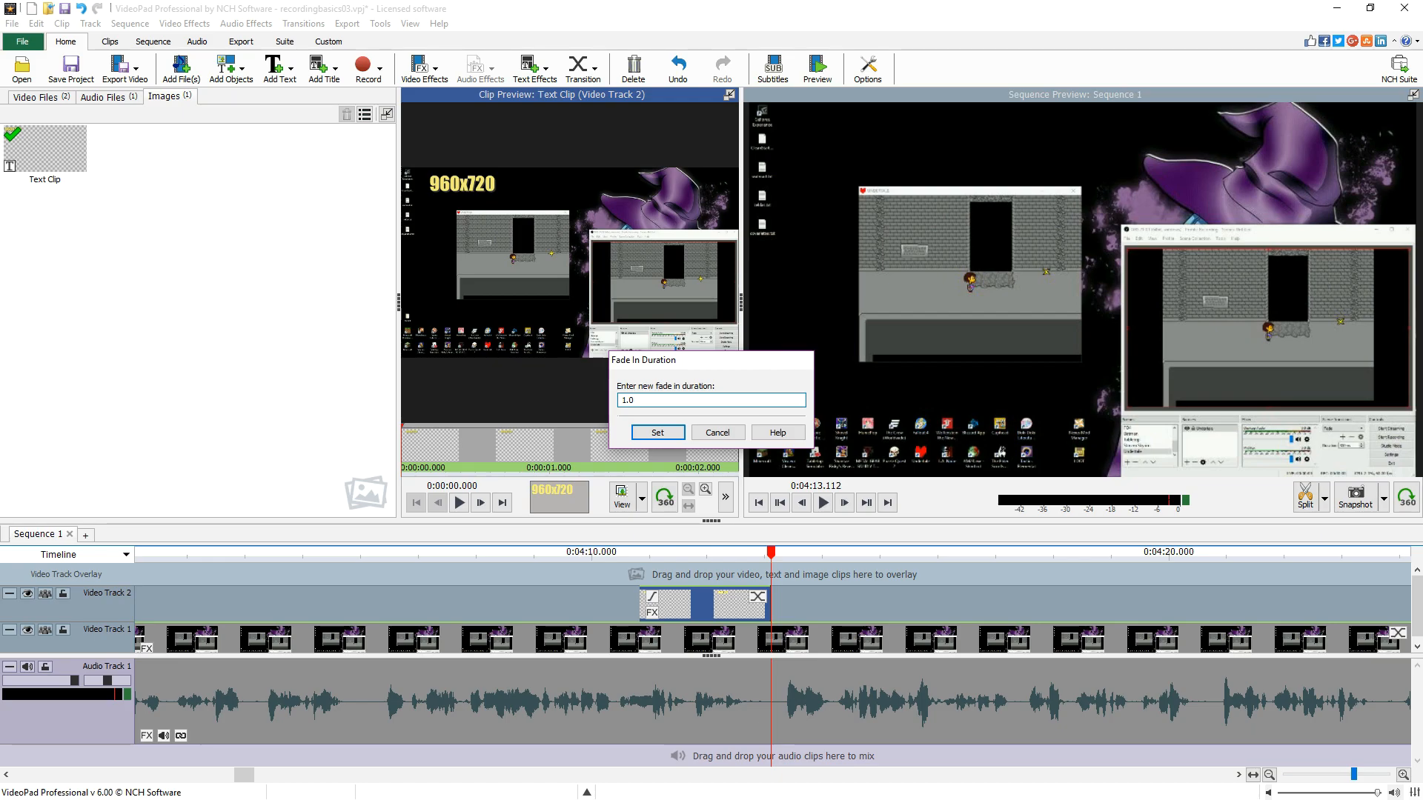
{"action": "key", "text": "Return"}
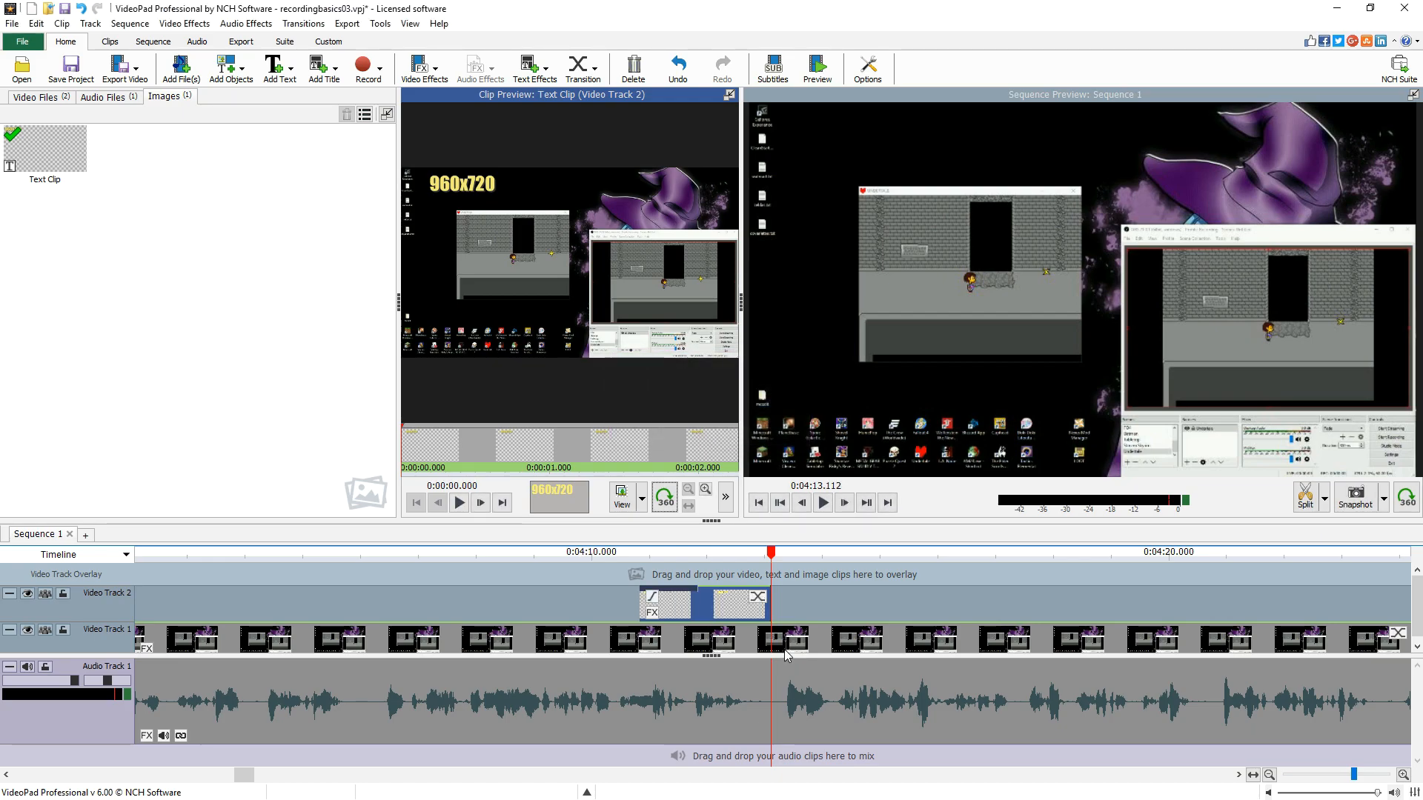
- Set the text clip's fade-in duration to 0.5 seconds
{"action": "left_click", "coordinate": [653, 599]}
{"action": "type", "text": "0.5"}
{"action": "key", "text": "Return"}
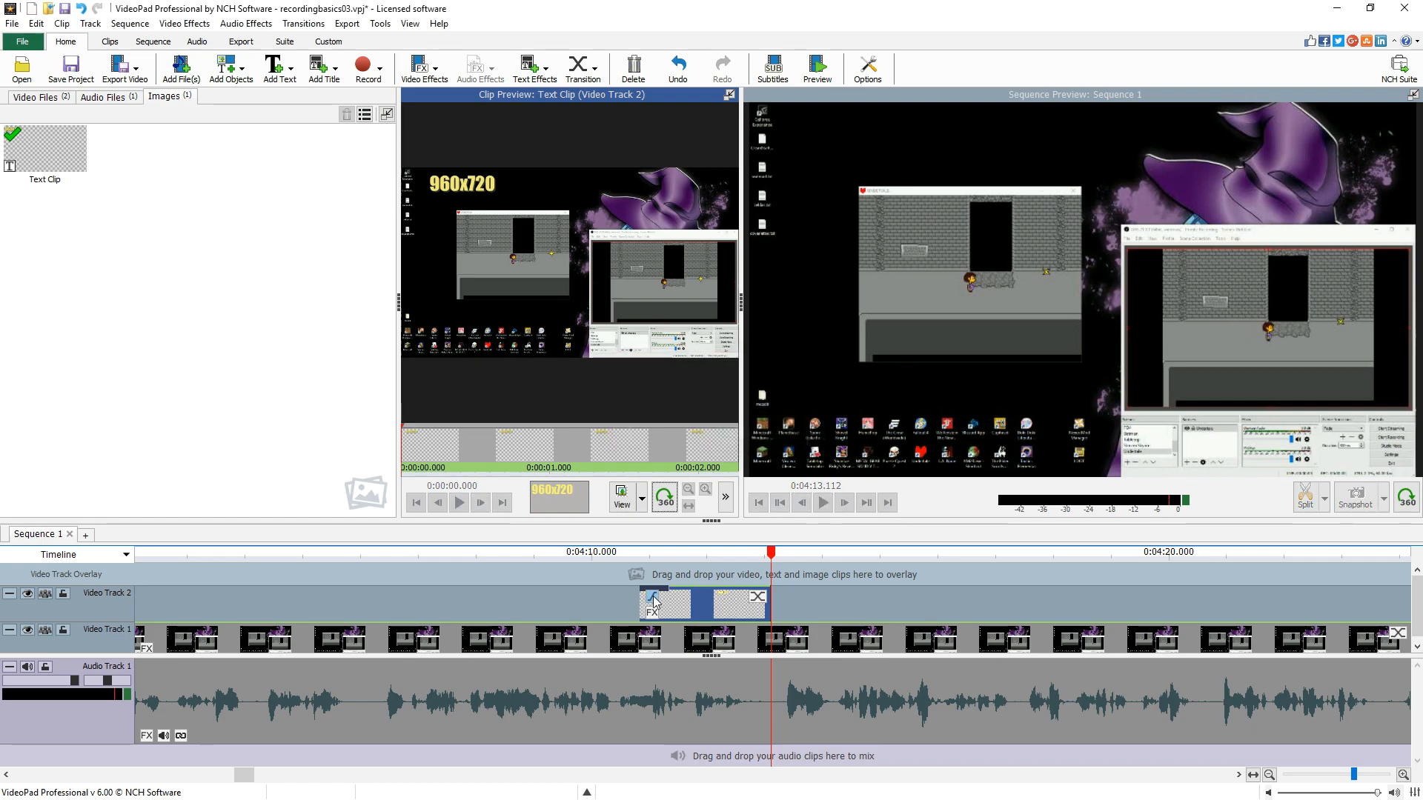
- Set the text clip's ending transition to Fade with a duration of 0.5 seconds
{"action": "left_click", "coordinate": [758, 599]}
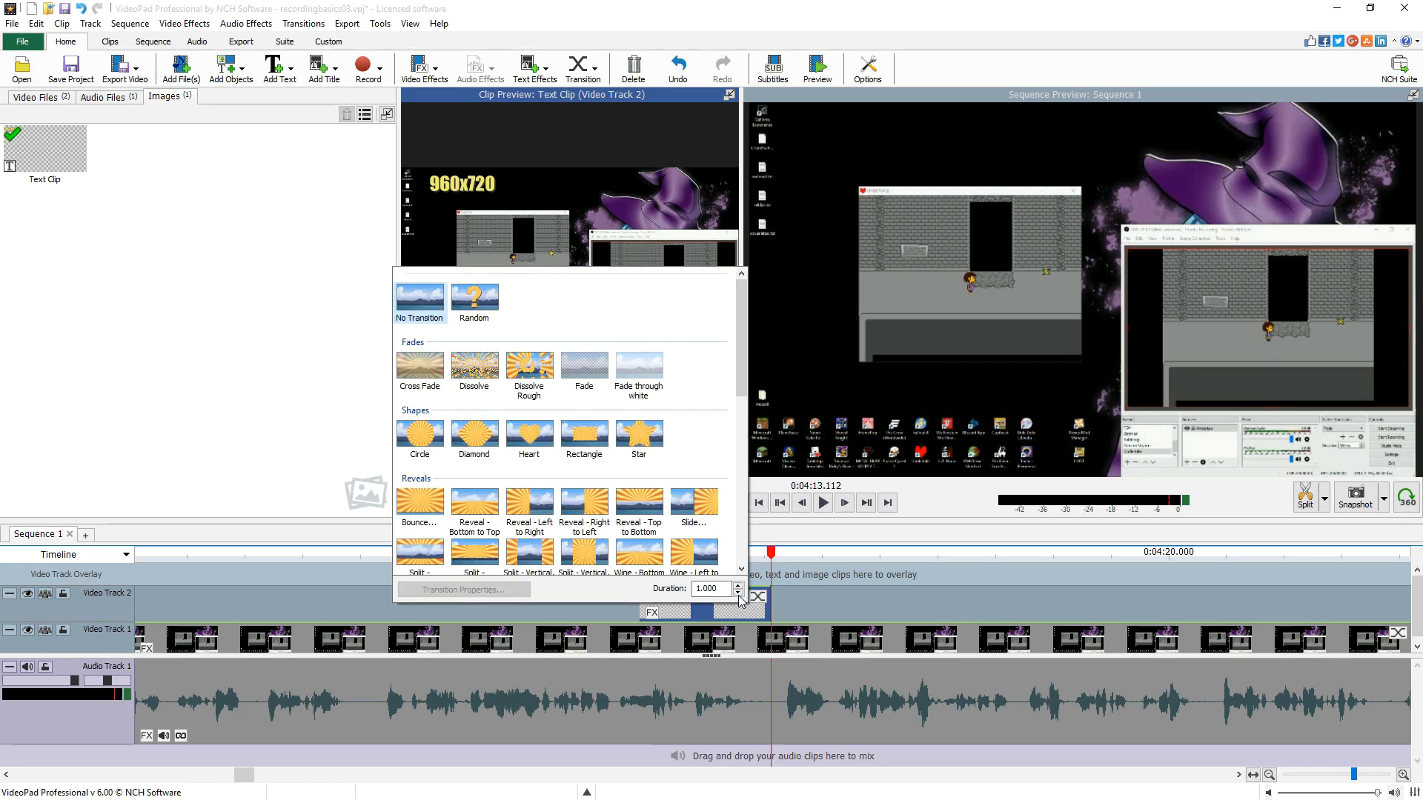
{"action": "left_click_drag", "start_coordinate": [726, 590], "coordinate": [661, 586]}
{"action": "type", "text": "0."}
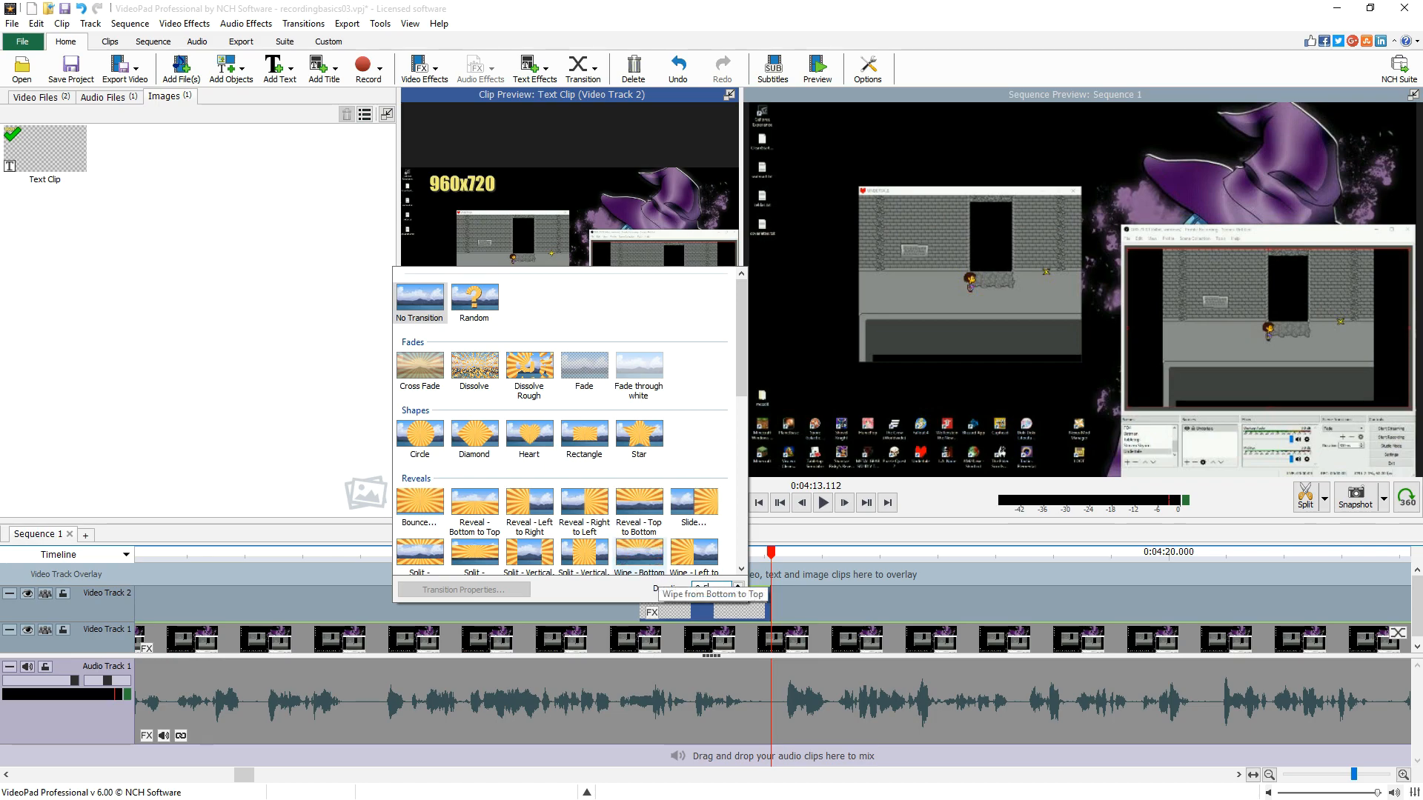
{"action": "type", "text": "5"}
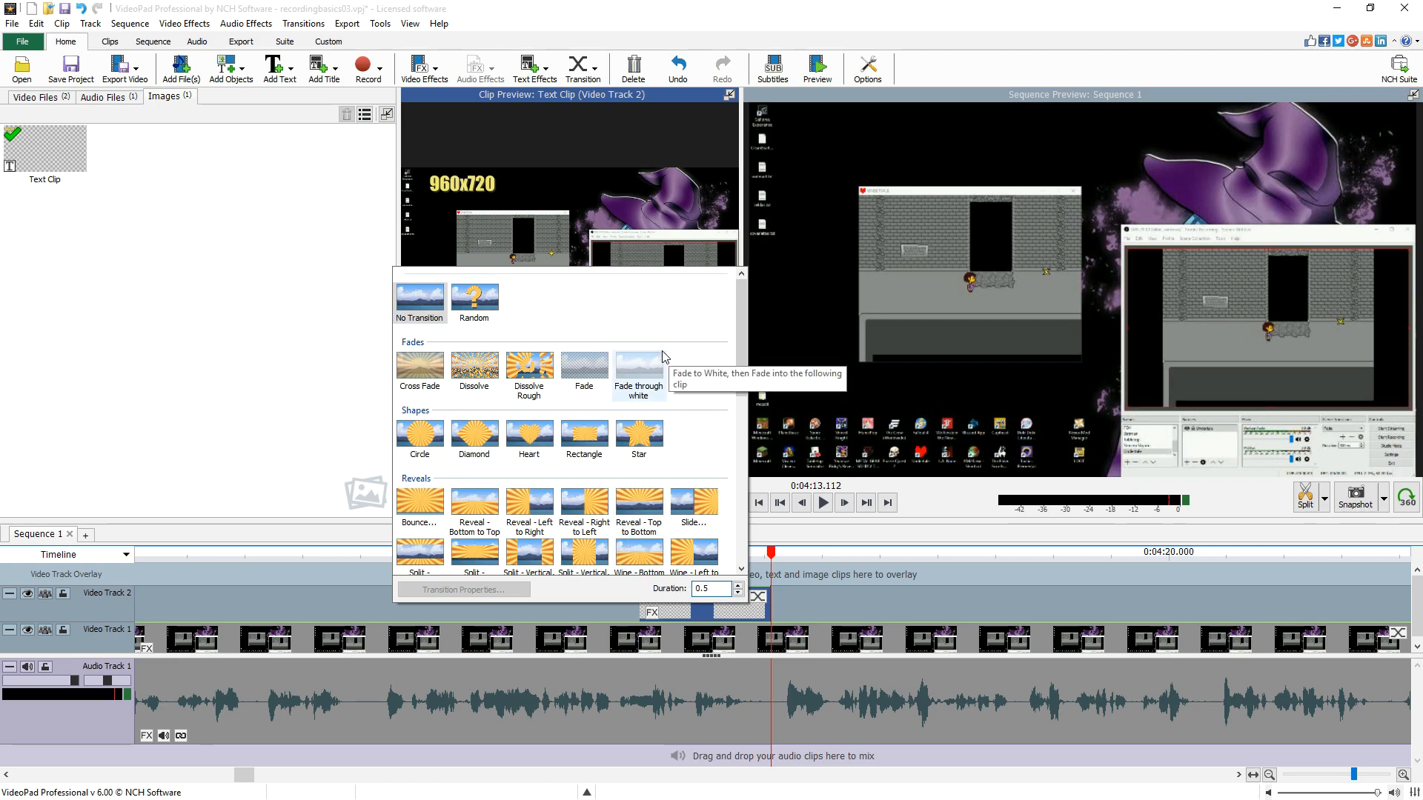
{"action": "left_click", "coordinate": [584, 366]}
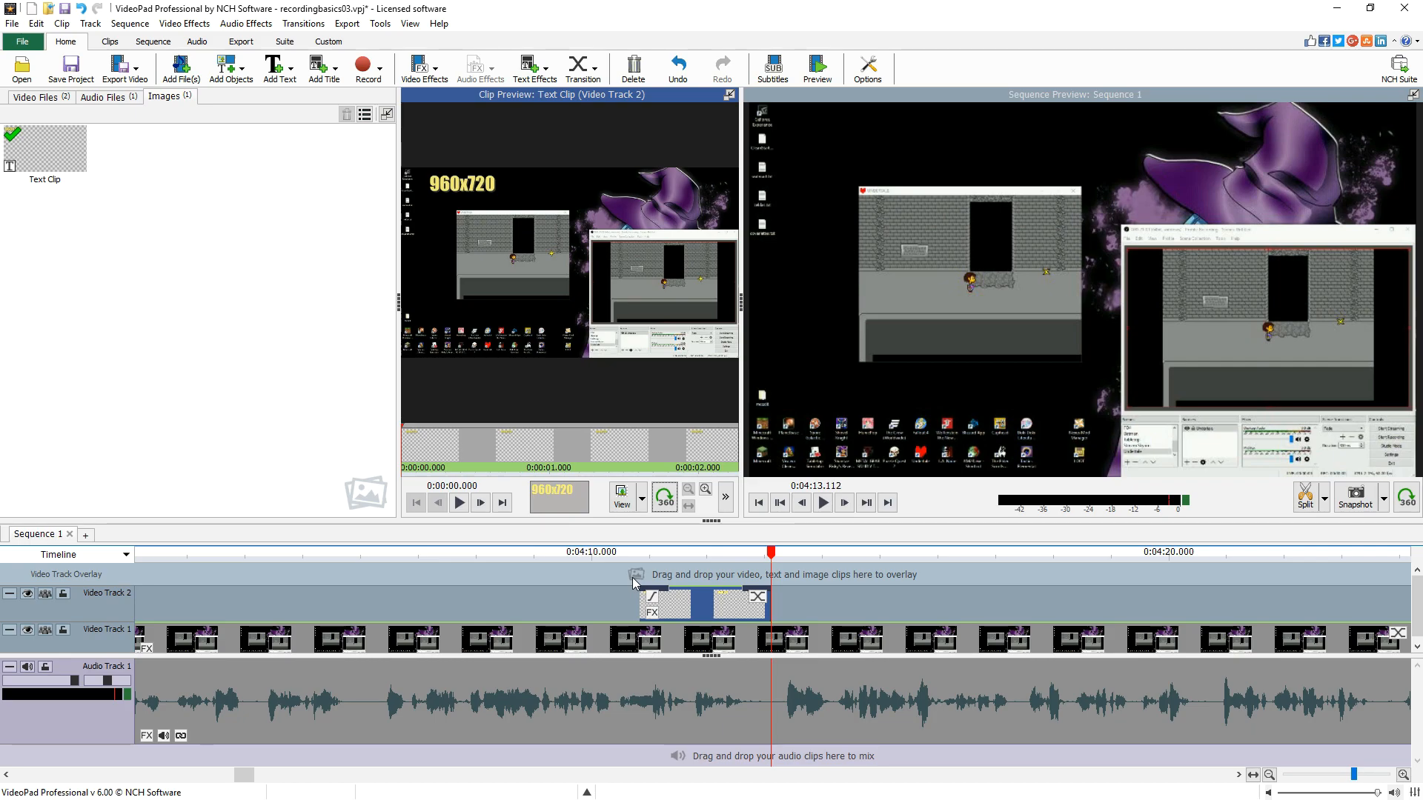
- Play the sequence from just before the text clip's end to preview the fade
{"action": "left_click", "coordinate": [631, 587]}
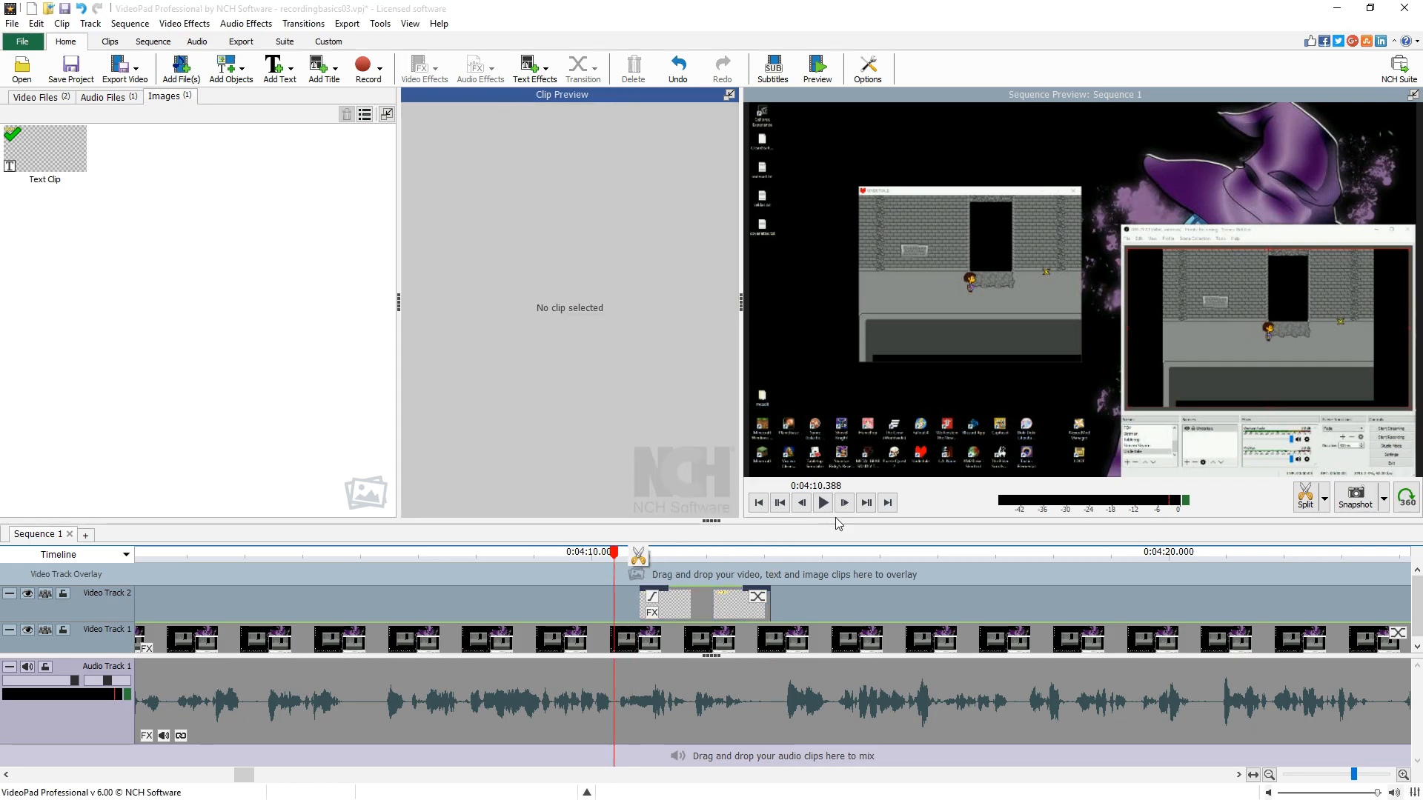
{"action": "left_click", "coordinate": [823, 503]}
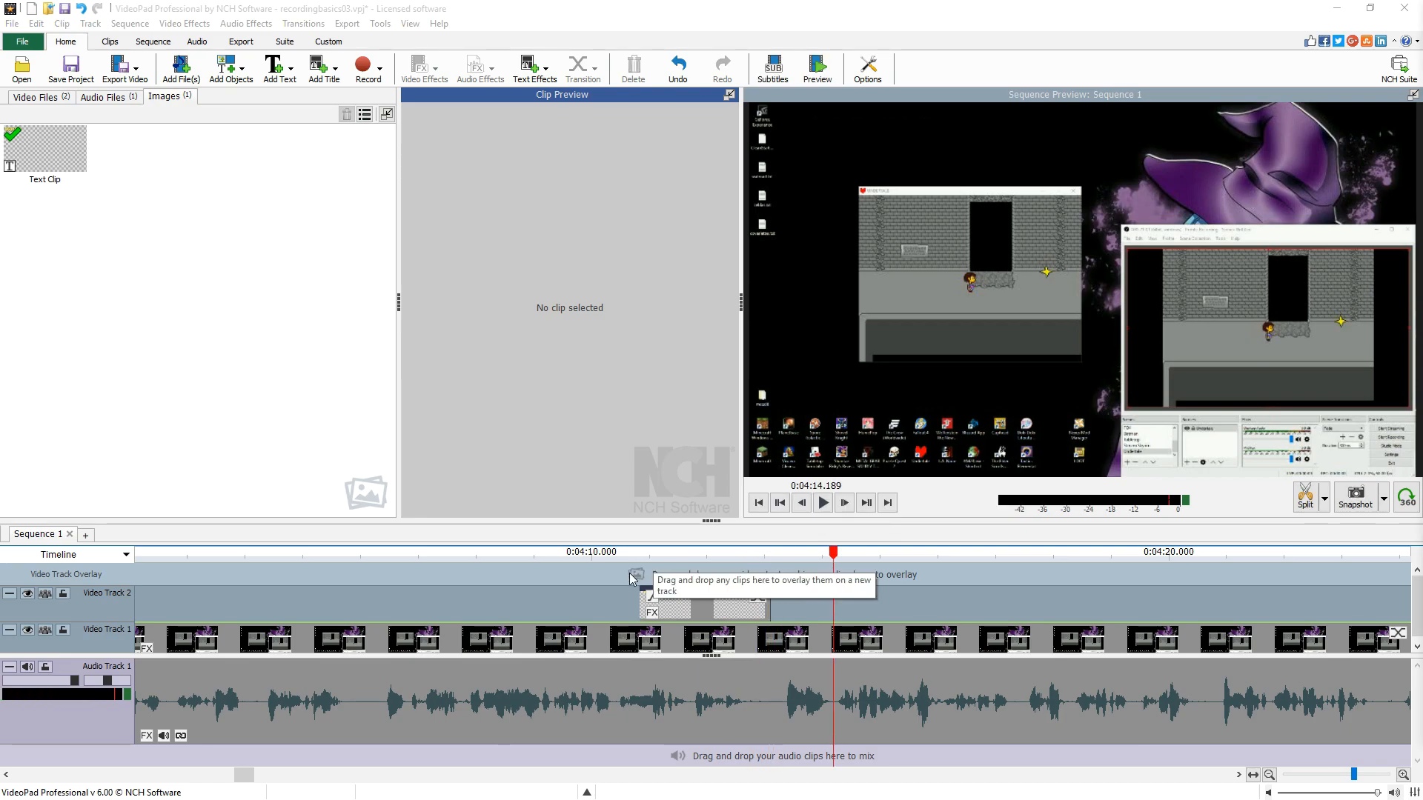
{"action": "left_click", "coordinate": [634, 581]}
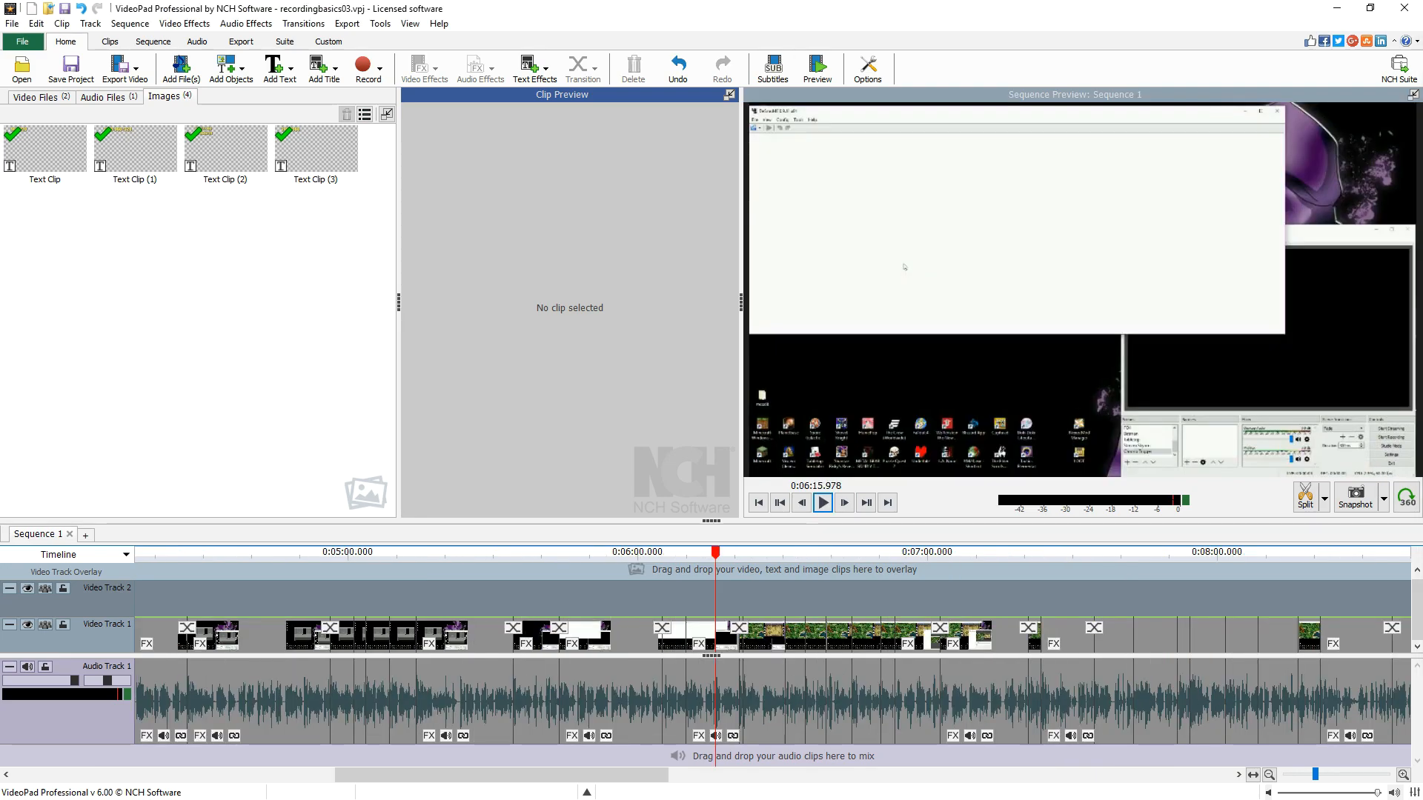
- Add Chemical Plant Zone.wav as background music on a new audio track starting at the sequence beginning
{"action": "left_click", "coordinate": [108, 96]}
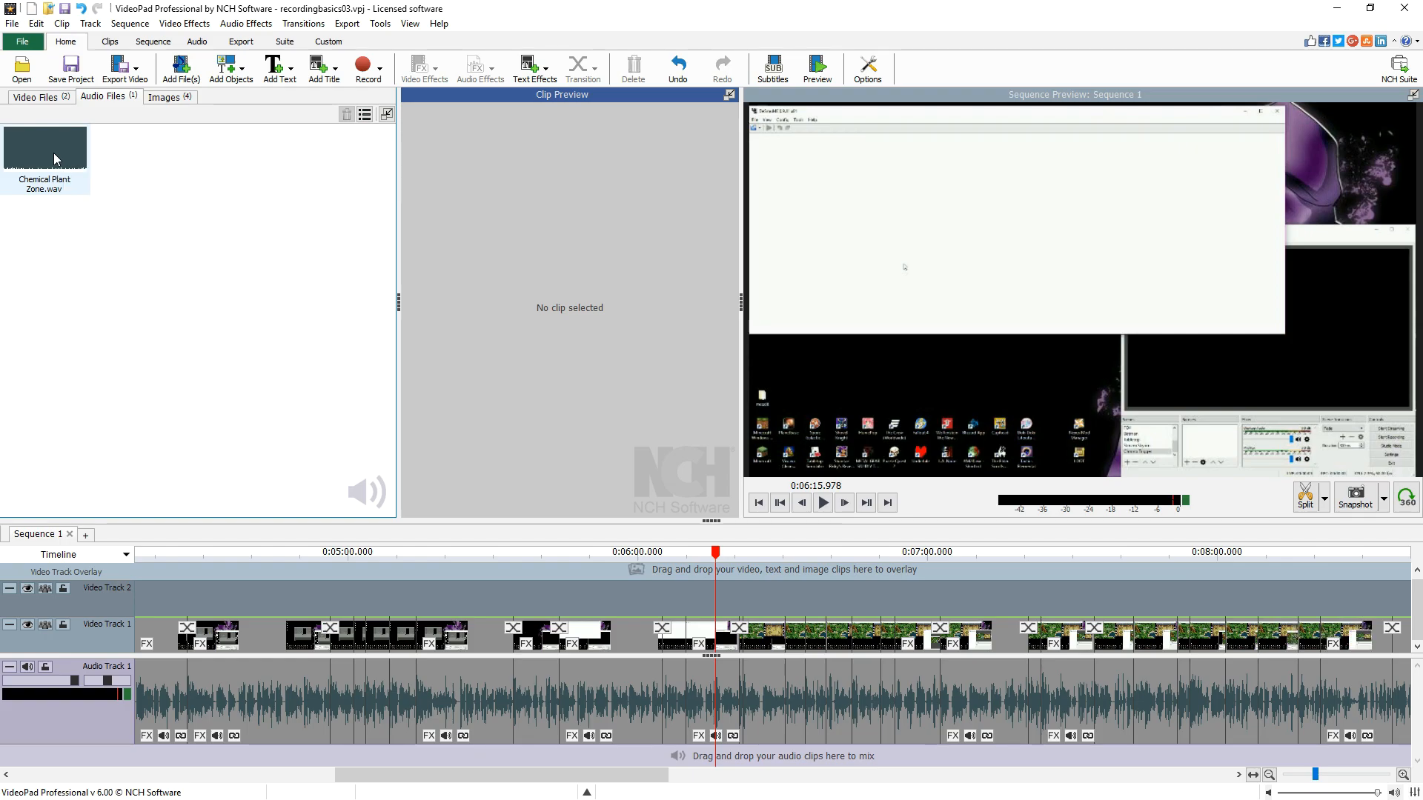
{"action": "left_click_drag", "start_coordinate": [43, 150], "coordinate": [326, 727]}
{"action": "left_click_drag", "start_coordinate": [504, 701], "coordinate": [327, 709]}
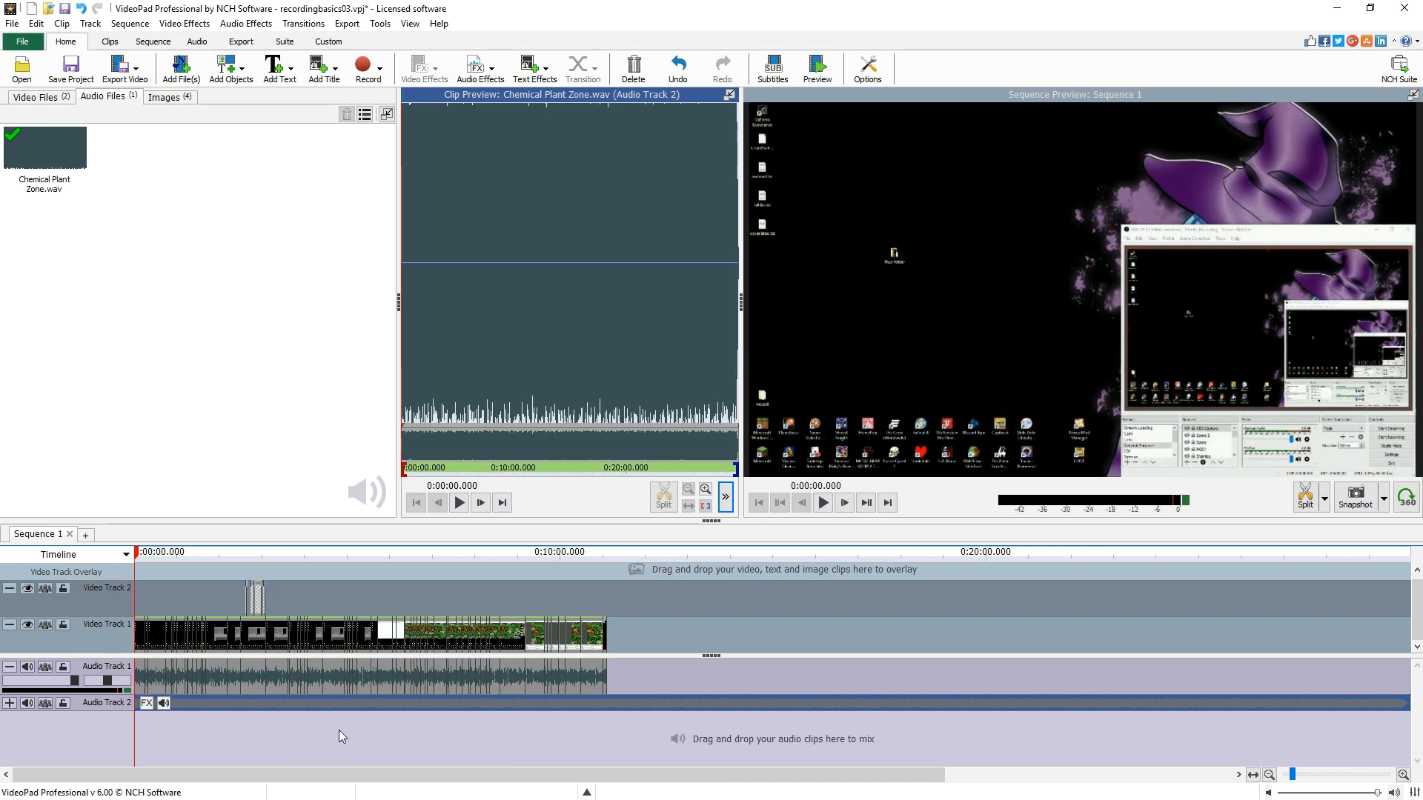
- Apply a 1.00 second fade-in to the music clip
{"action": "scroll", "coordinate": [339, 731], "scroll_direction": "up", "scroll_amount": 5}
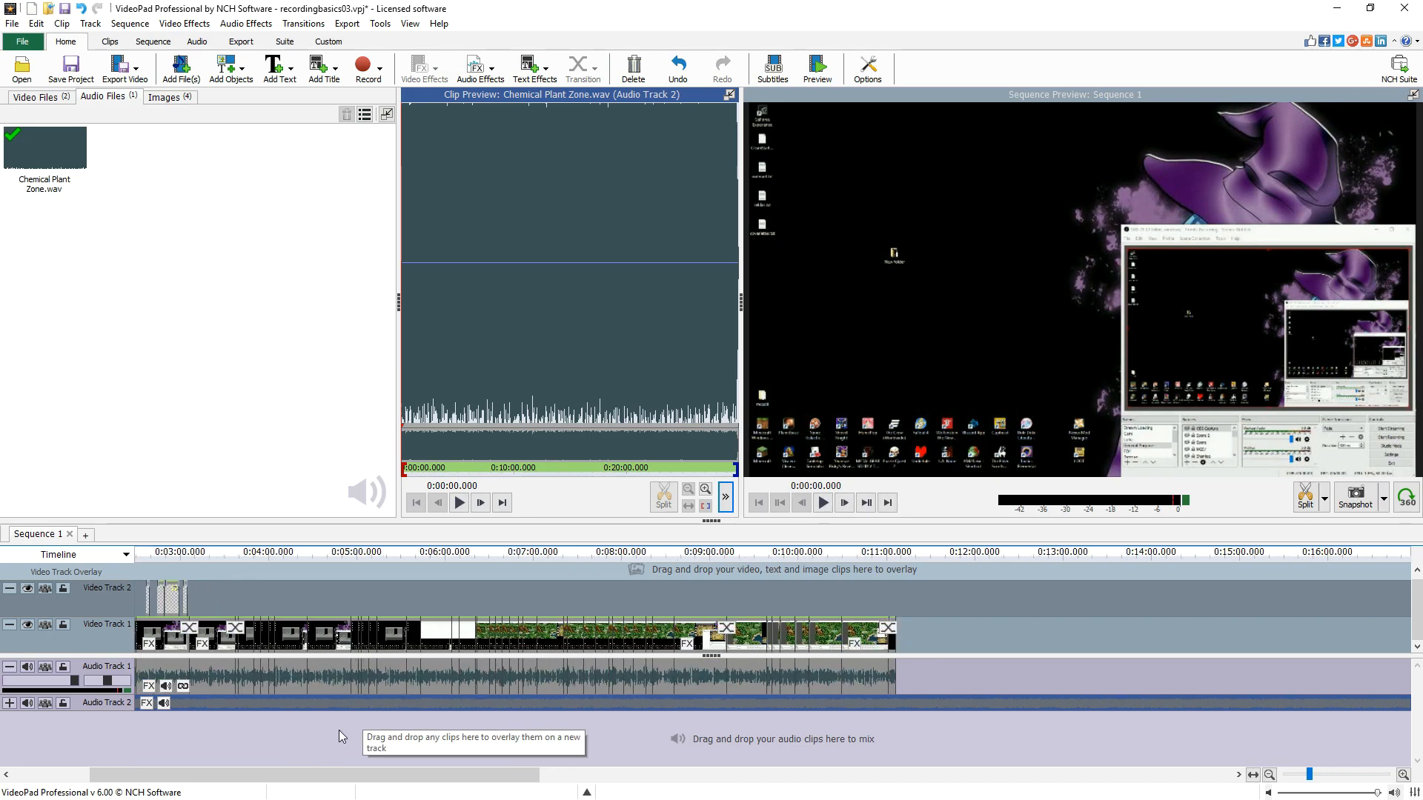
{"action": "key", "text": "Home"}
{"action": "scroll", "coordinate": [340, 731], "scroll_direction": "up", "scroll_amount": 4}
{"action": "key", "text": "Home"}
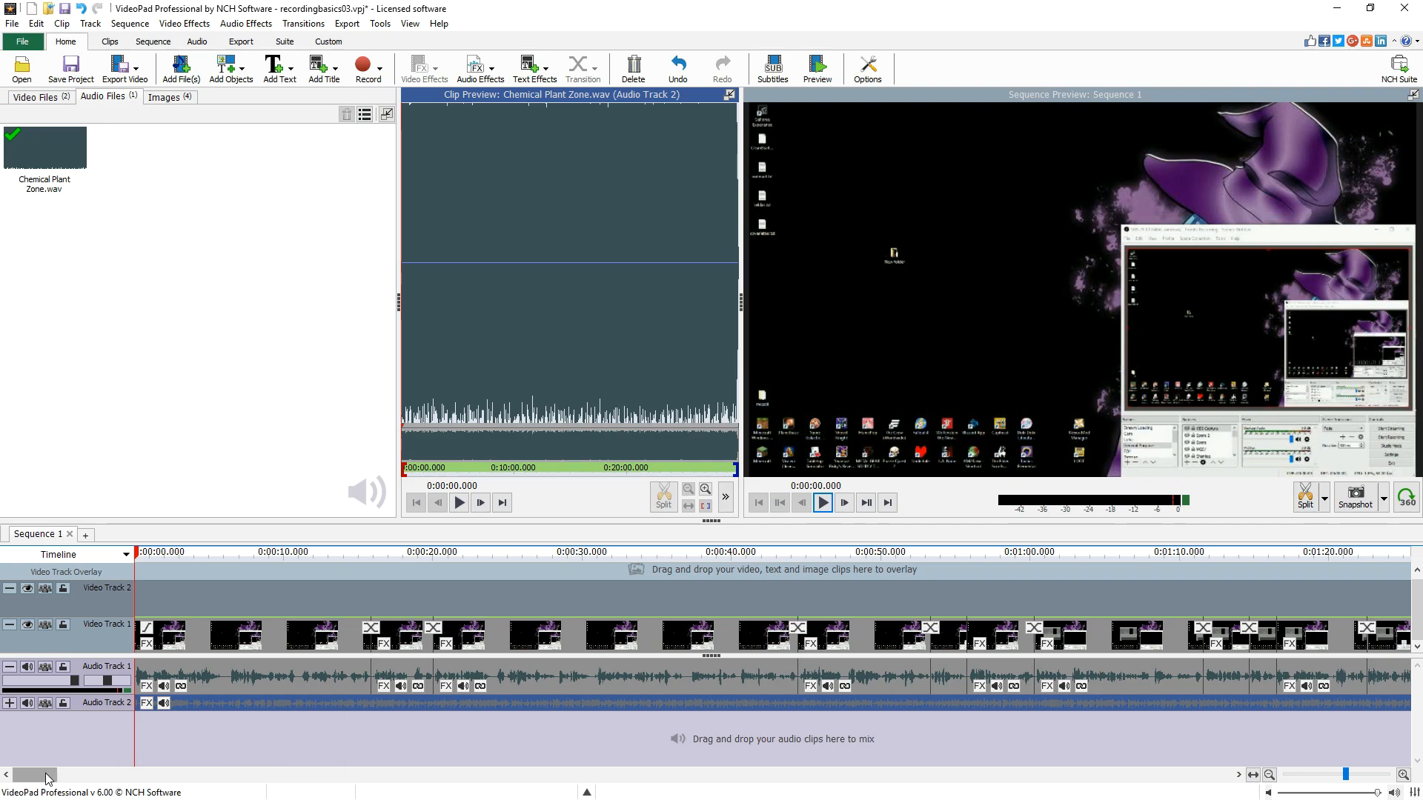
{"action": "left_click", "coordinate": [10, 702]}
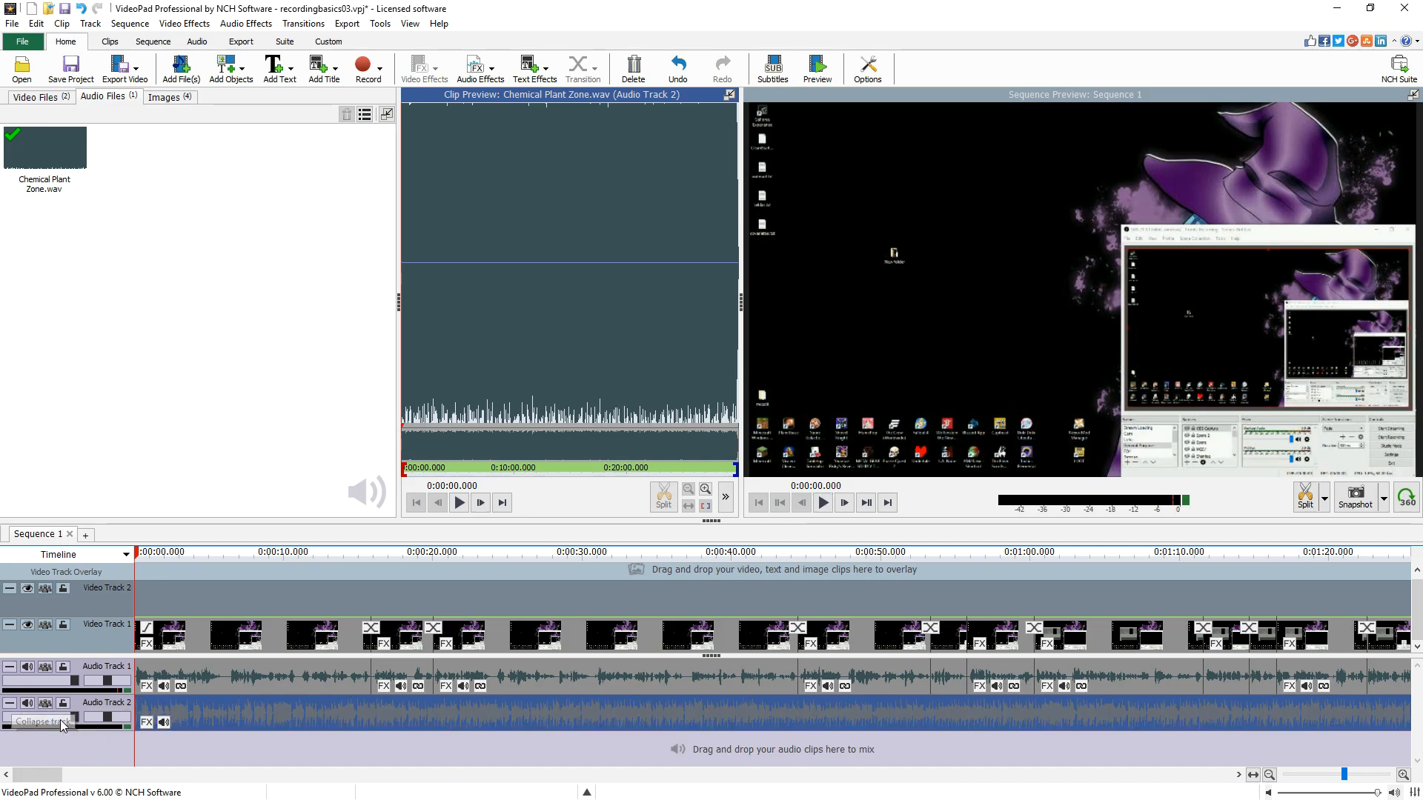
{"action": "right_click", "coordinate": [207, 710]}
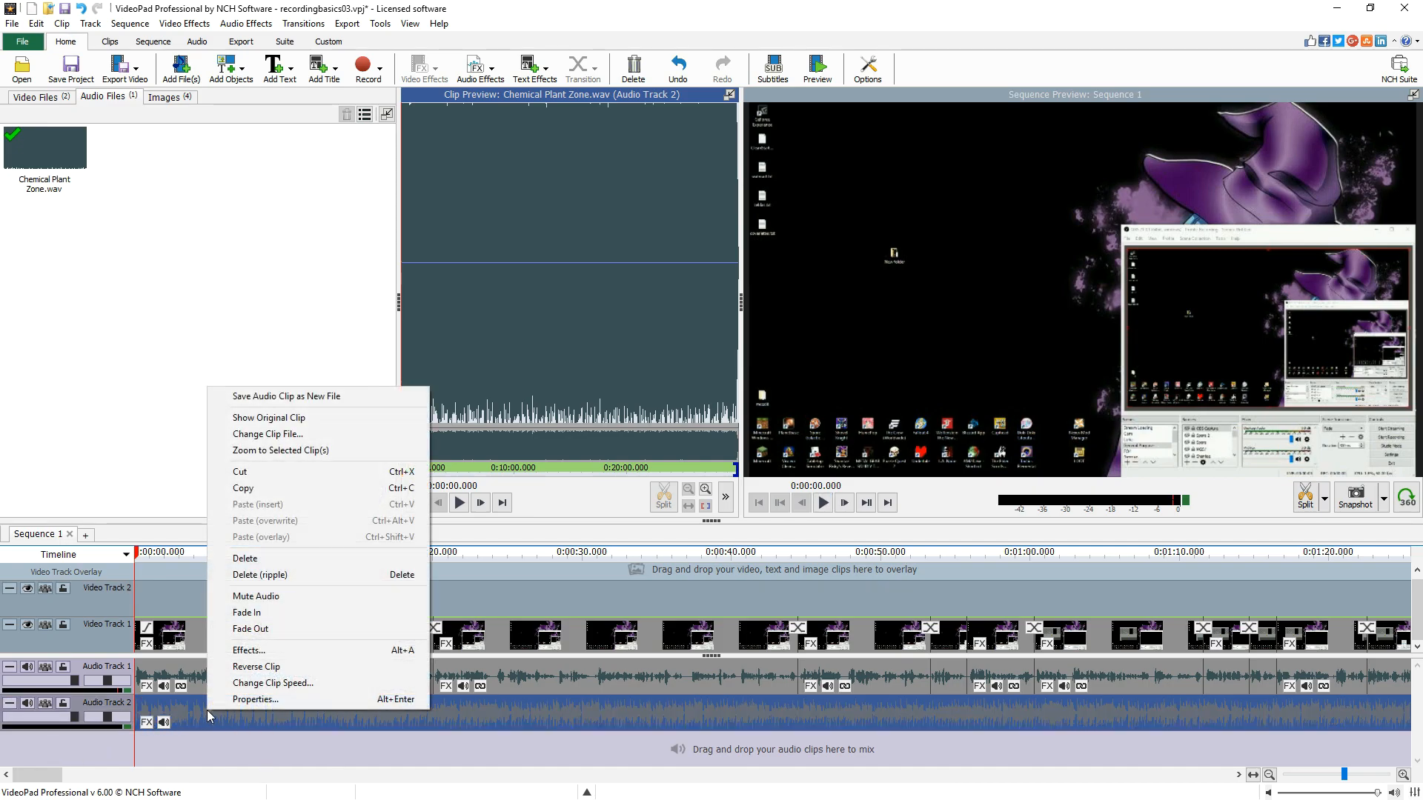
{"action": "left_click", "coordinate": [268, 612]}
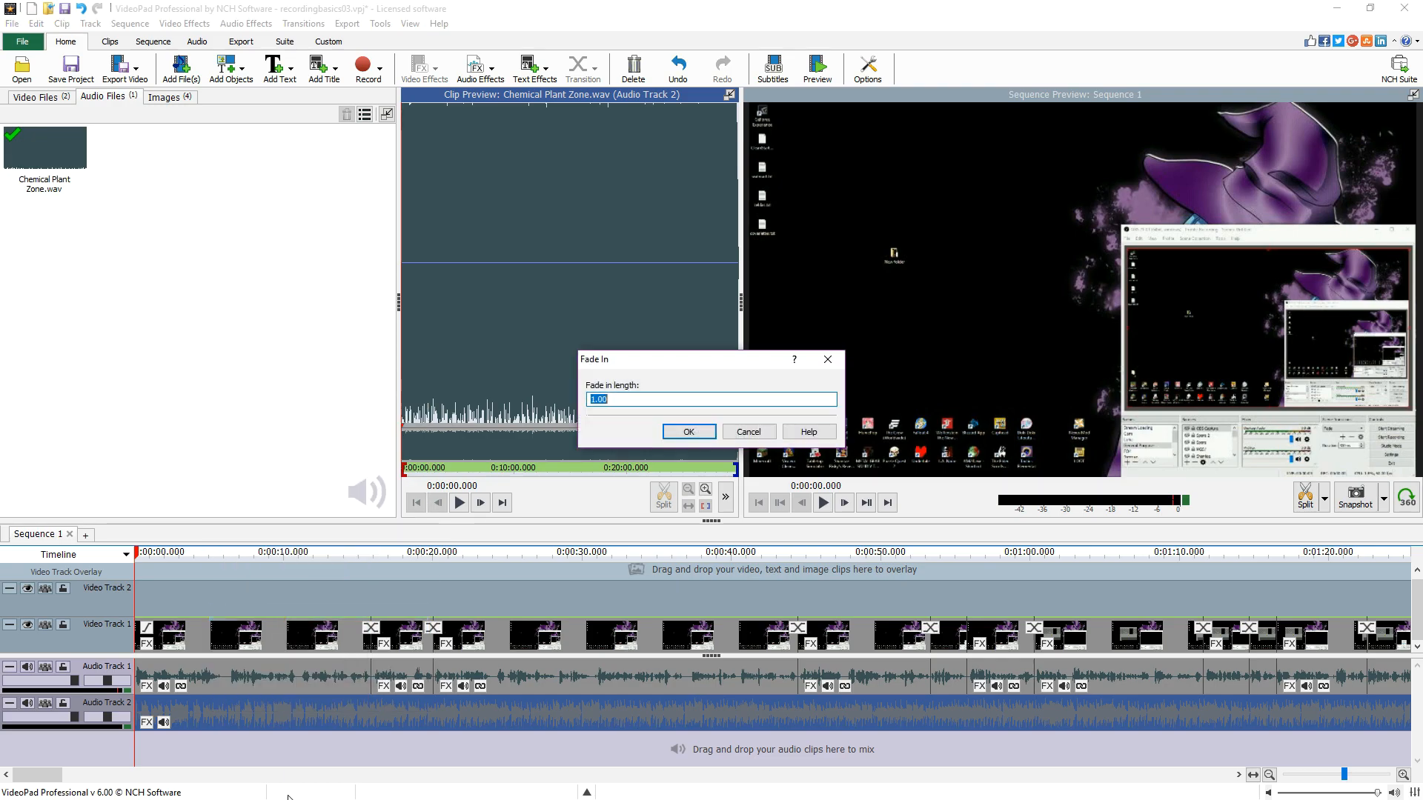
{"action": "left_click", "coordinate": [685, 433]}
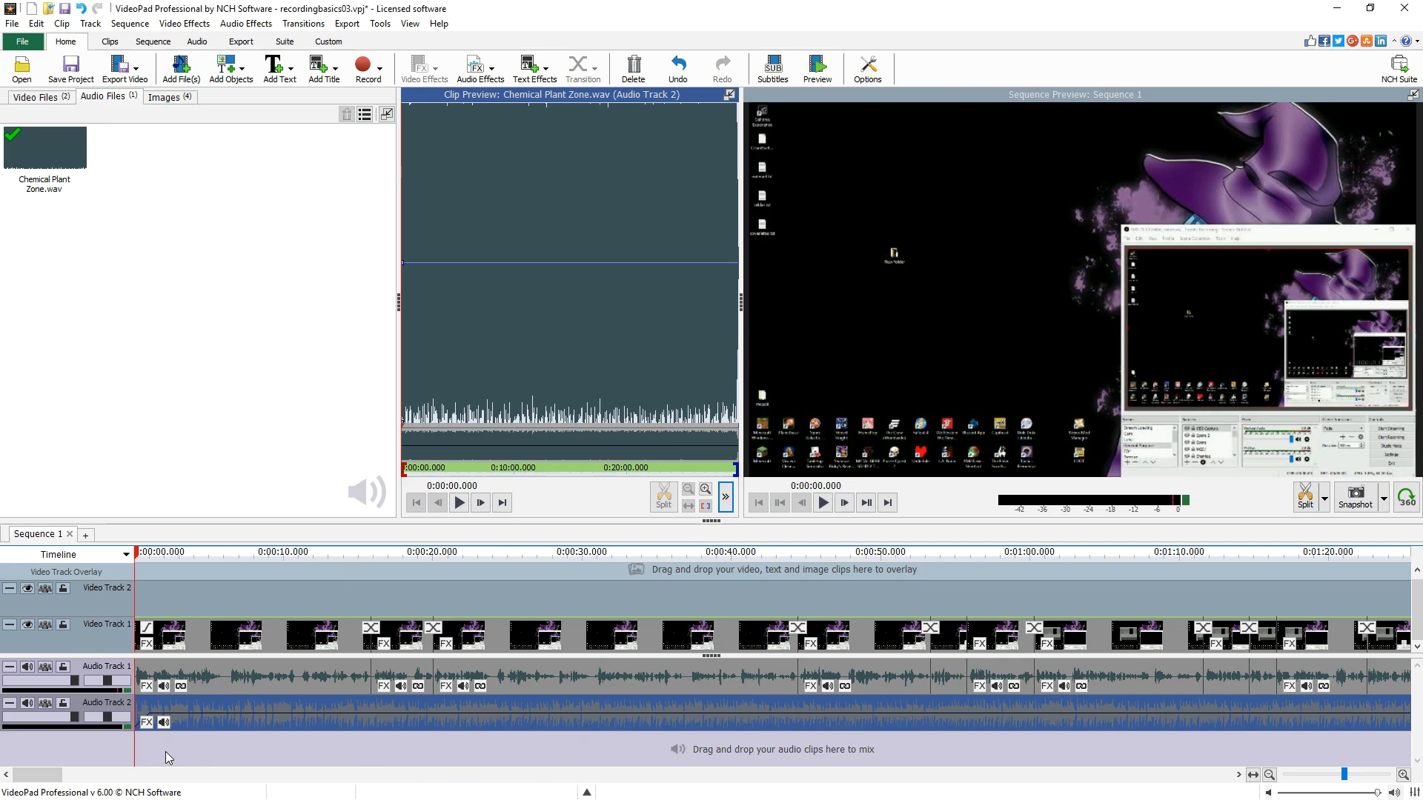
- Split the music track at the video's end, about 0:11:01.616, and delete the music after it
{"action": "scroll", "coordinate": [172, 753], "scroll_direction": "up", "scroll_amount": 3}
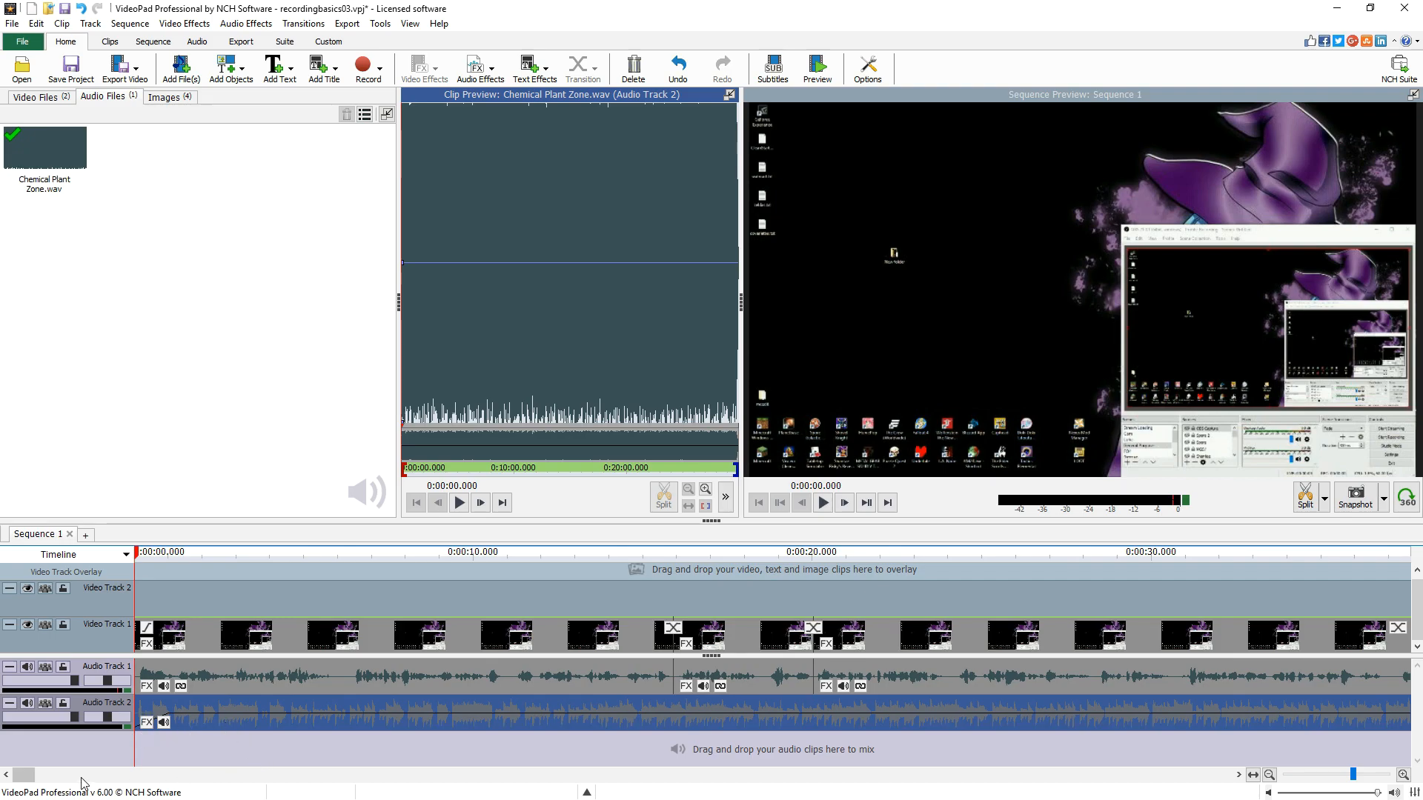
{"action": "left_click_drag", "start_coordinate": [27, 776], "coordinate": [170, 775]}
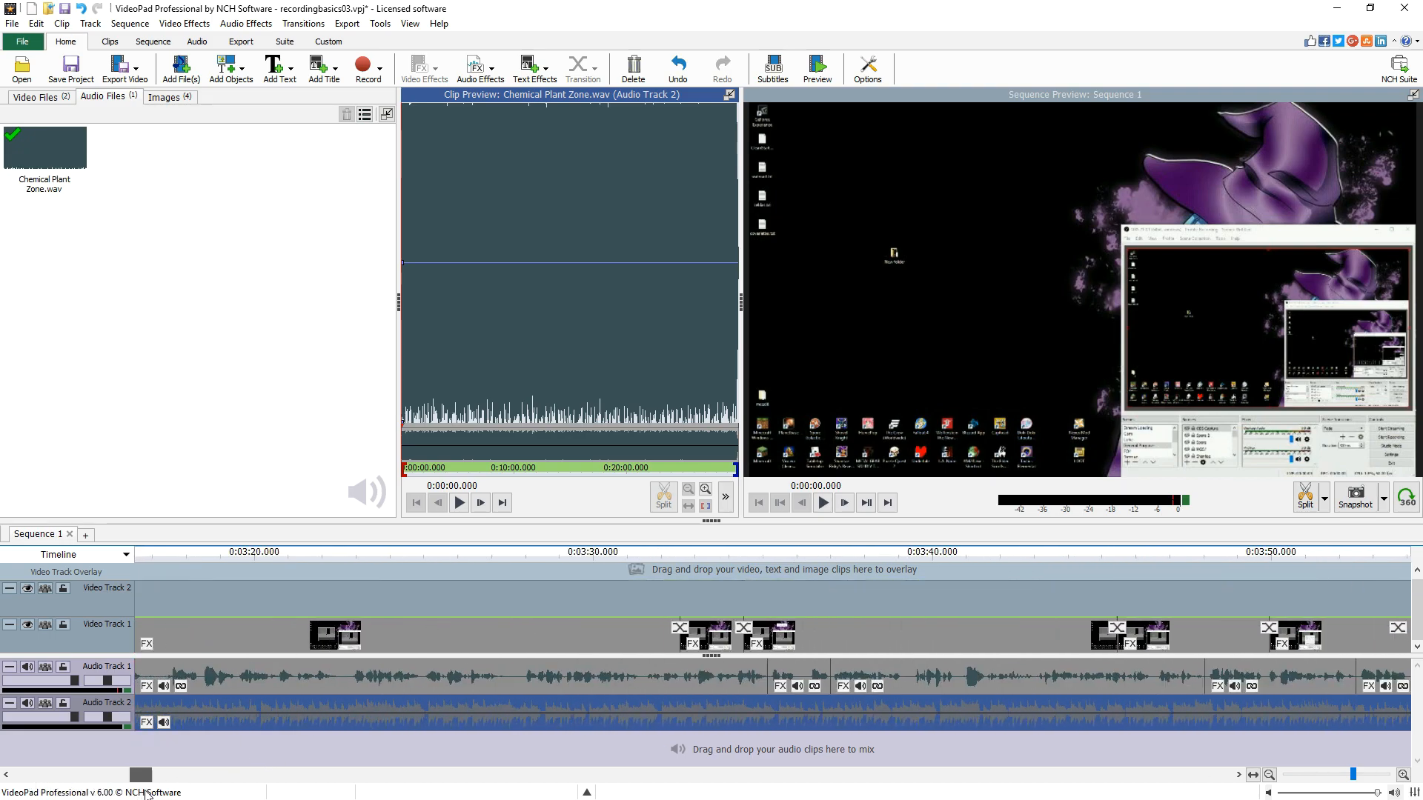
{"action": "scroll", "coordinate": [501, 683], "scroll_direction": "down", "scroll_amount": 5}
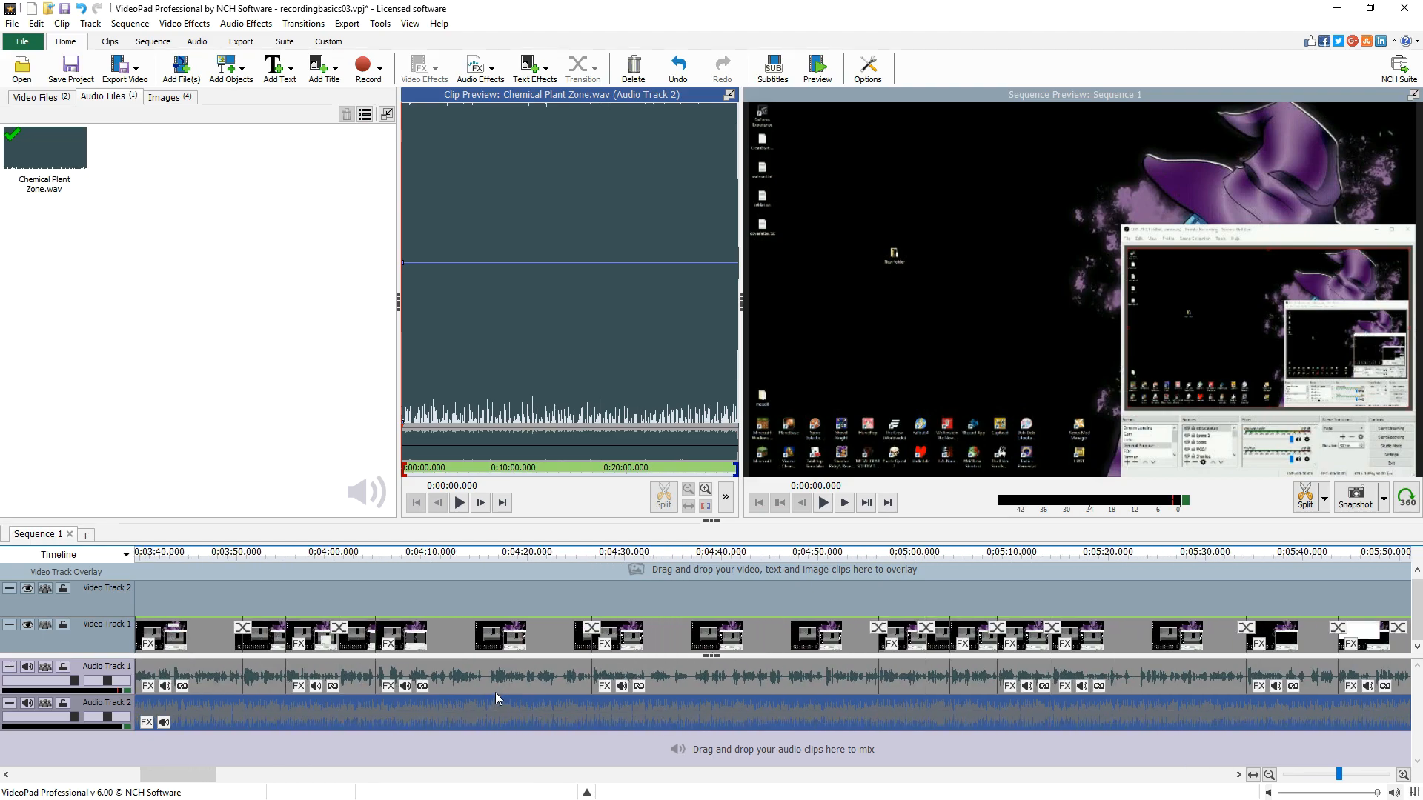
{"action": "left_click_drag", "start_coordinate": [265, 782], "coordinate": [471, 781]}
{"action": "left_click", "coordinate": [746, 591]}
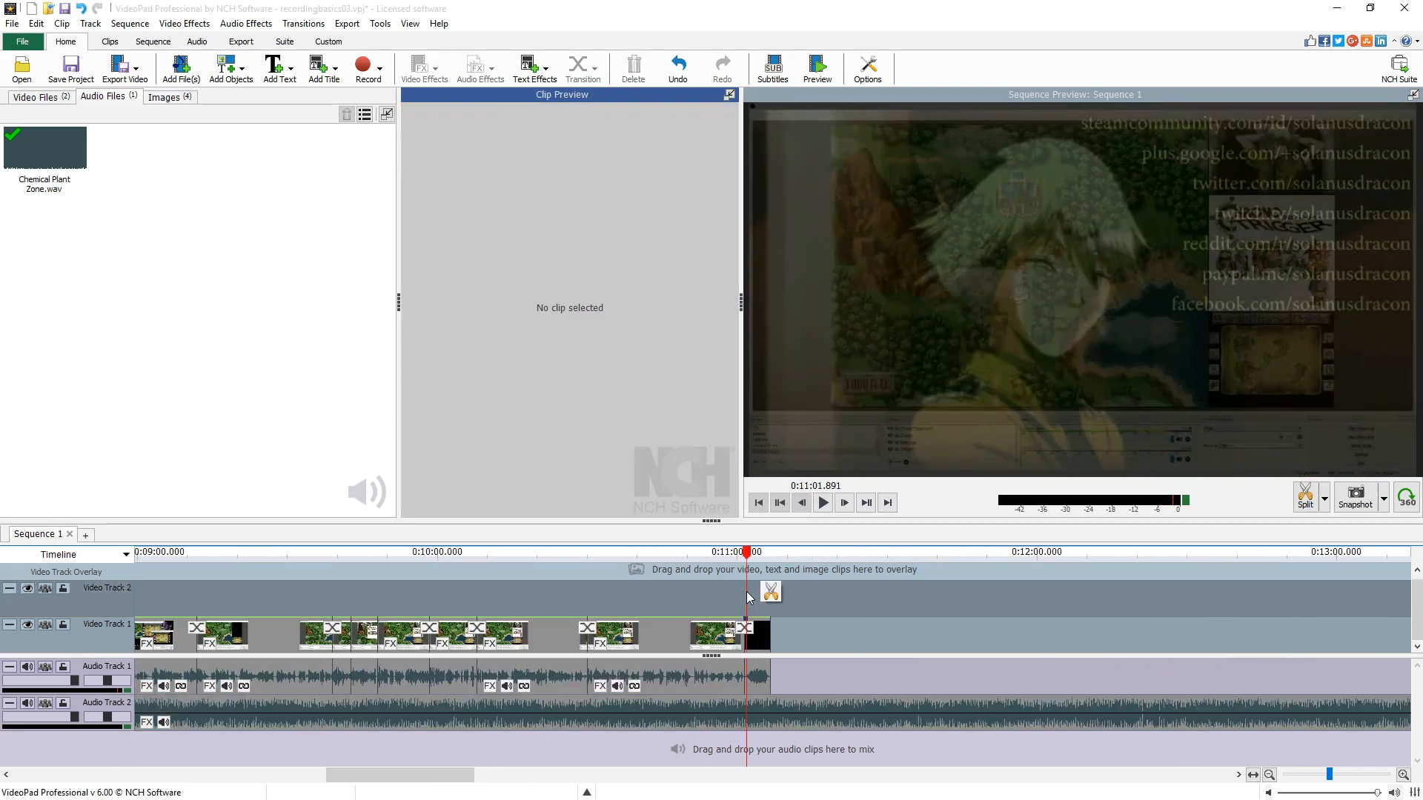
{"action": "scroll", "coordinate": [717, 606], "scroll_direction": "up", "scroll_amount": 5}
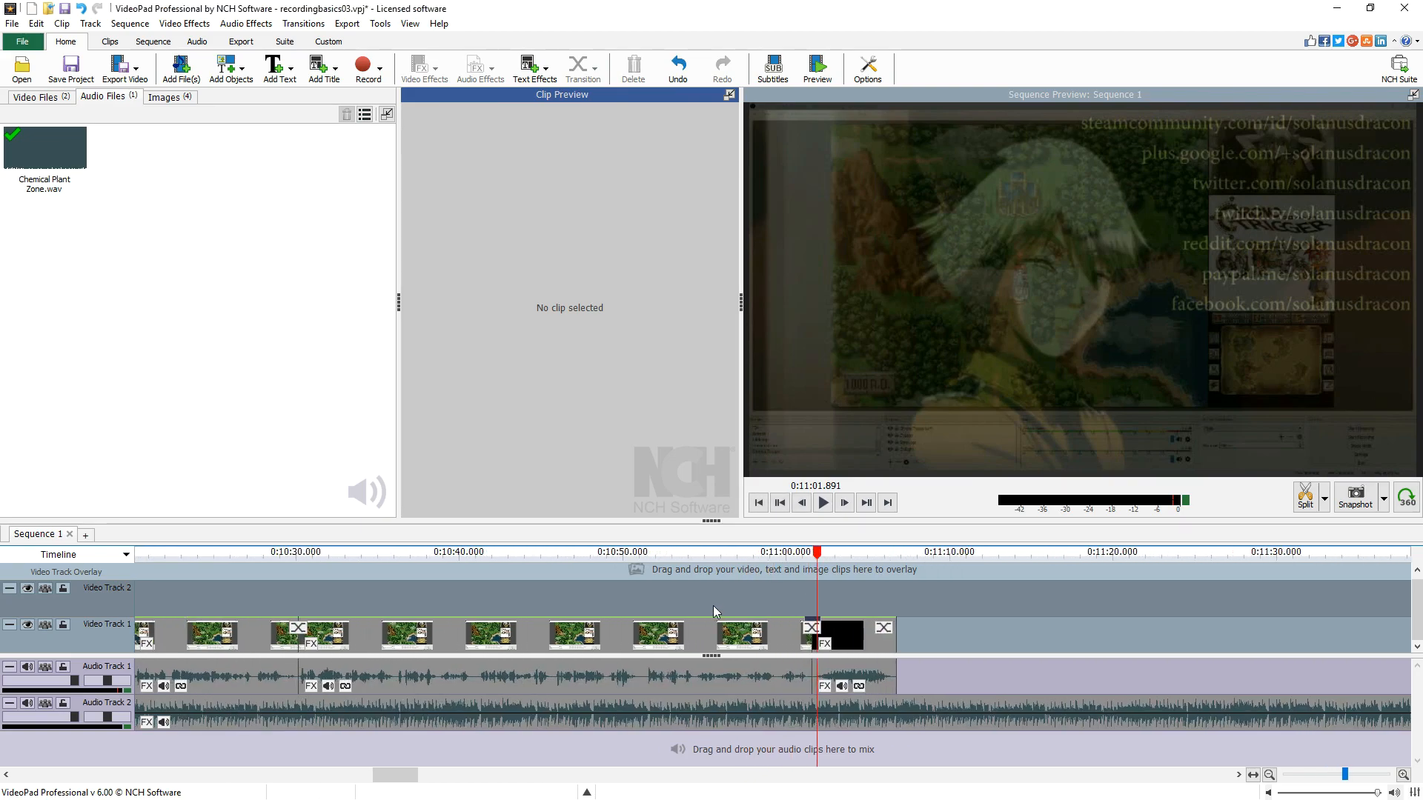
{"action": "scroll", "coordinate": [792, 598], "scroll_direction": "up", "scroll_amount": 12}
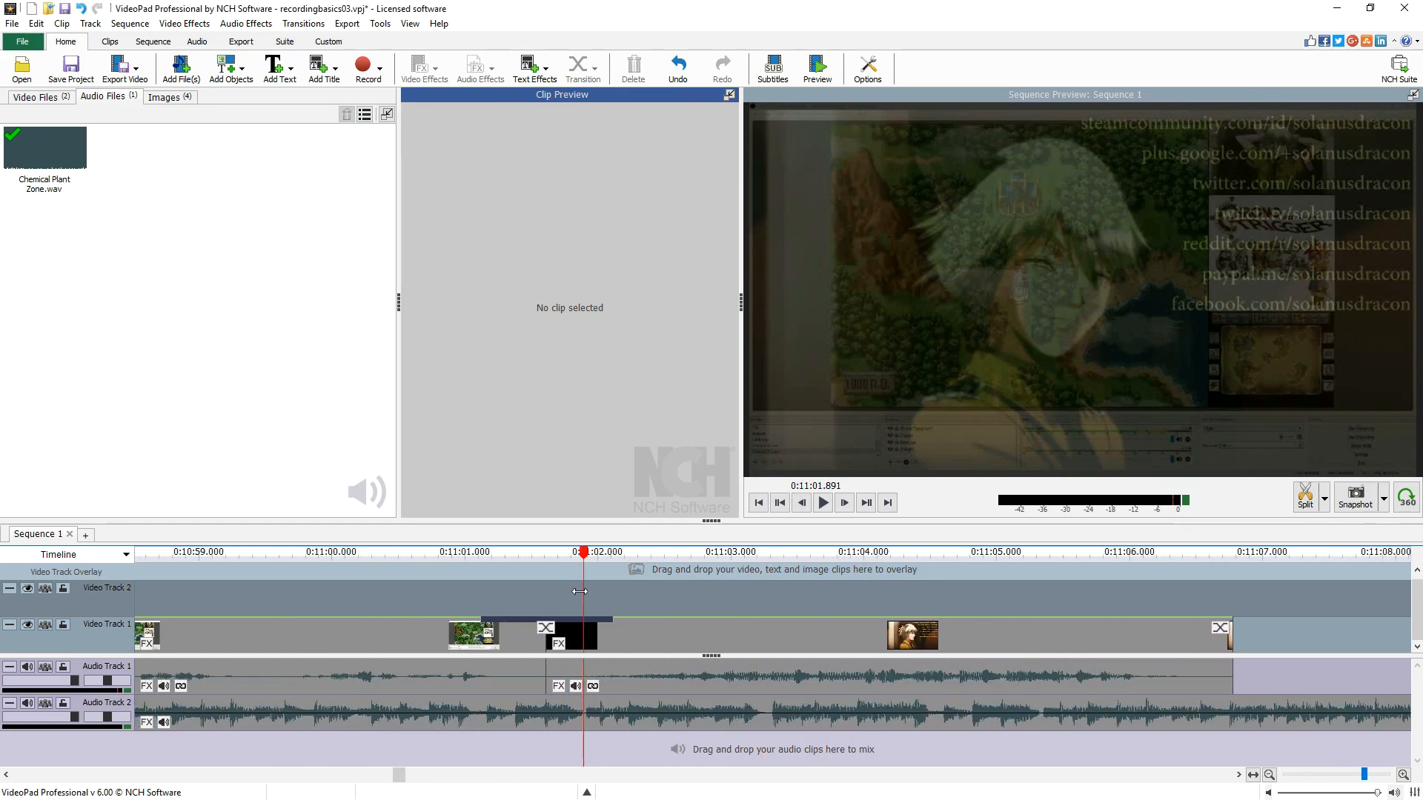
{"action": "left_click", "coordinate": [354, 609]}
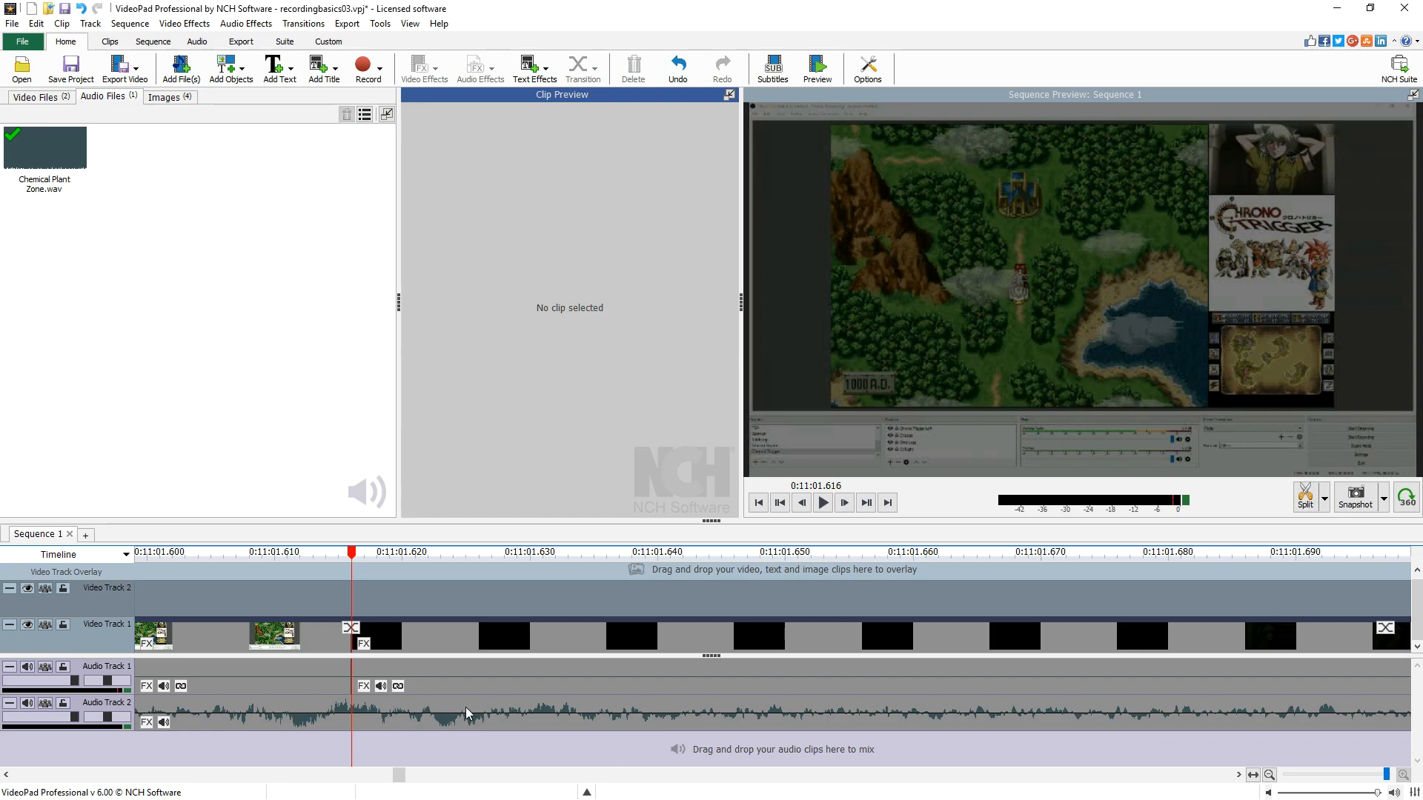
{"action": "left_click", "coordinate": [1325, 505]}
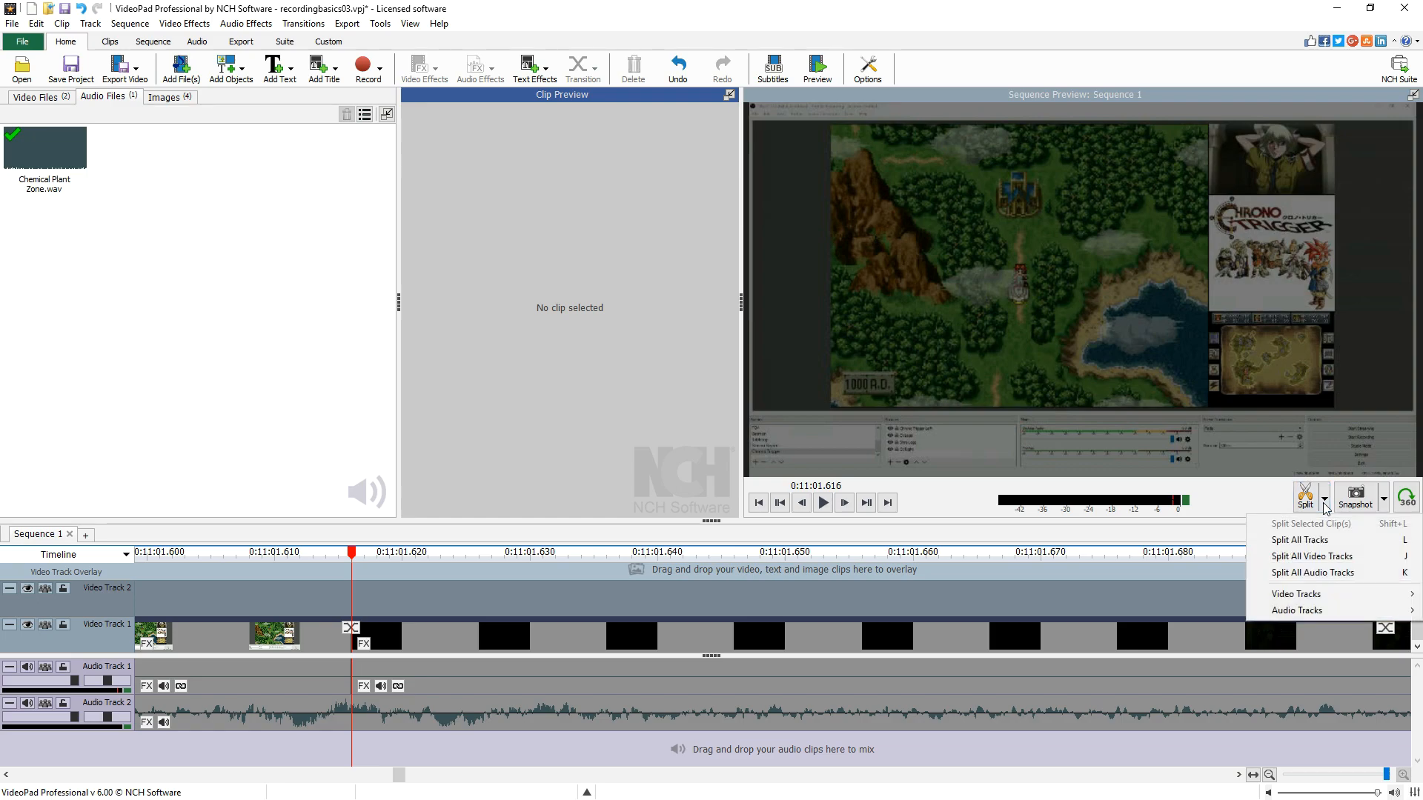
{"action": "mouse_move", "coordinate": [1326, 615]}
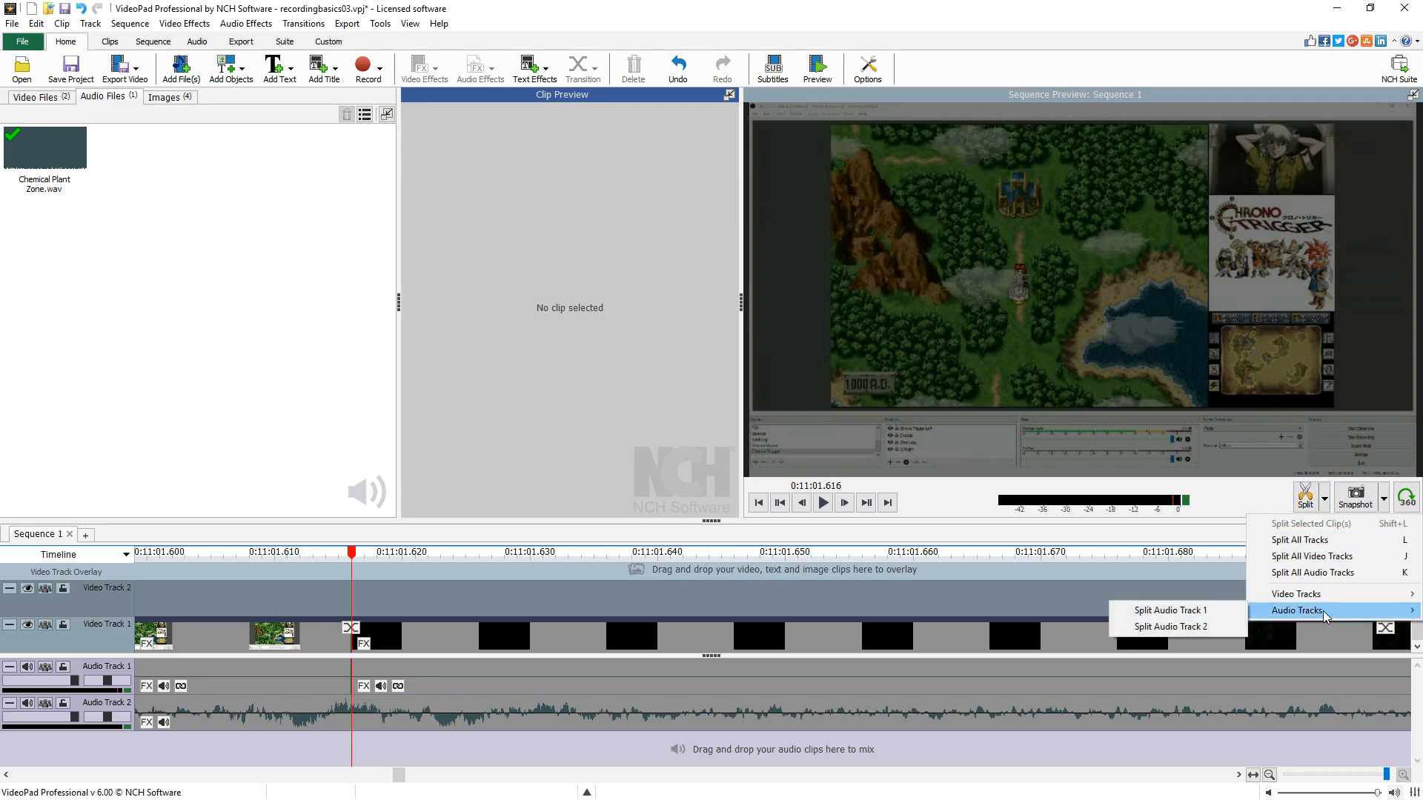
{"action": "left_click", "coordinate": [1224, 629]}
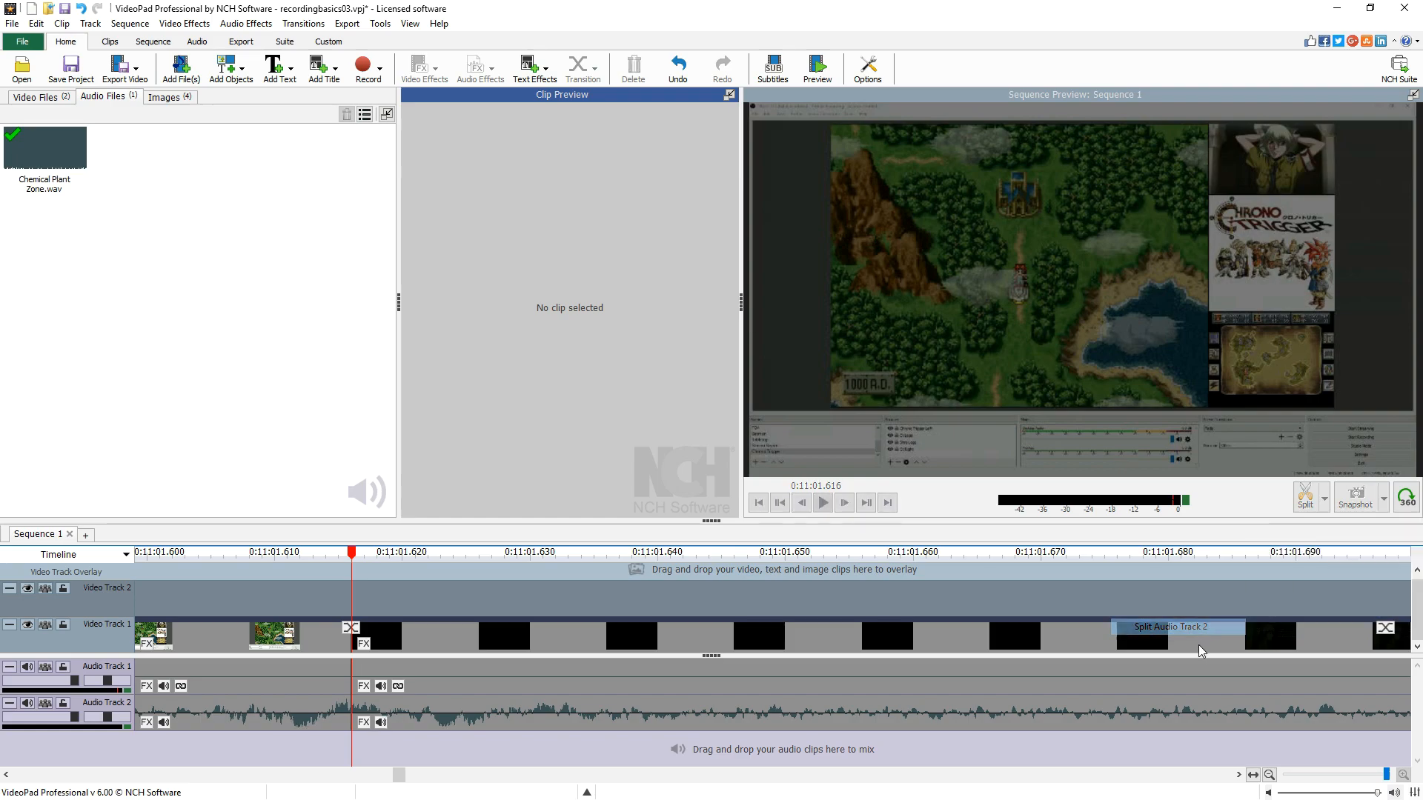
{"action": "left_click", "coordinate": [767, 725]}
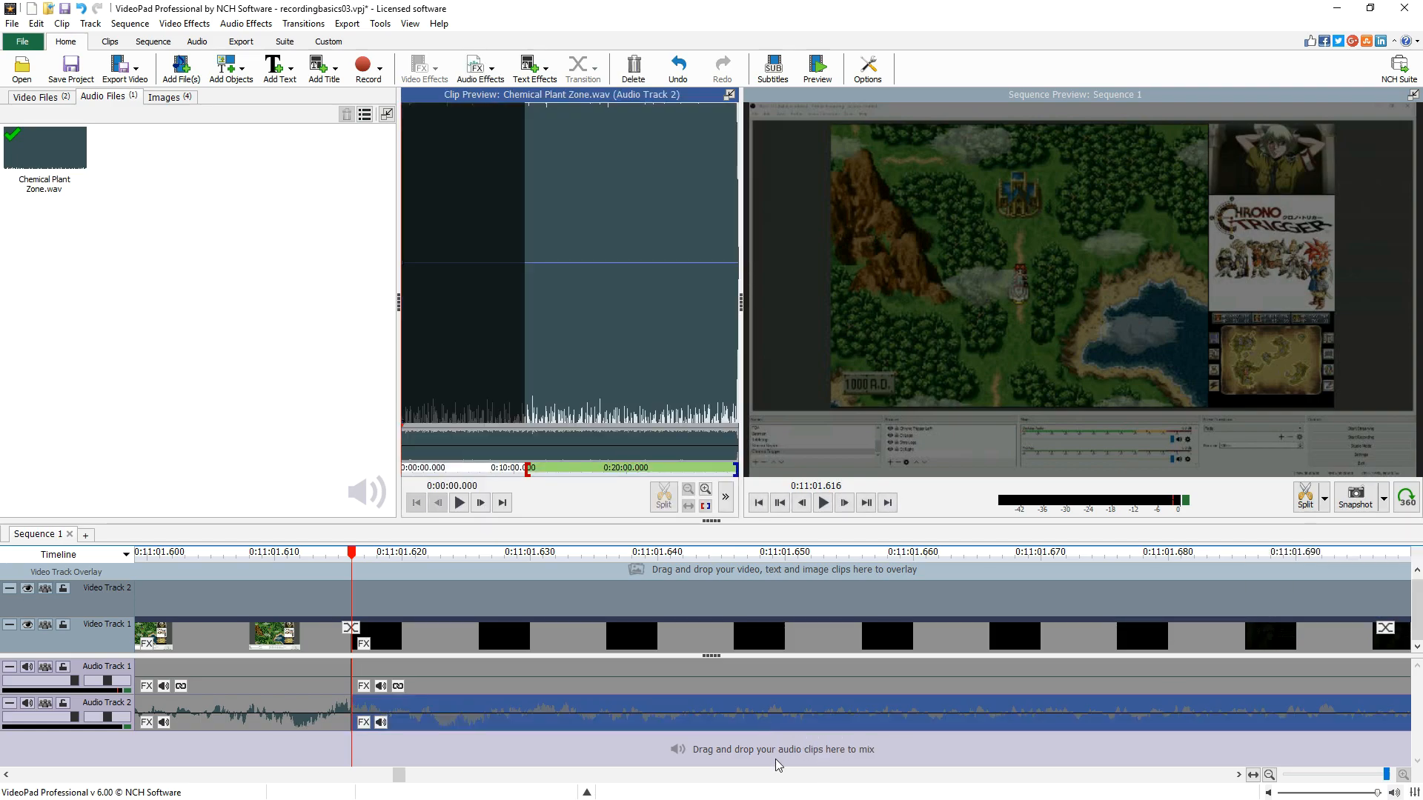
{"action": "key", "text": "Delete"}
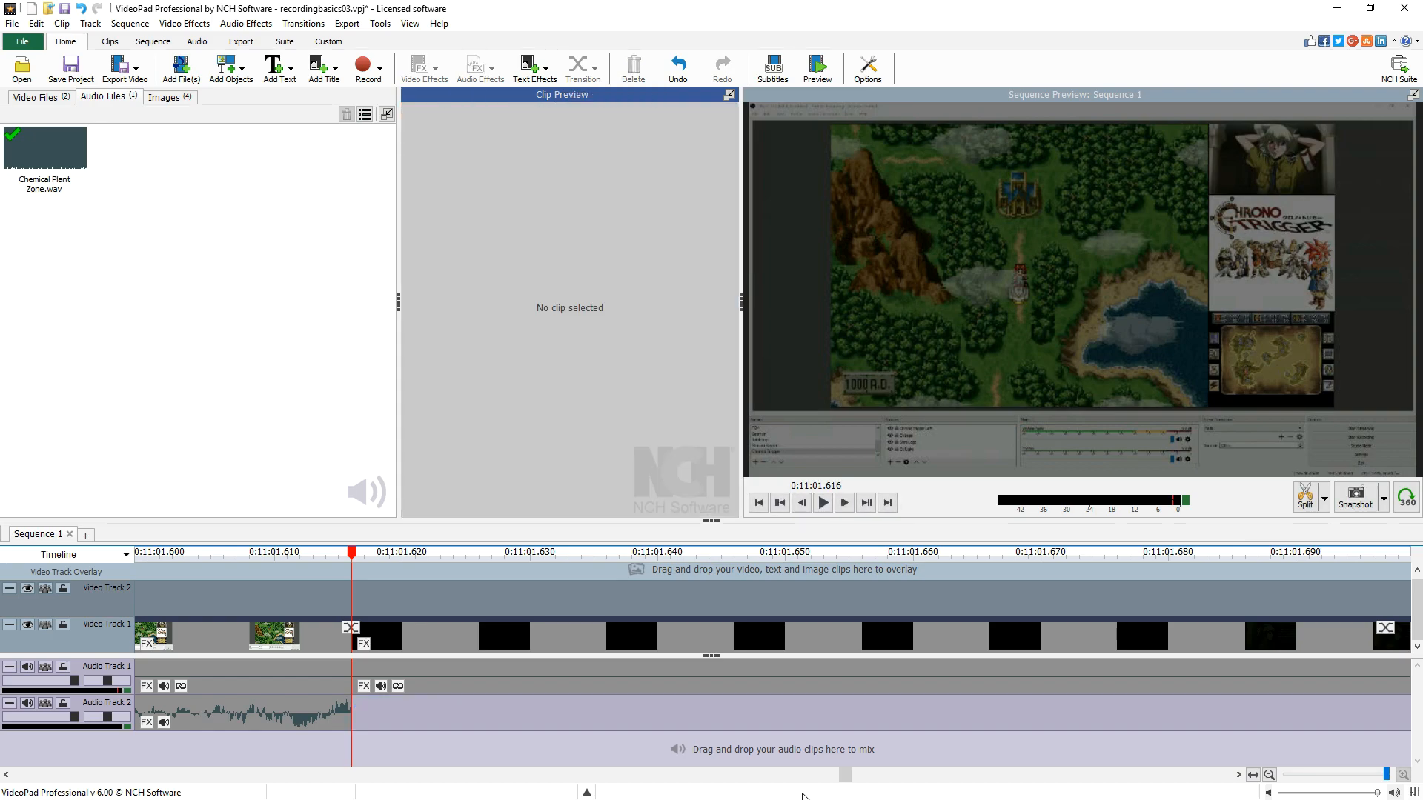
- Apply a 1.00 second fade-out to the music clip
{"action": "left_click", "coordinate": [1253, 774]}
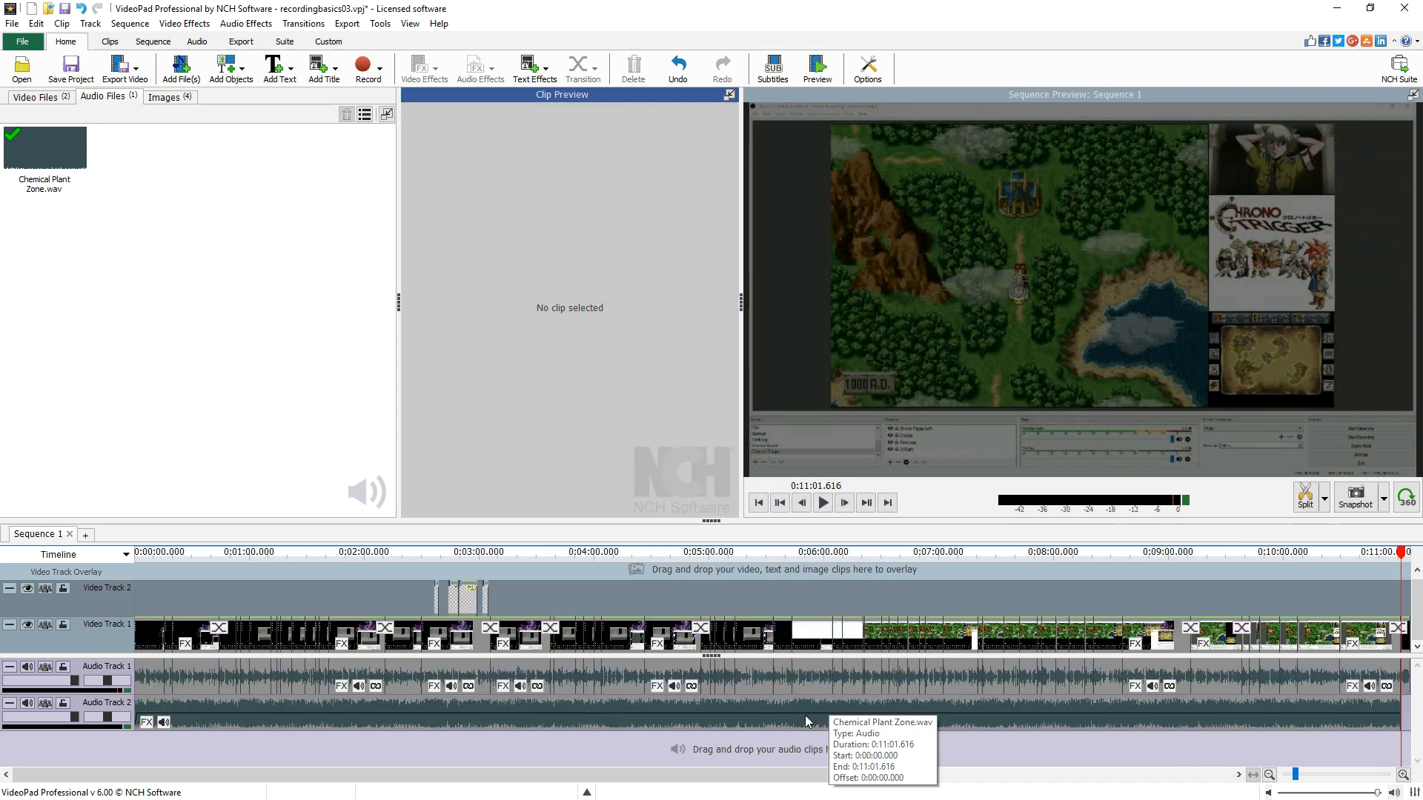
{"action": "right_click", "coordinate": [1308, 718]}
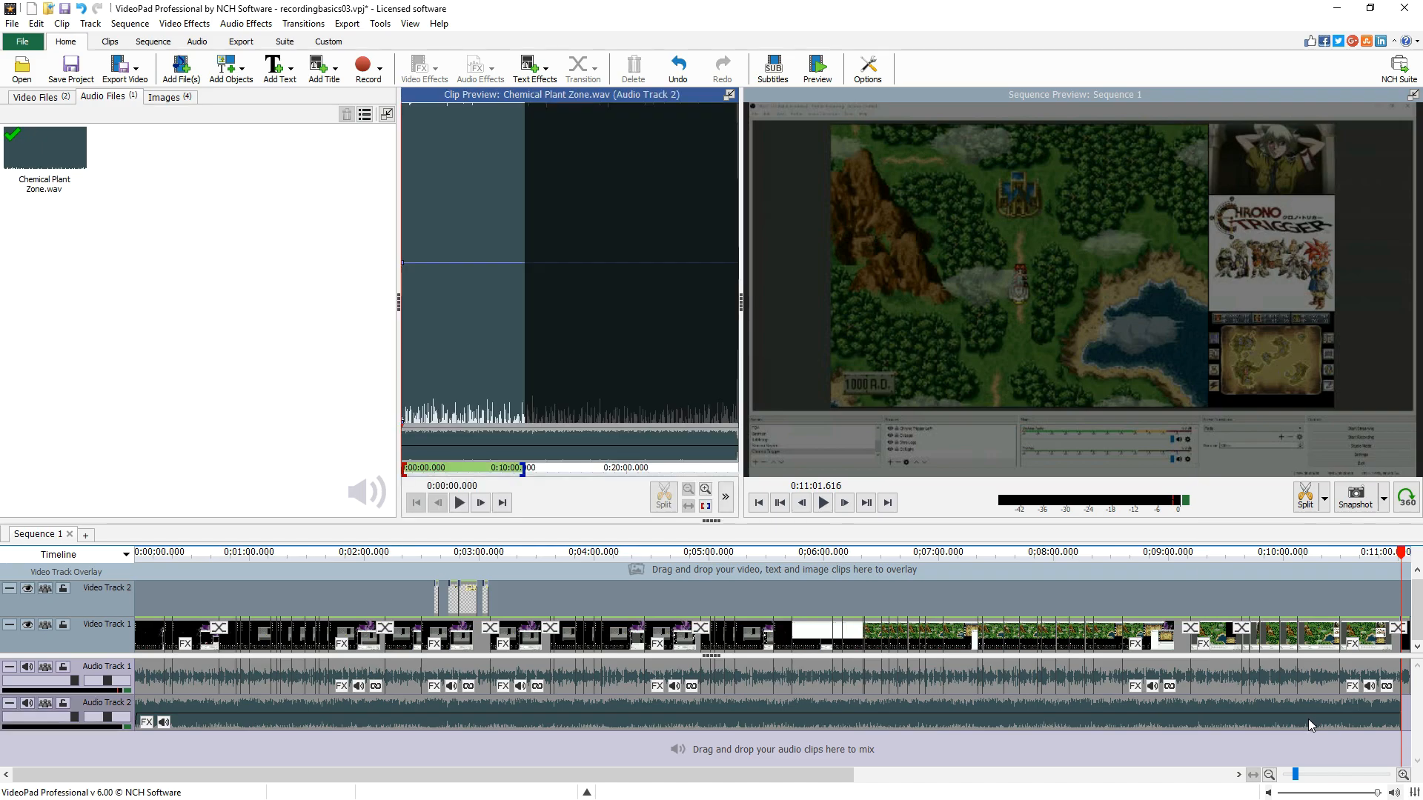
{"action": "left_click", "coordinate": [1278, 629]}
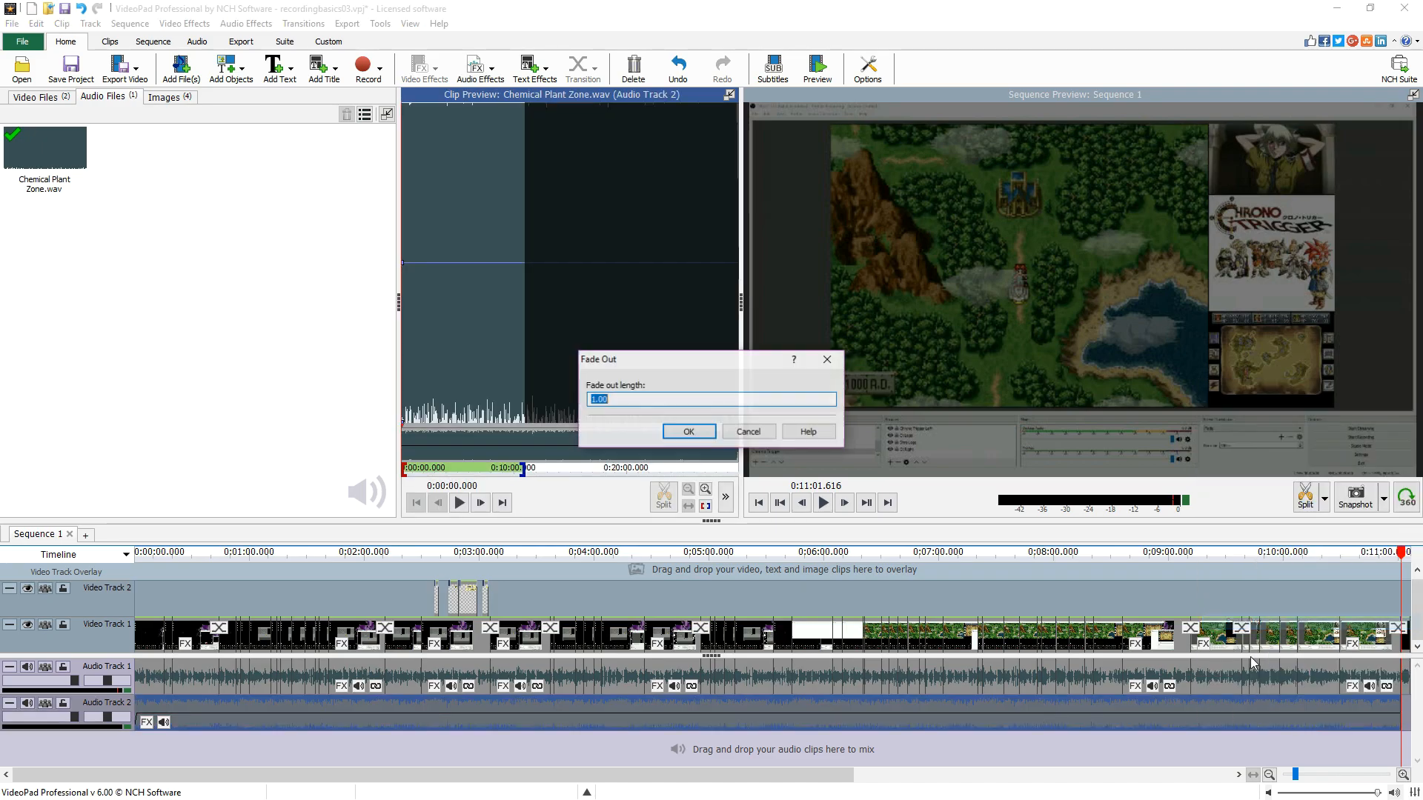
{"action": "key", "text": "Return"}
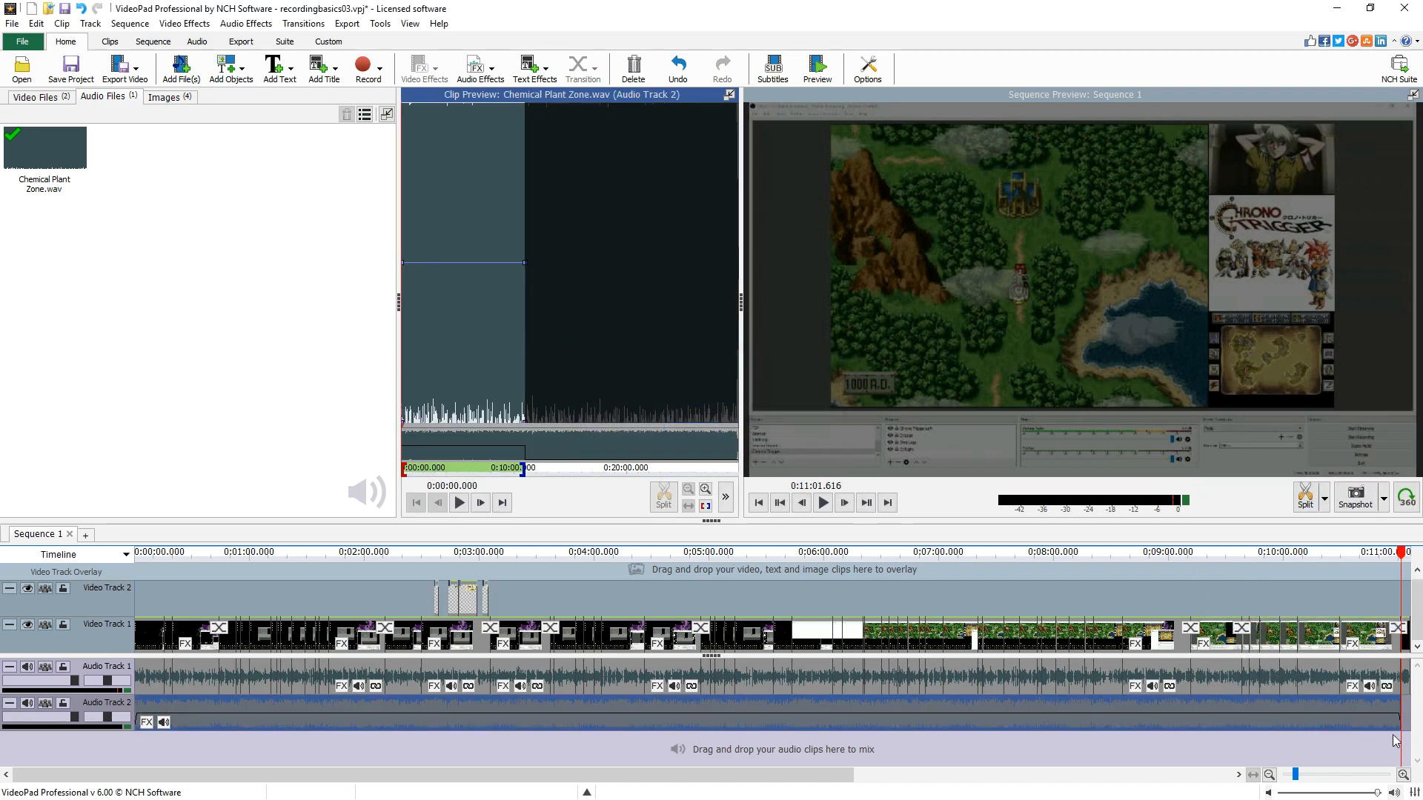
- Play the sequence from the start to preview the music alongside the recording
{"action": "scroll", "coordinate": [1375, 726], "scroll_direction": "up", "scroll_amount": 5}
{"action": "key", "text": "End"}
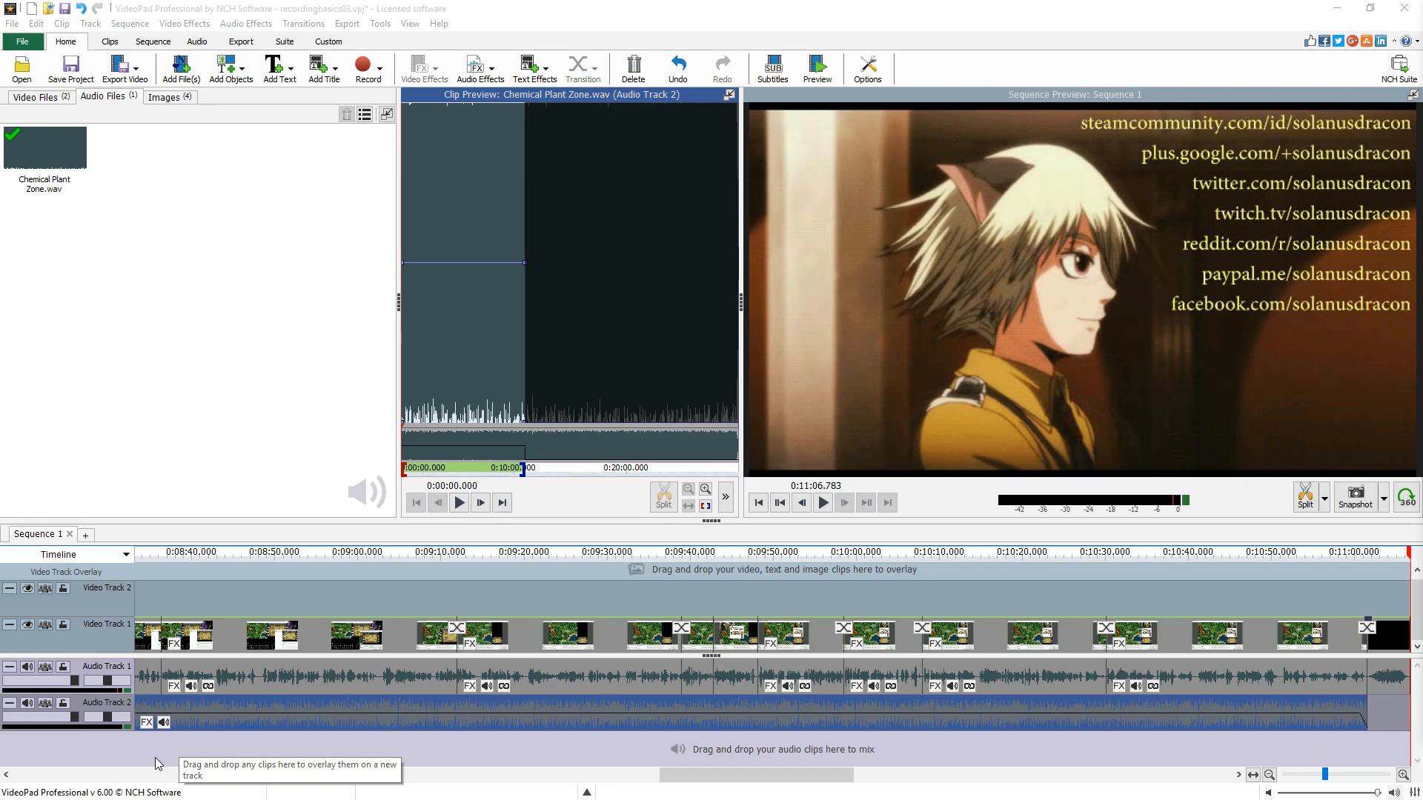
{"action": "left_click", "coordinate": [280, 747]}
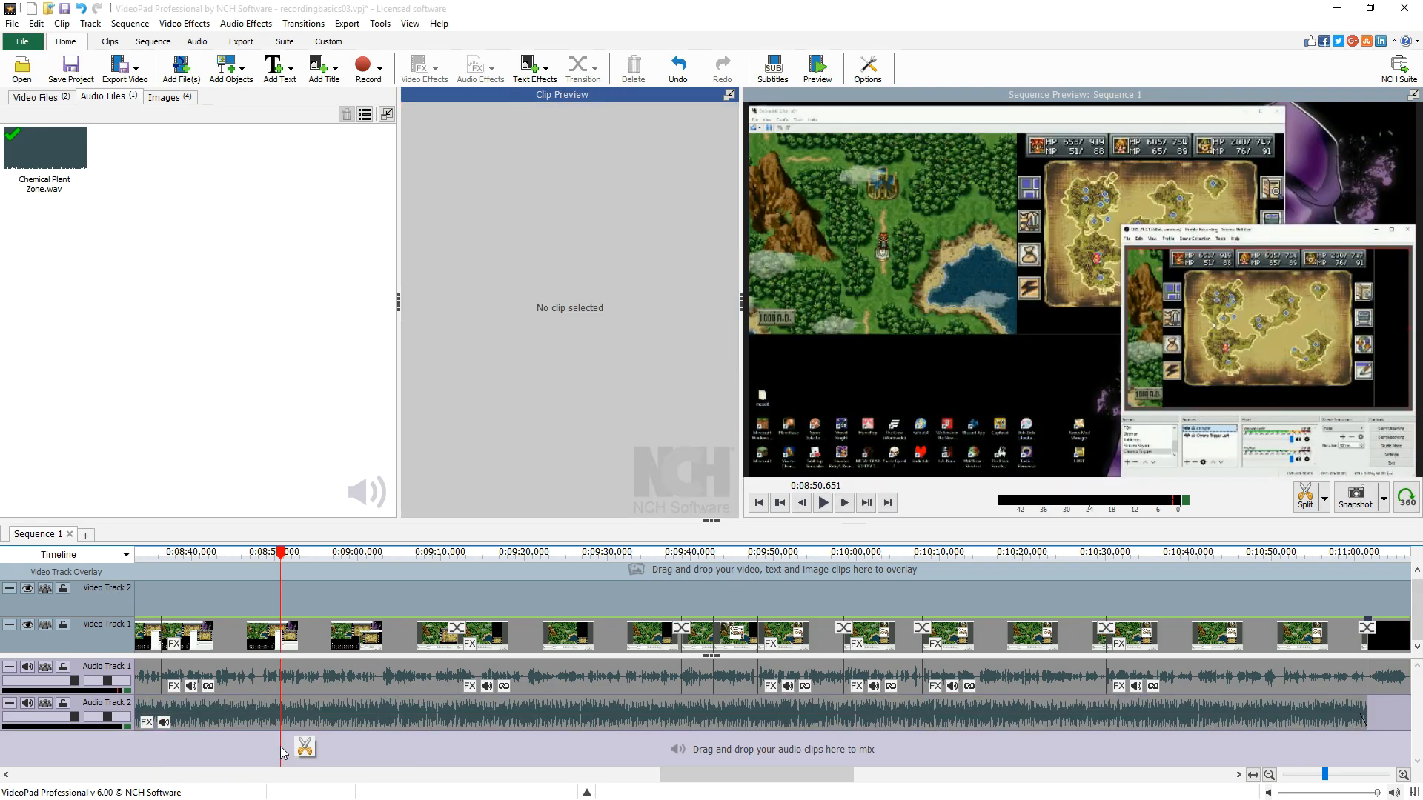
{"action": "key", "text": "Home"}
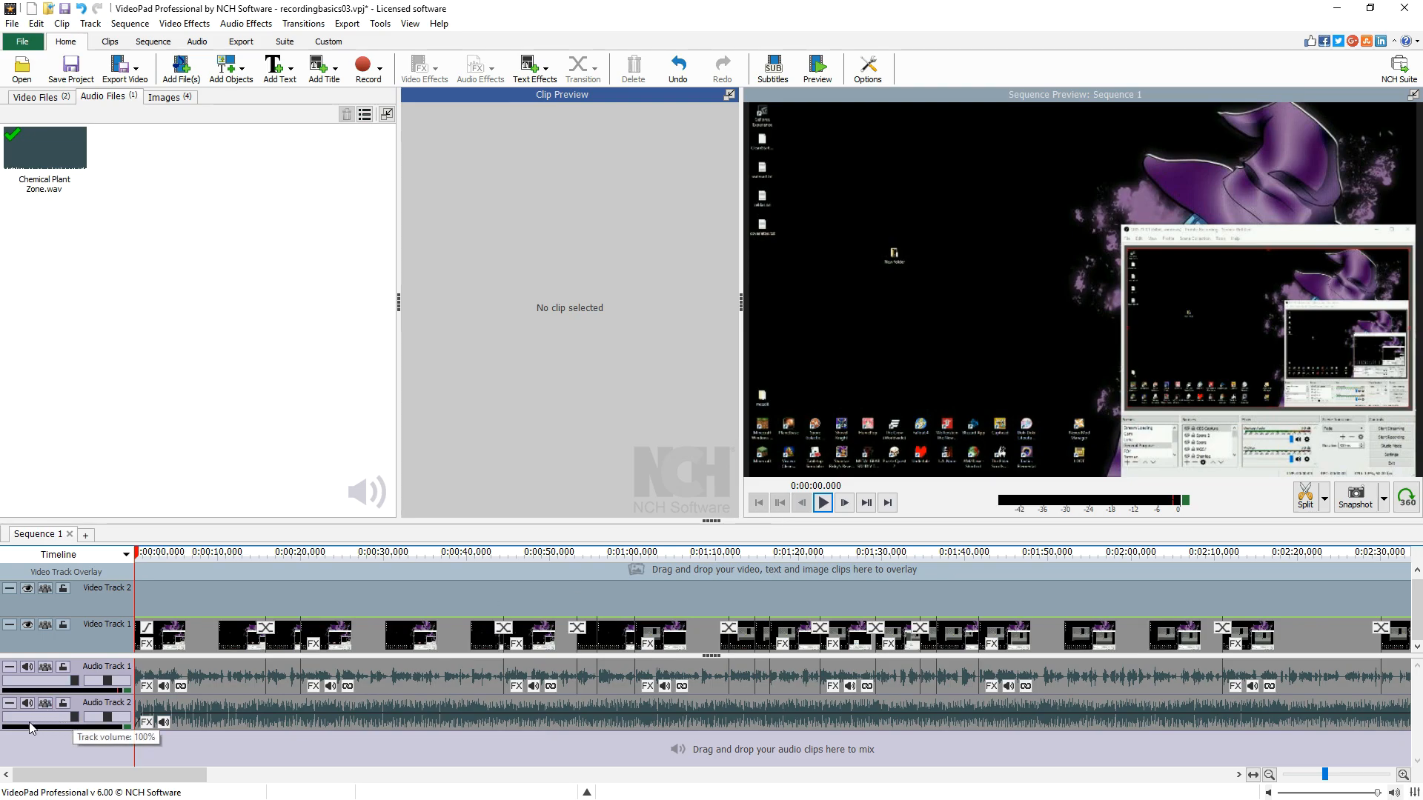
{"action": "left_click", "coordinate": [823, 503]}
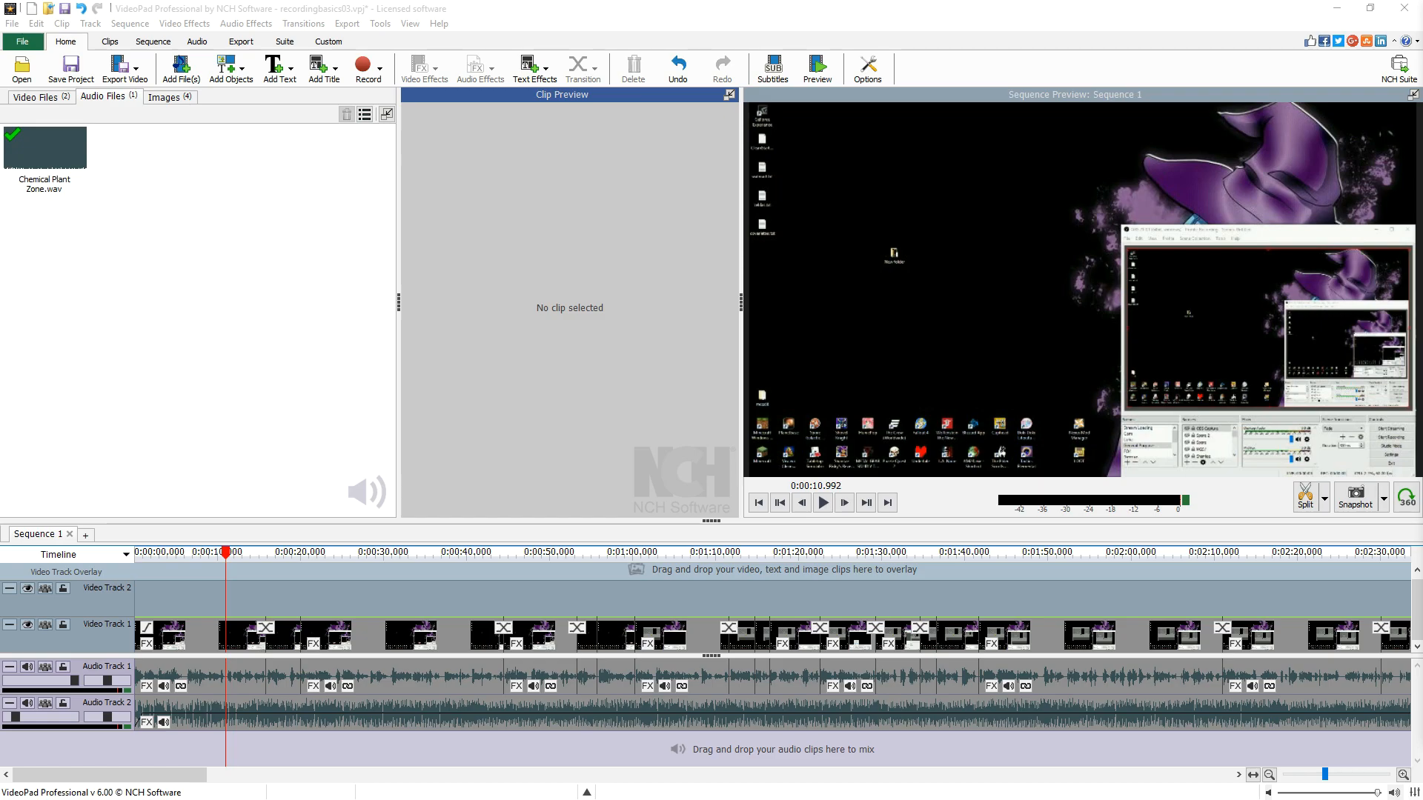
- Open the video export to file and set the file format to .avi
{"action": "left_click", "coordinate": [127, 77]}
{"action": "left_click", "coordinate": [135, 98]}
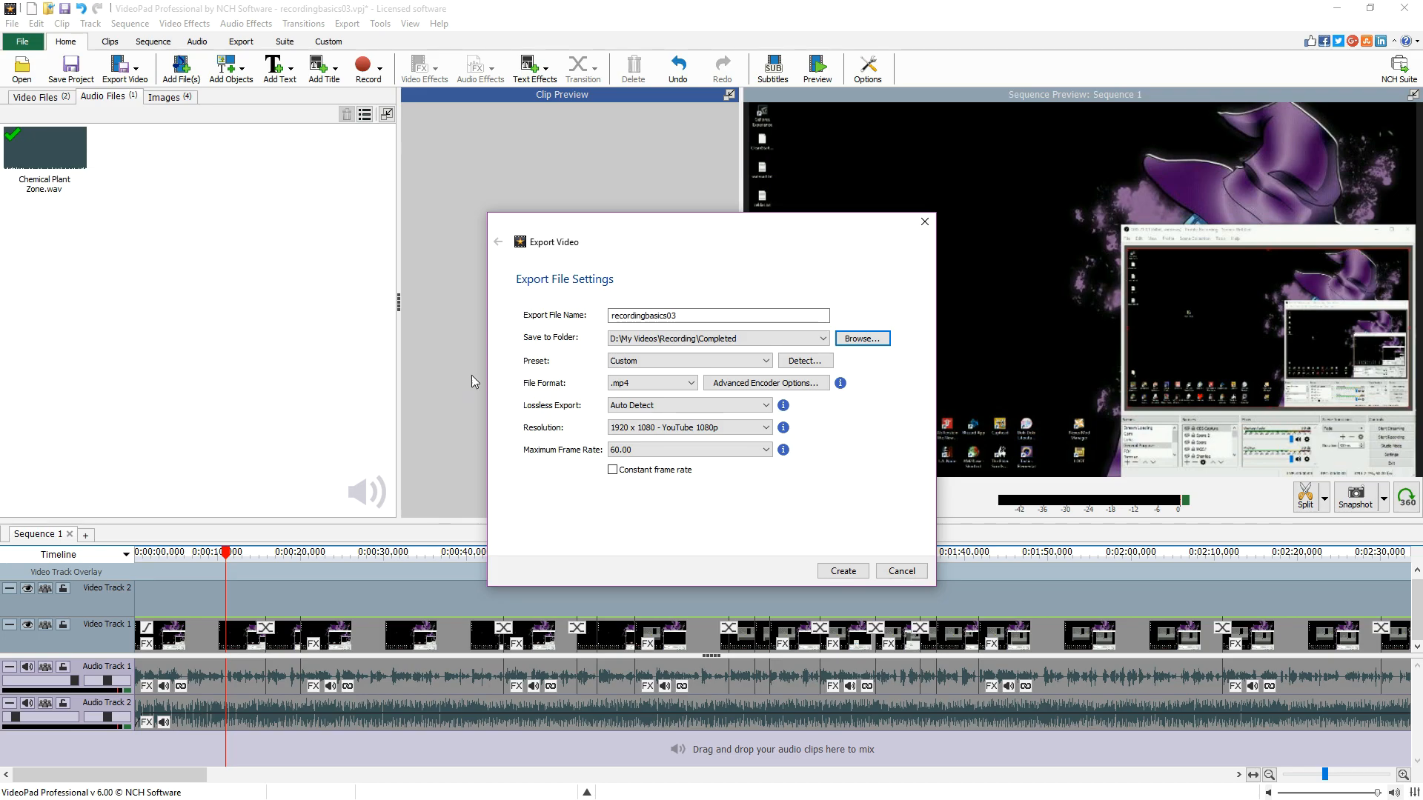
{"action": "left_click", "coordinate": [643, 395]}
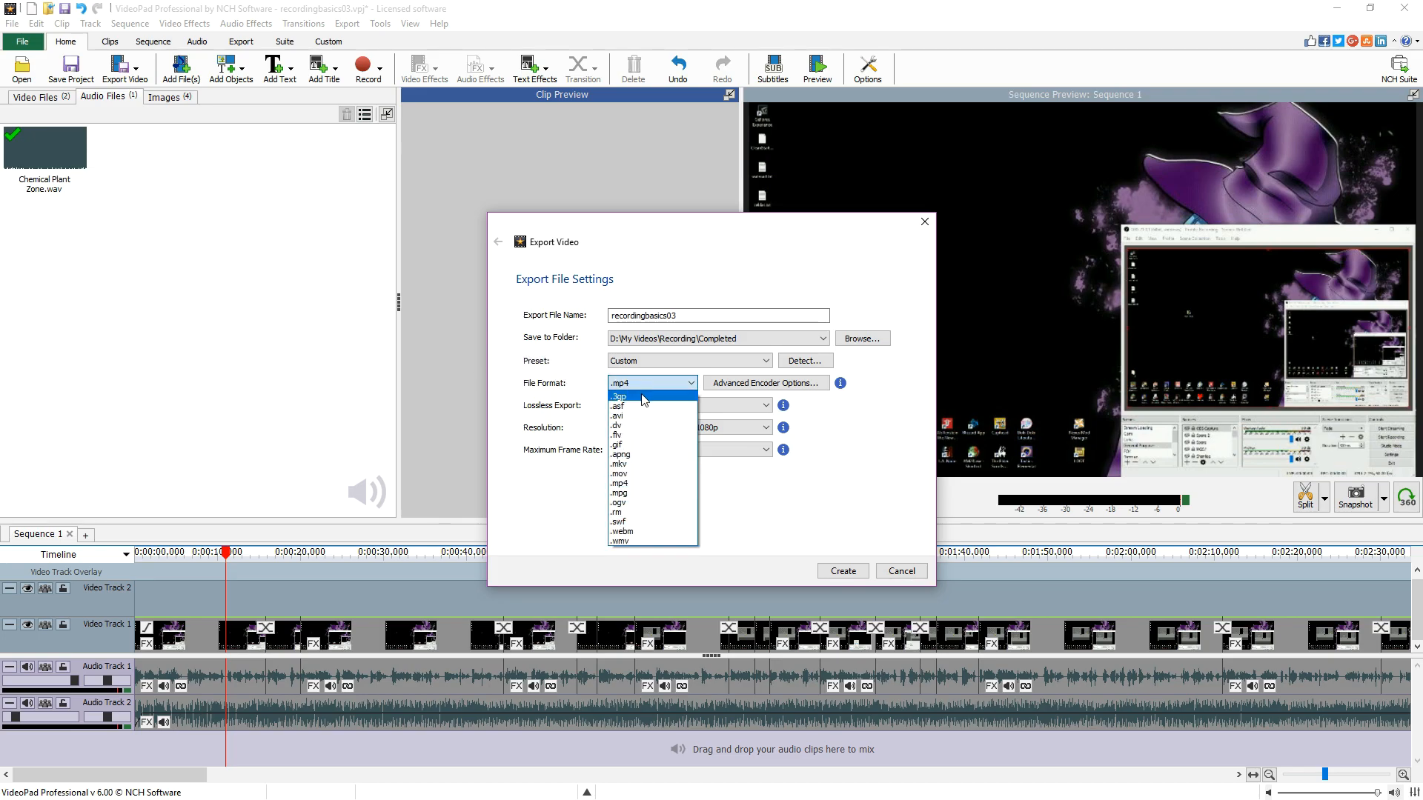
{"action": "left_click", "coordinate": [643, 422]}
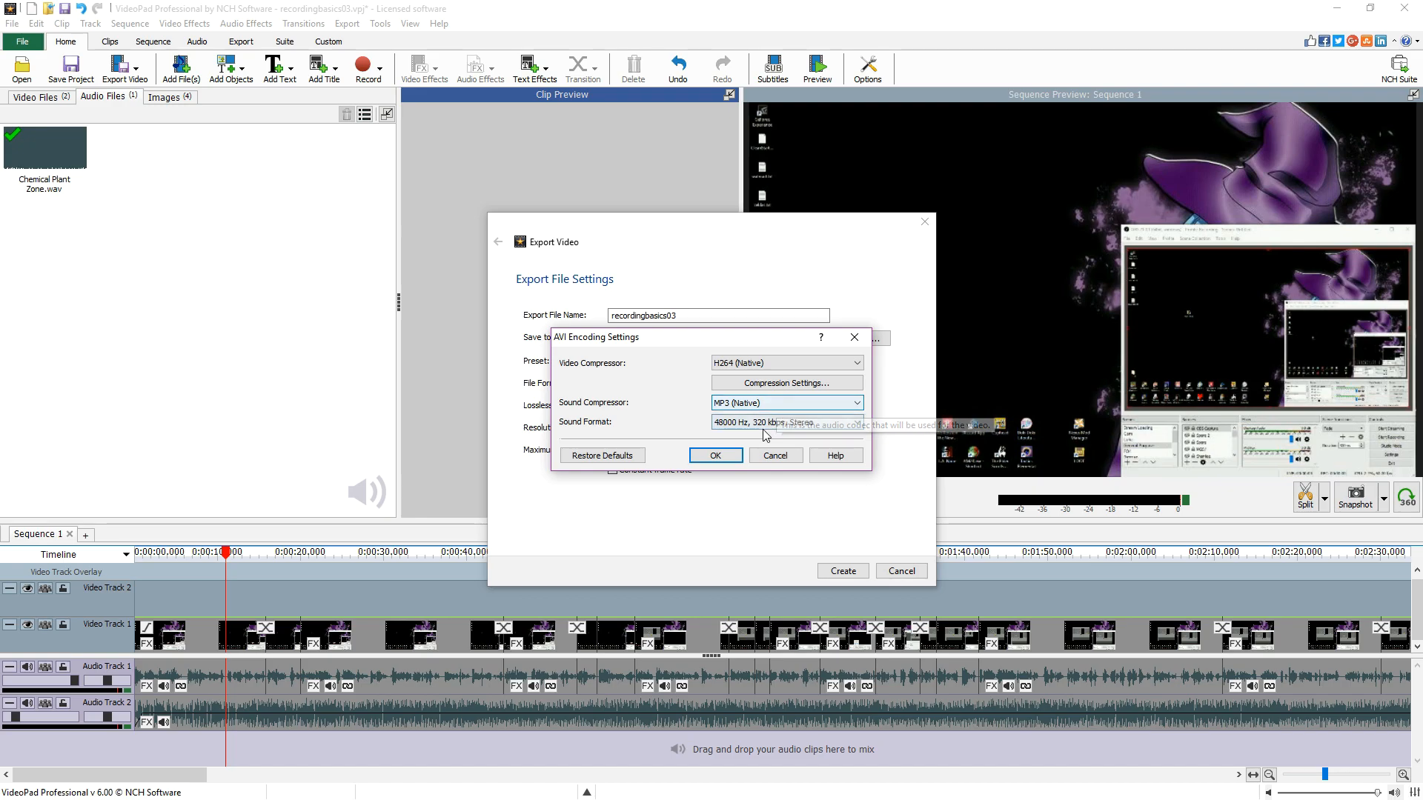
- In the AVI encoding settings, set the H.264 video quality to High Quality / Larger Filesize and confirm
{"action": "left_click", "coordinate": [765, 423]}
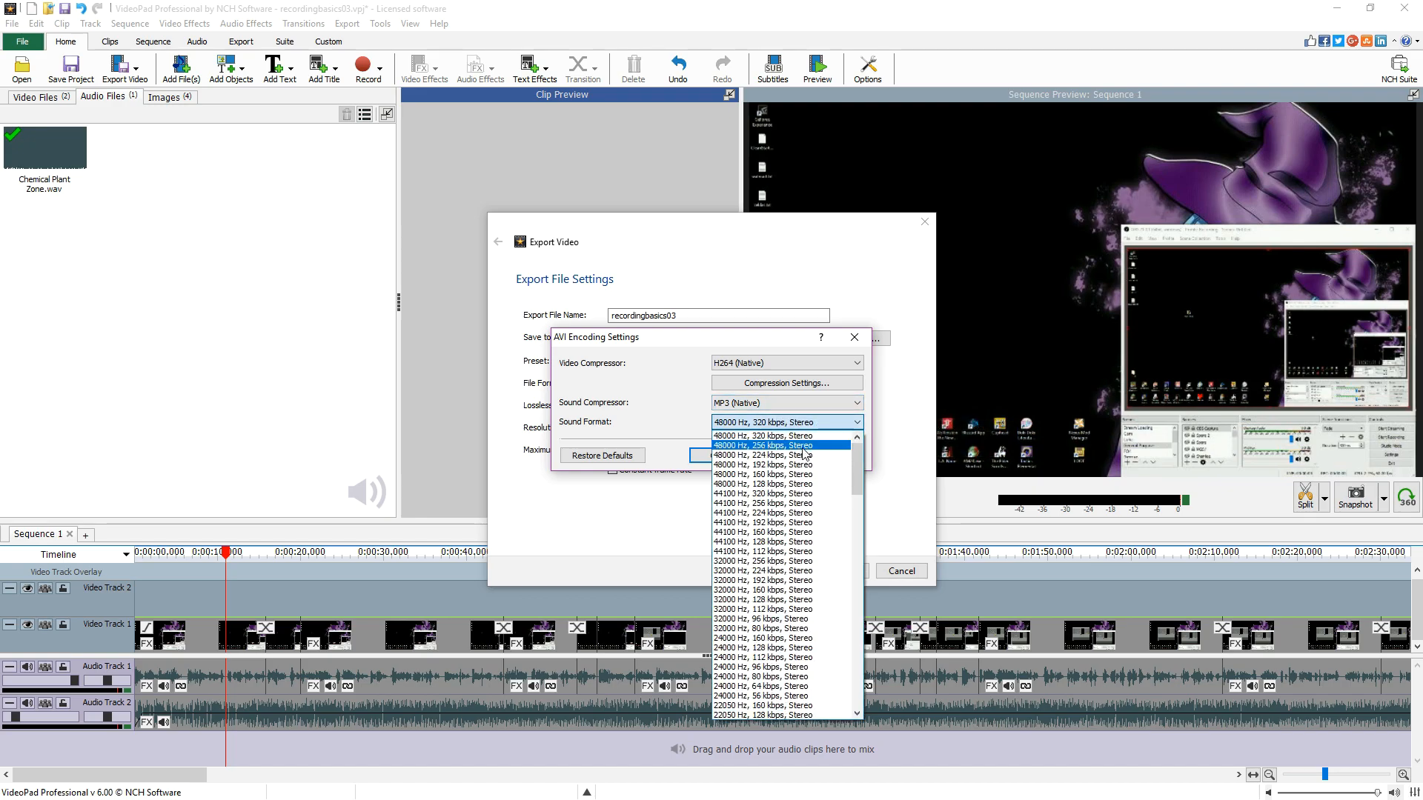
{"action": "left_click", "coordinate": [667, 416]}
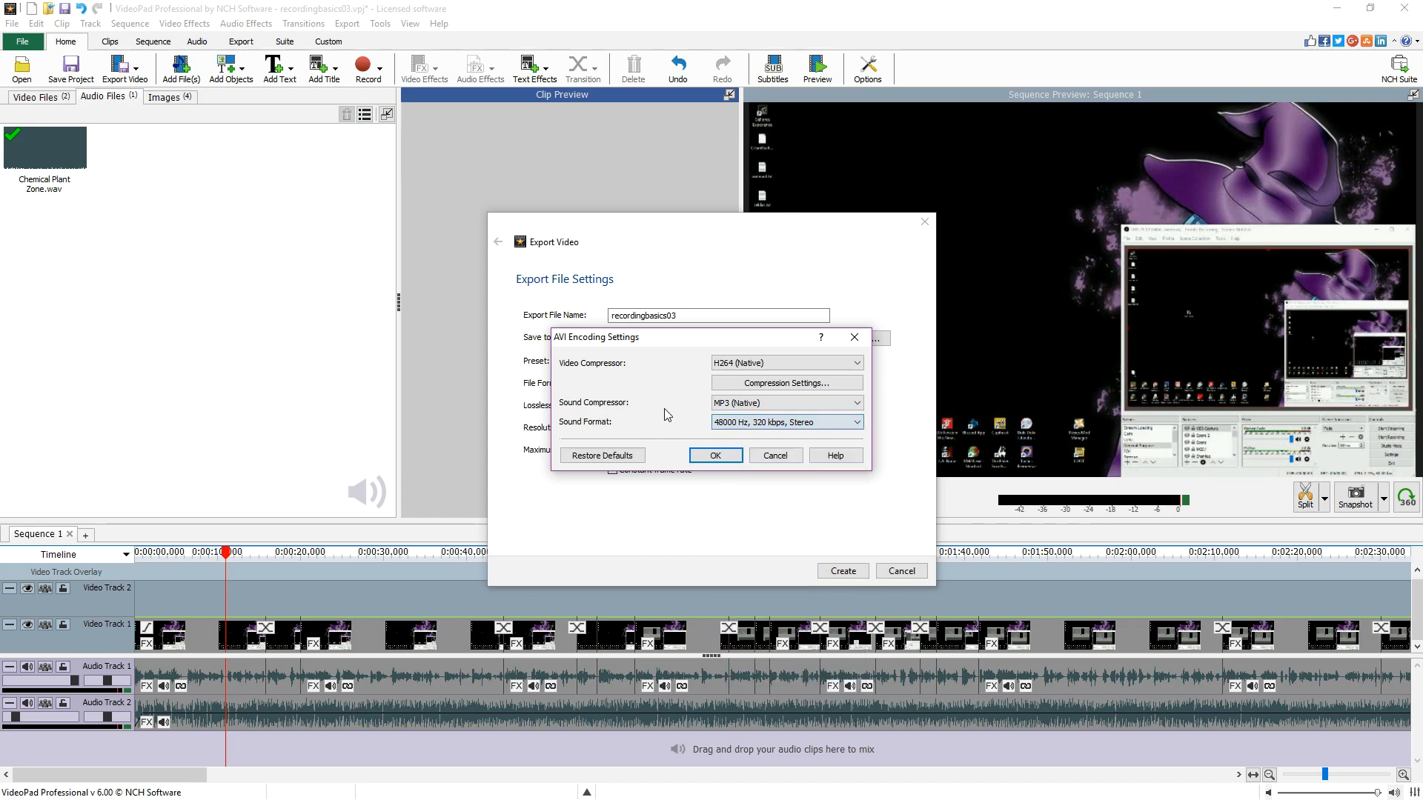
{"action": "left_click", "coordinate": [738, 386]}
{"action": "left_click", "coordinate": [842, 385]}
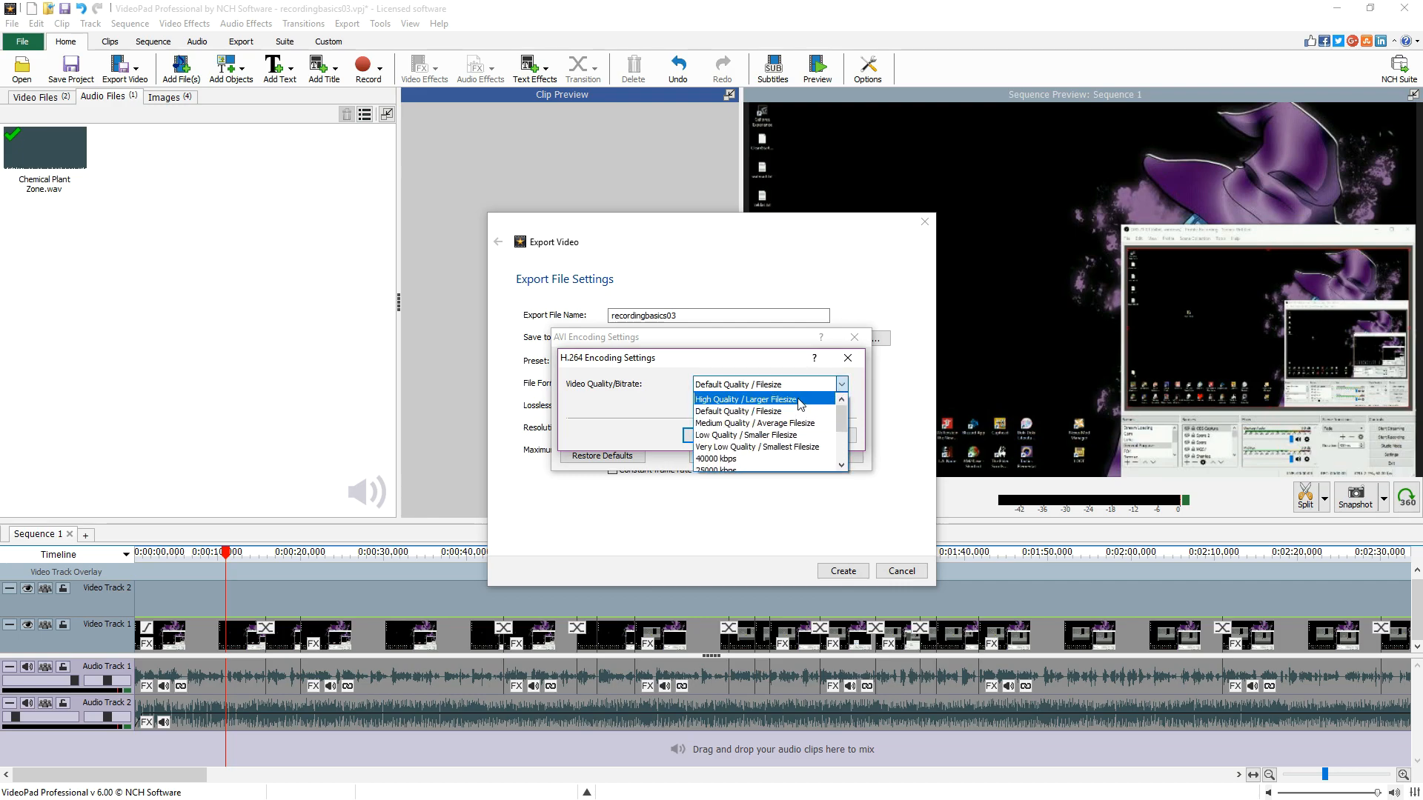
{"action": "mouse_move", "coordinate": [842, 419]}
{"action": "left_mouse_down"}
{"action": "mouse_move", "coordinate": [842, 442]}
{"action": "mouse_move", "coordinate": [841, 416]}
{"action": "left_mouse_up"}
{"action": "left_click", "coordinate": [771, 399]}
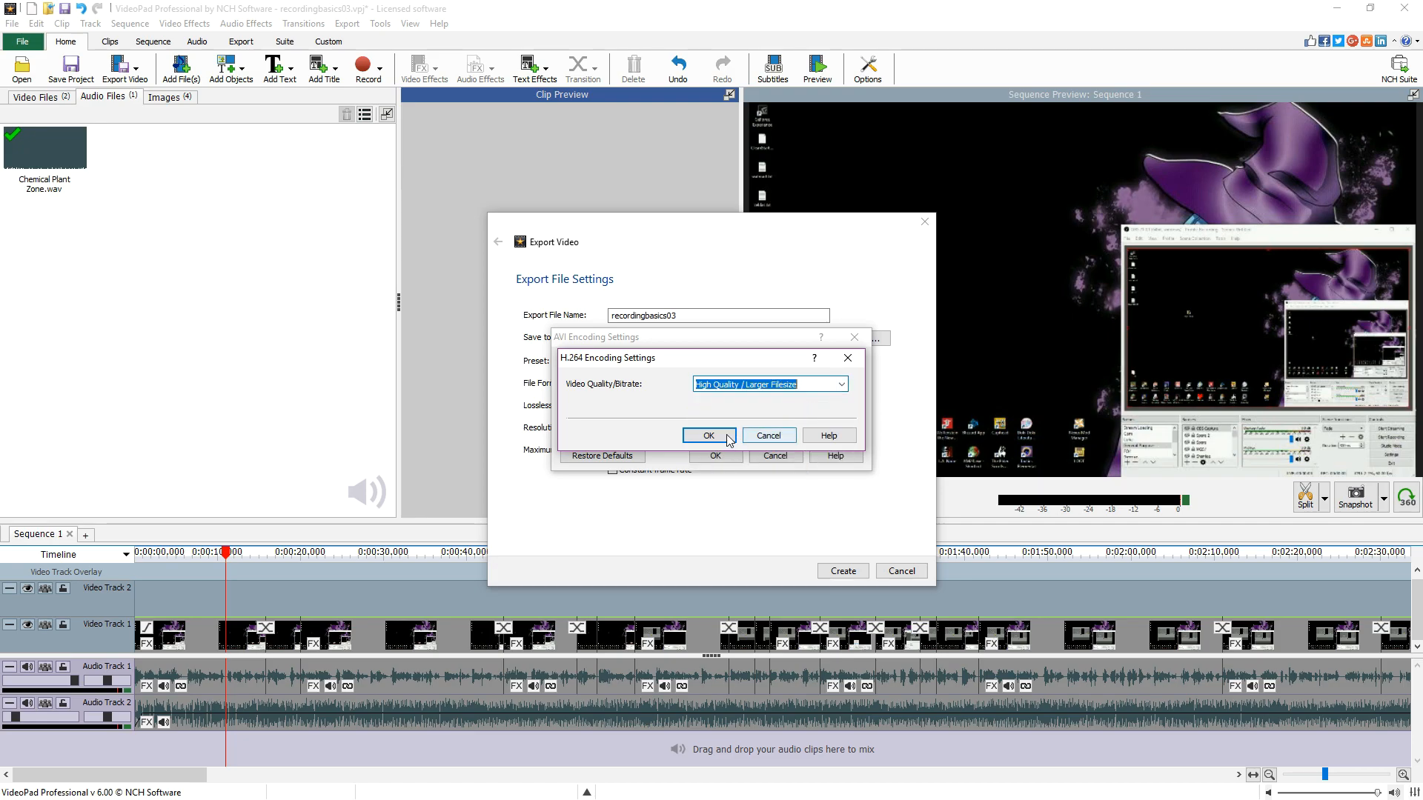
{"action": "left_click", "coordinate": [710, 437]}
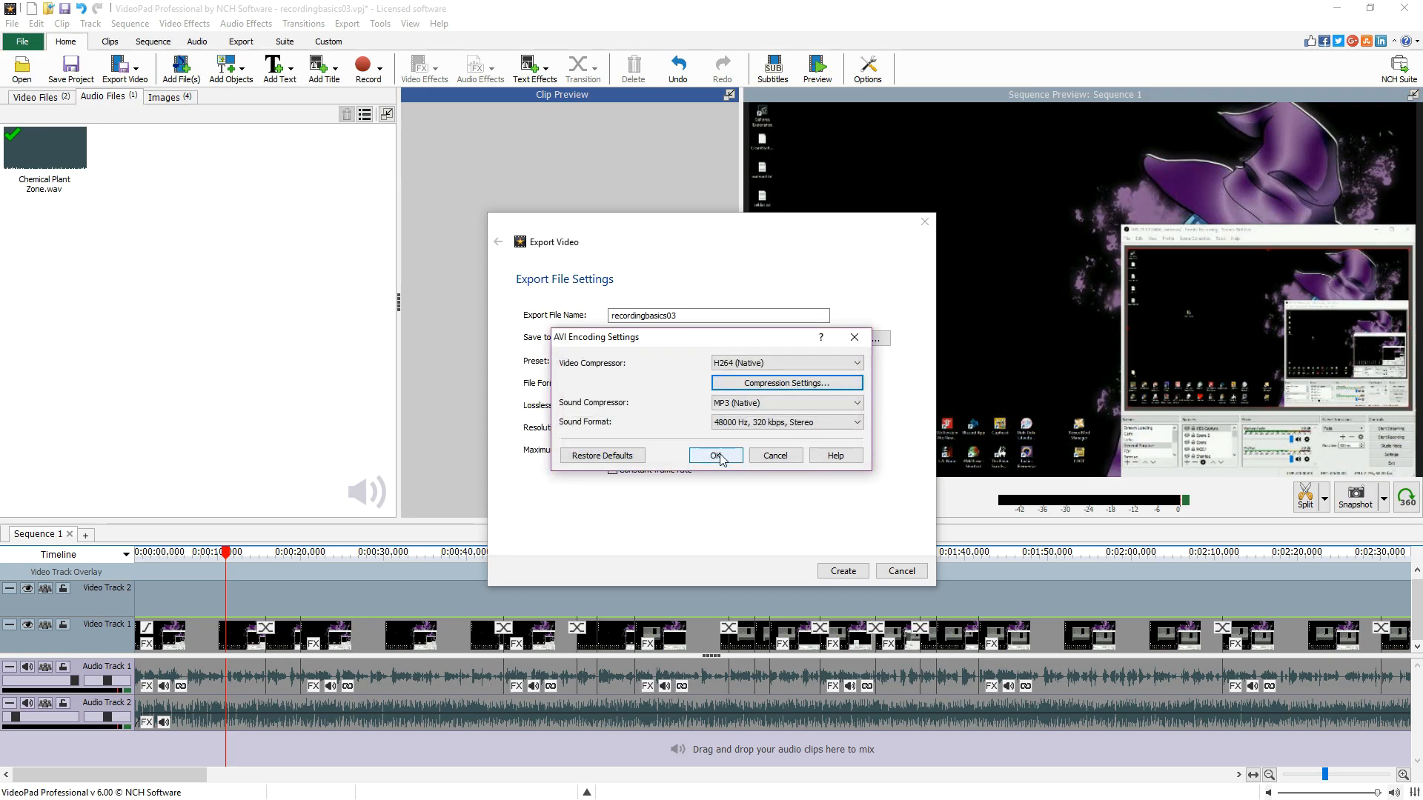
{"action": "left_click", "coordinate": [716, 456]}
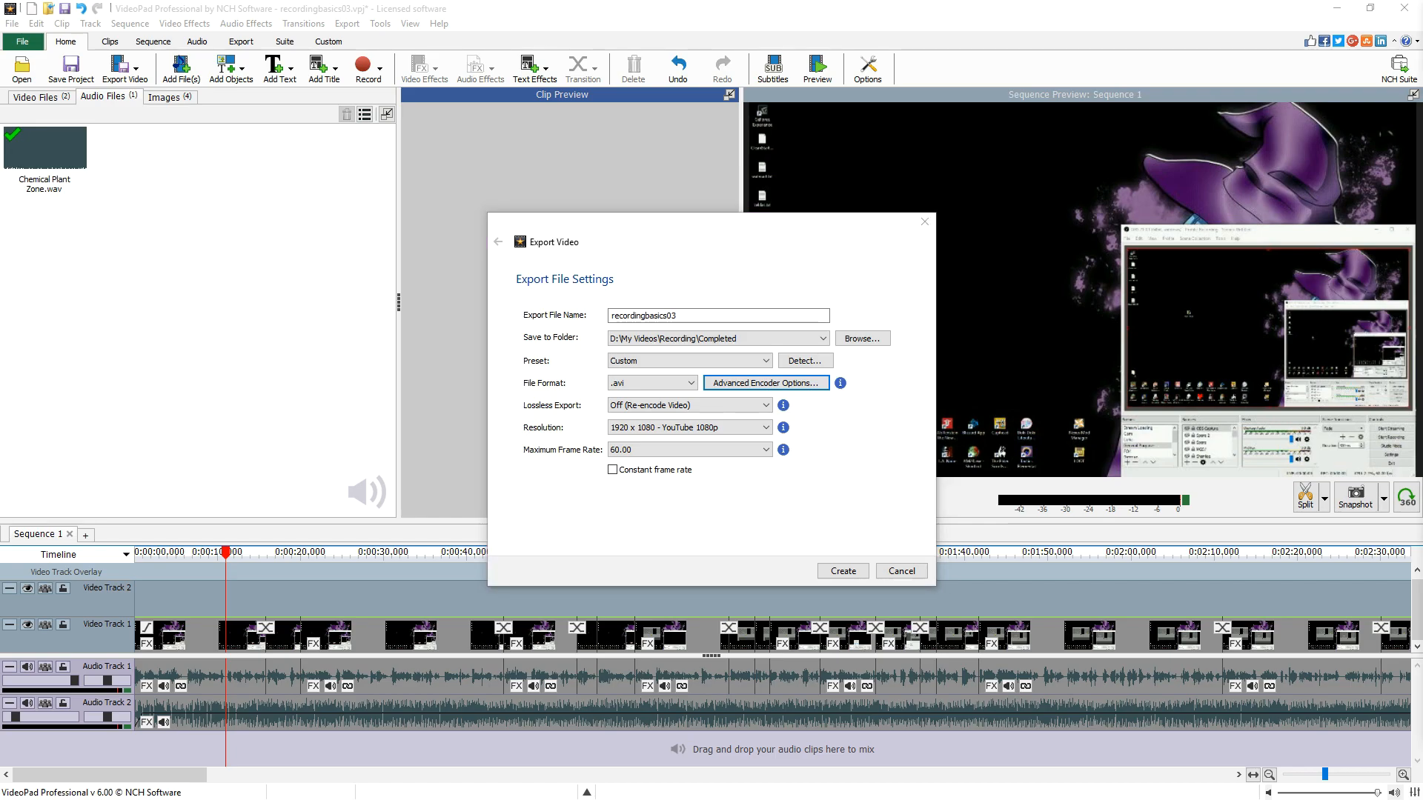
- Enable constant frame rate and create the recordingbasics03 export
{"action": "left_click", "coordinate": [652, 405]}
{"action": "left_click", "coordinate": [655, 473]}
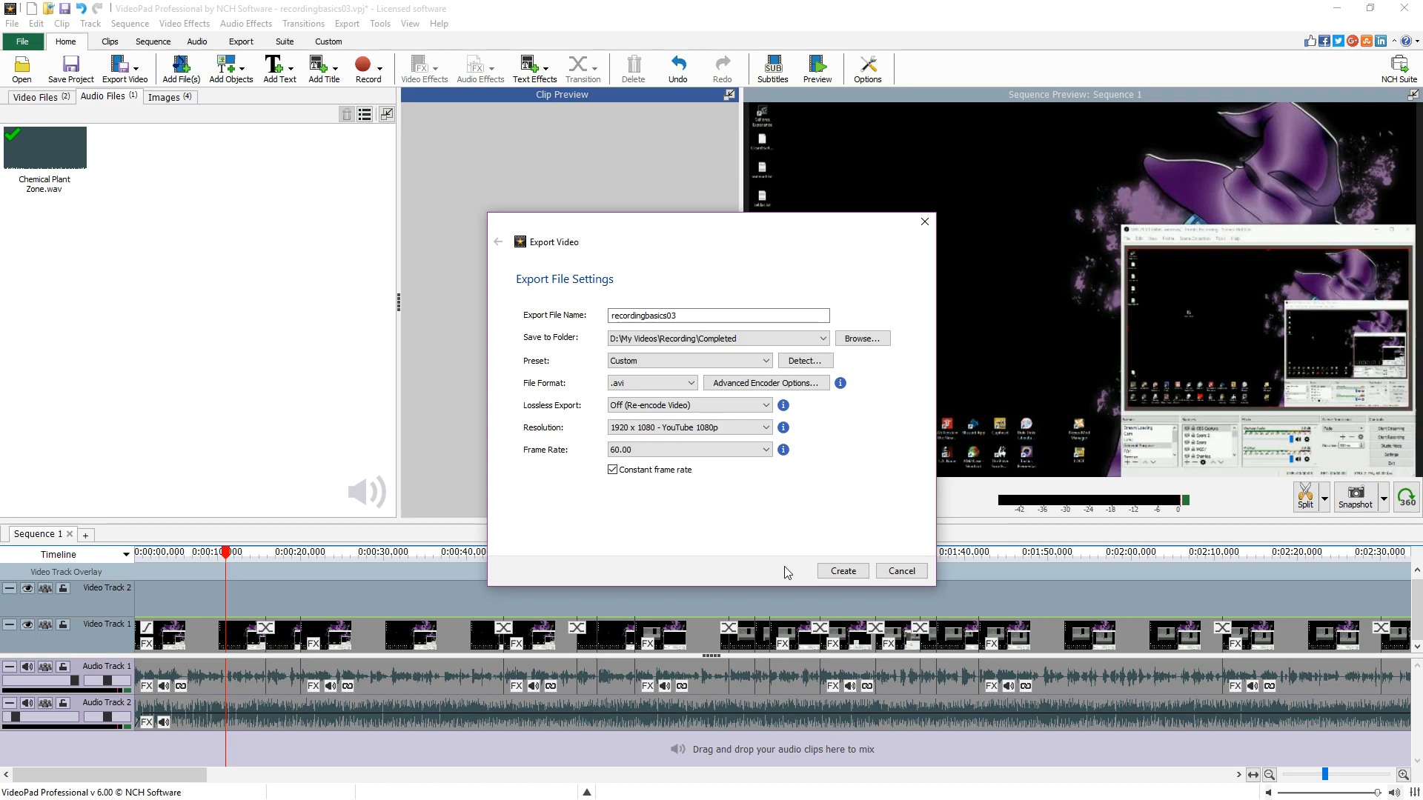
{"action": "left_click", "coordinate": [842, 572]}
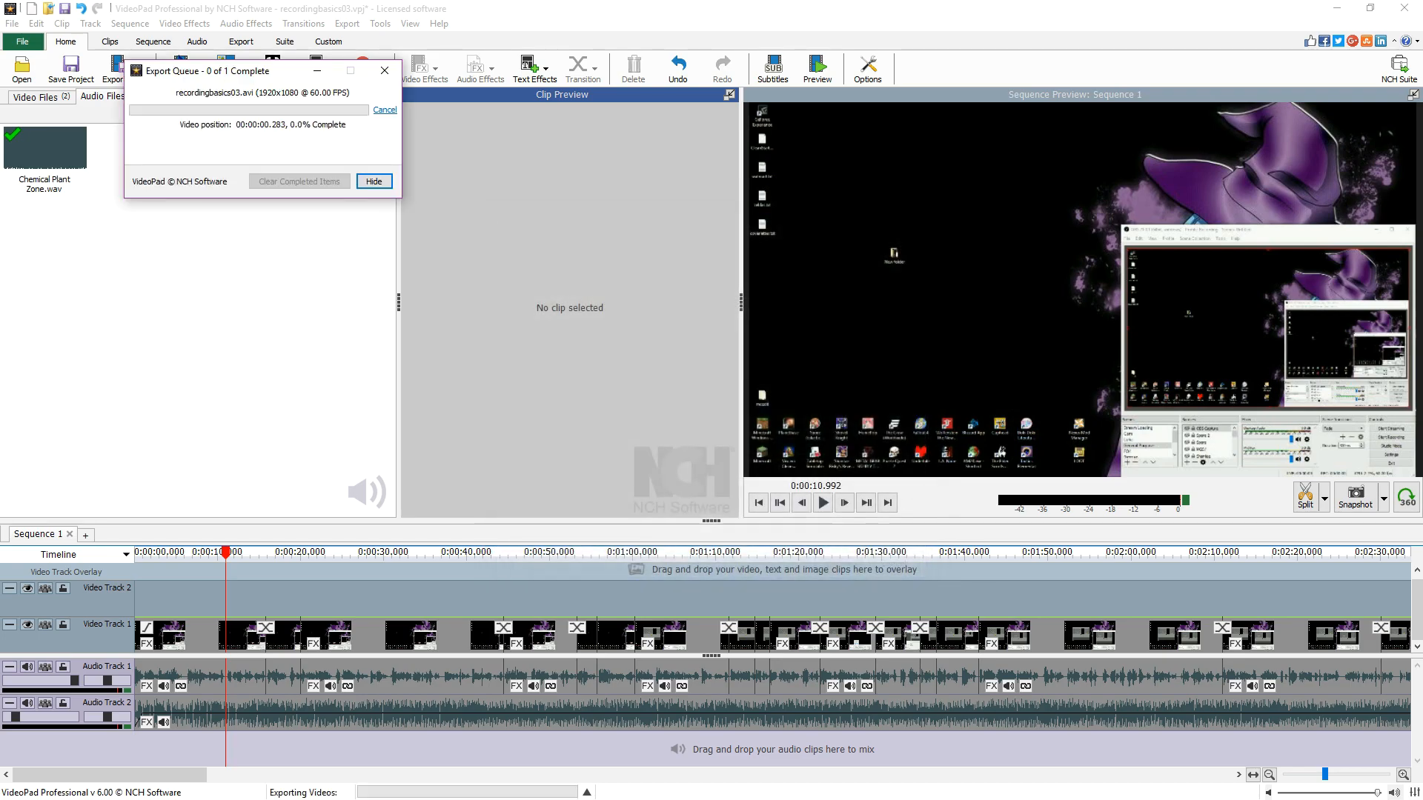